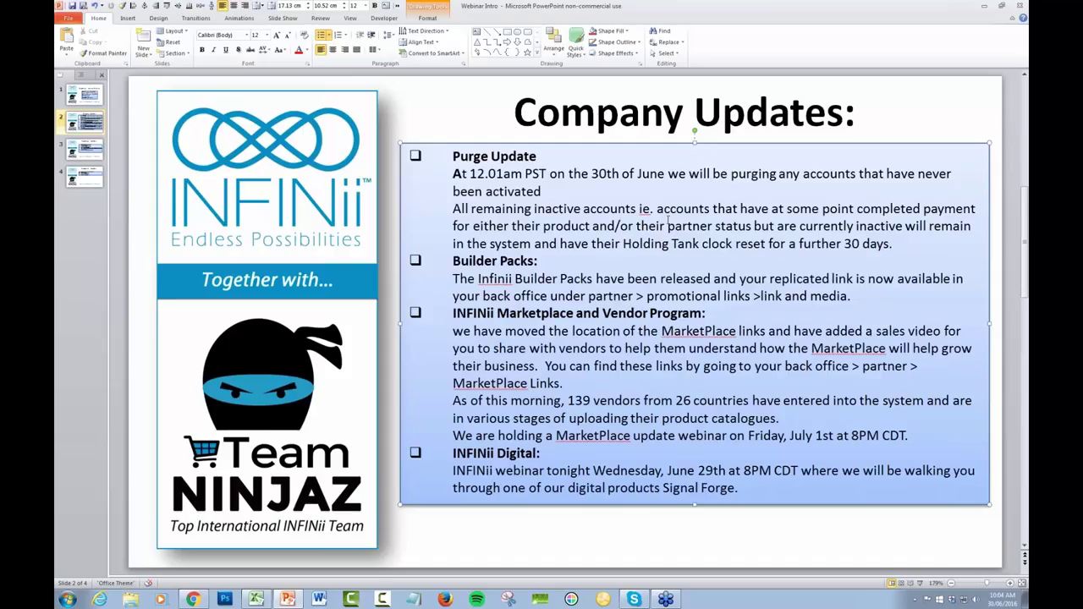
On the Company Updates slide, highlight the previously-paying-accounts note and the 'link and media' path.
drag(694, 207, 707, 226)
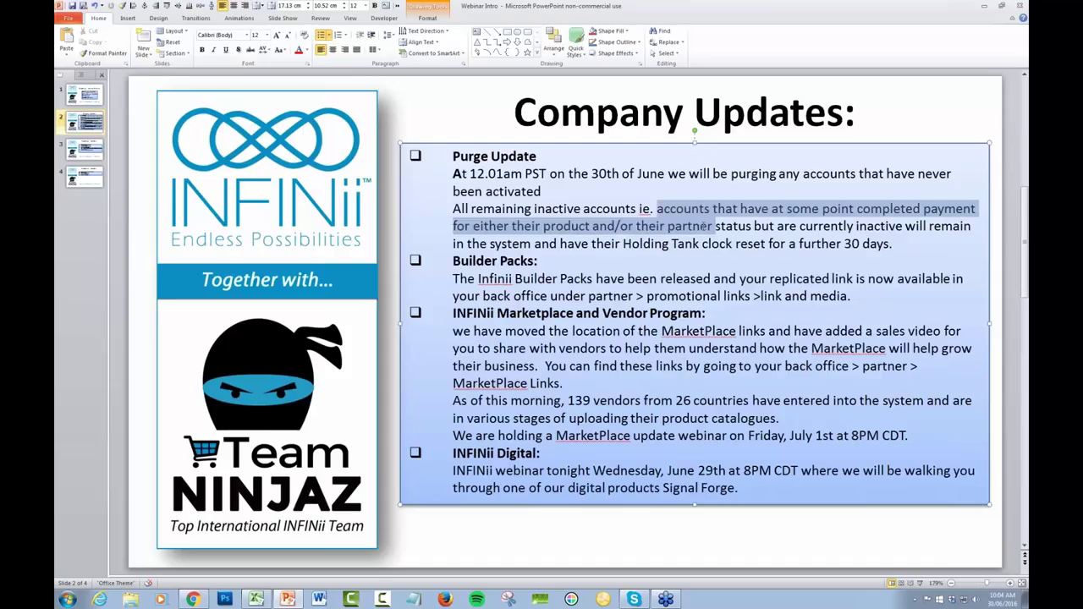
click(678, 212)
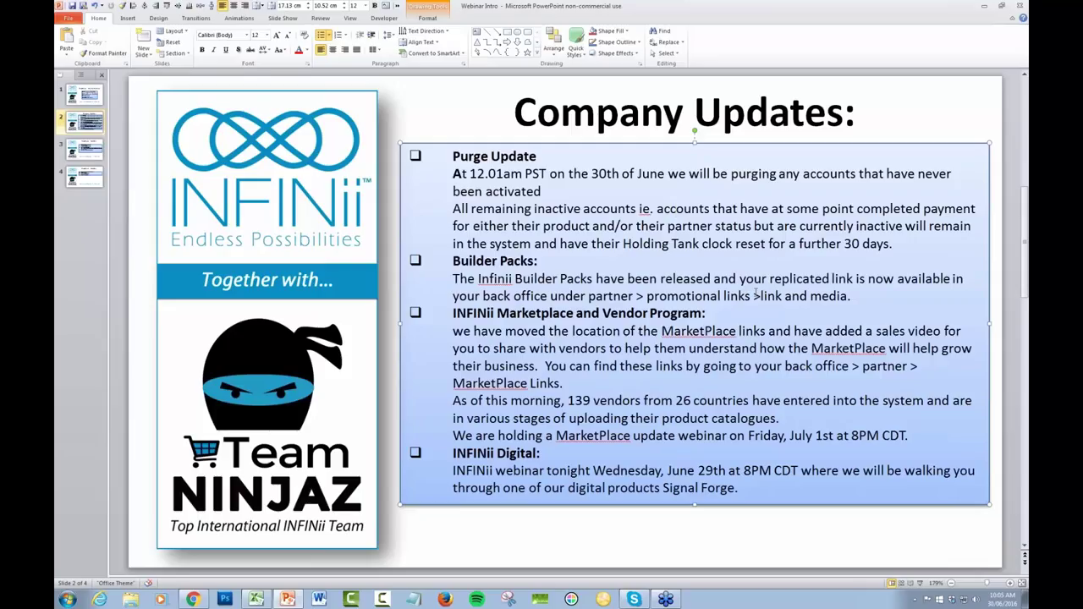
drag(754, 296, 810, 296)
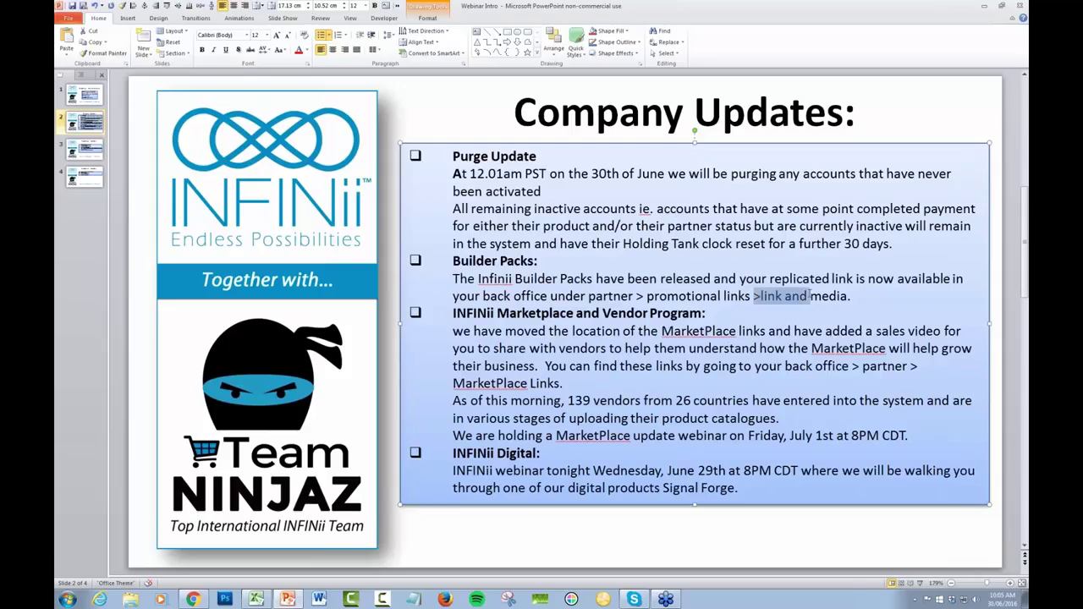
click(798, 296)
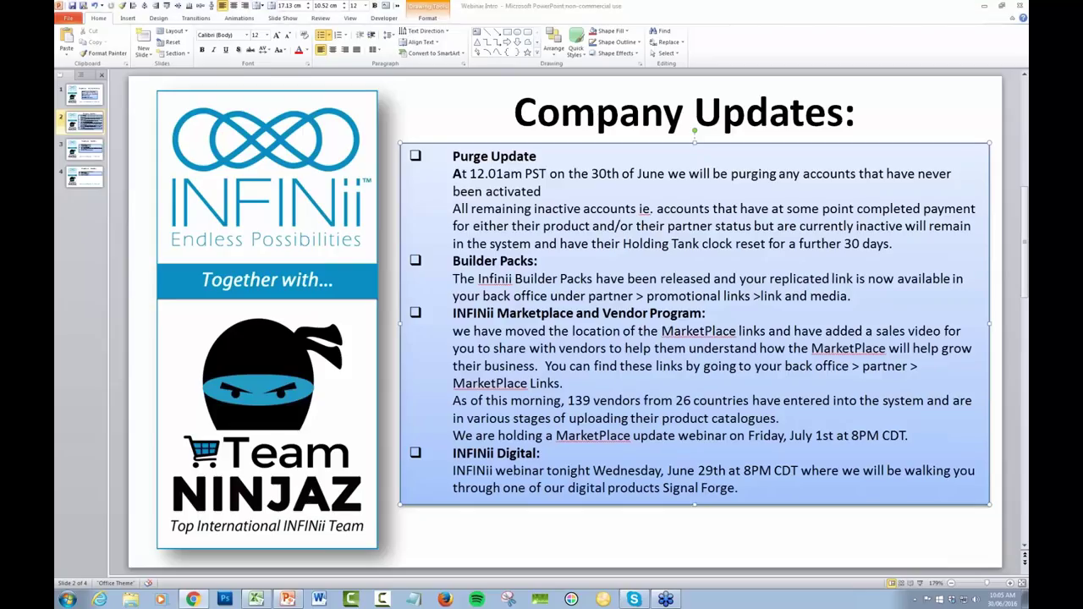
In the browser back office, open Partner > Promotional Links > Link & Media.
click(193, 599)
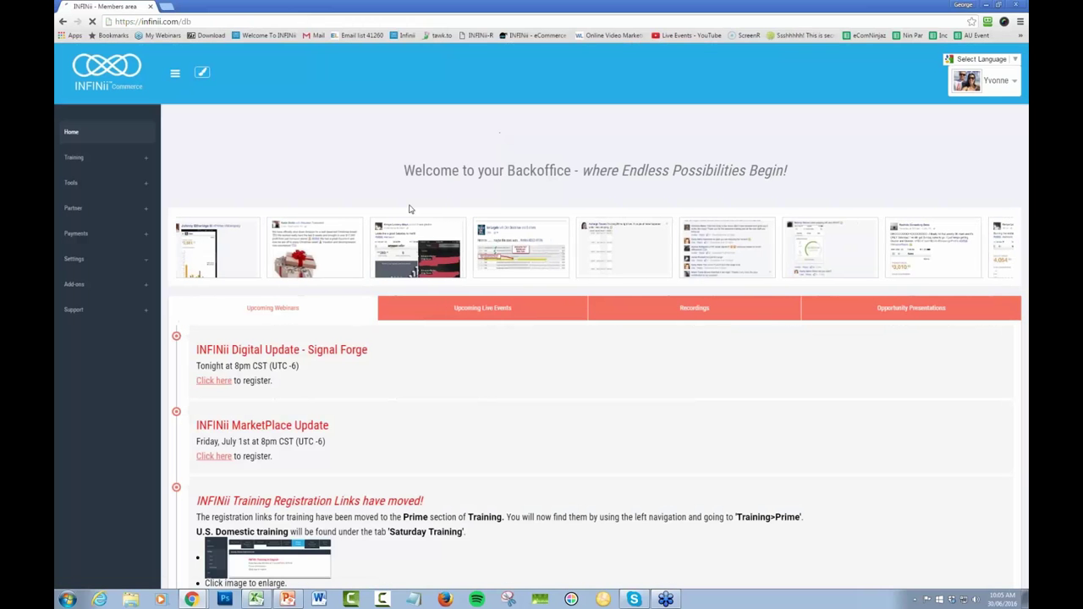
click(80, 210)
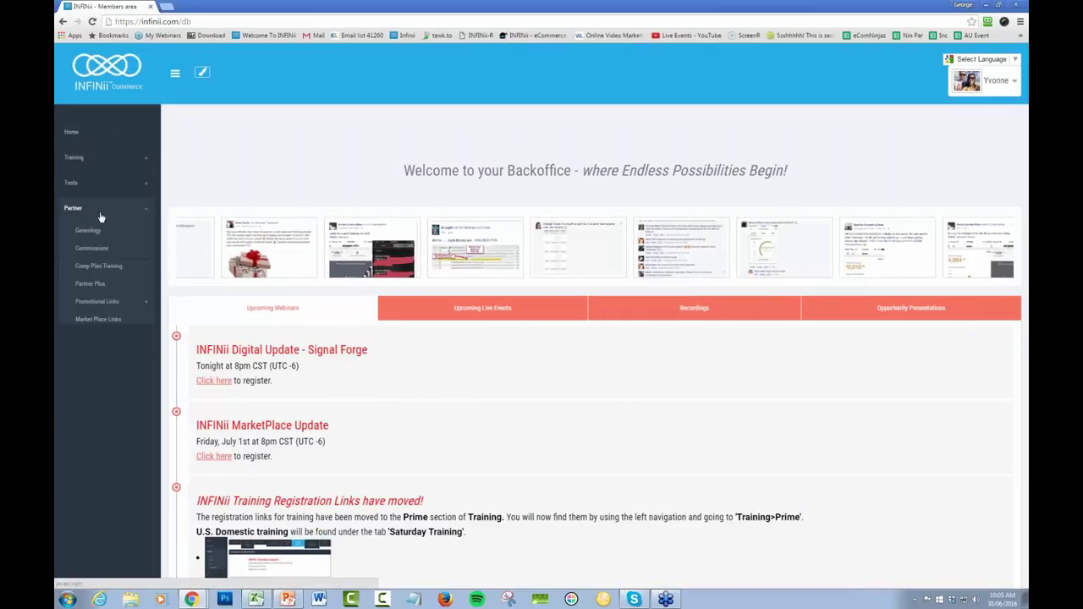
click(111, 303)
click(93, 318)
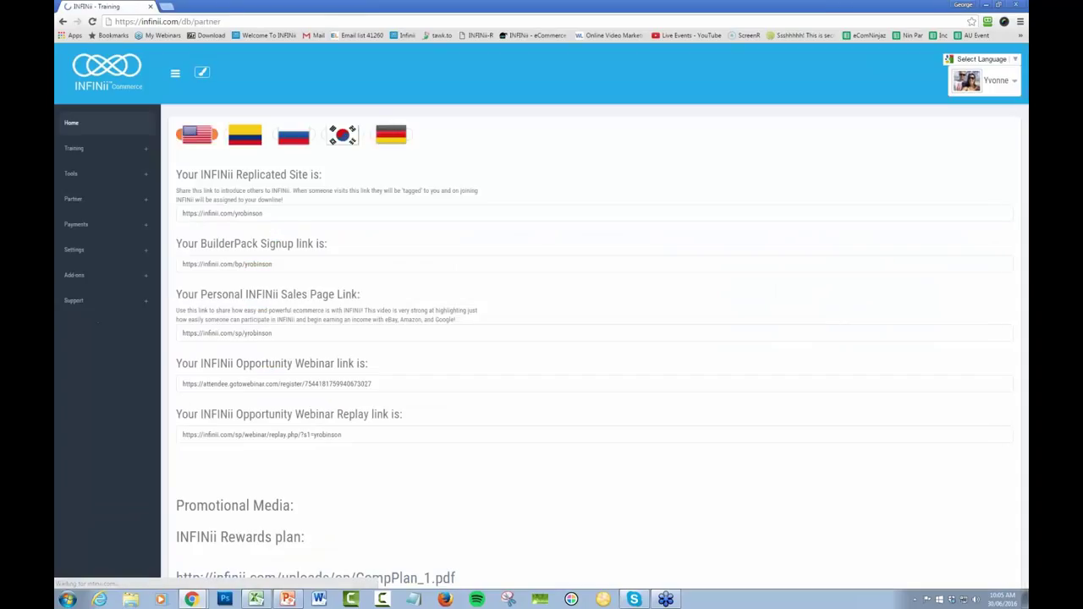
Highlight the BuilderPack Signup heading and the /bp/ part of its link, then show the profile dropdown.
drag(216, 243, 269, 244)
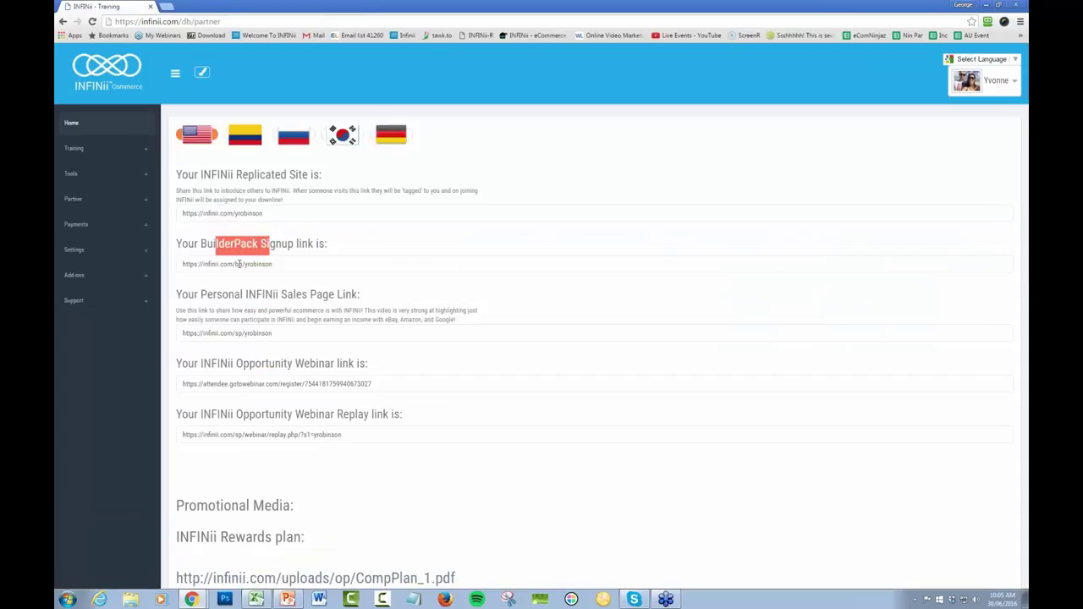
click(183, 264)
triple_click(306, 264)
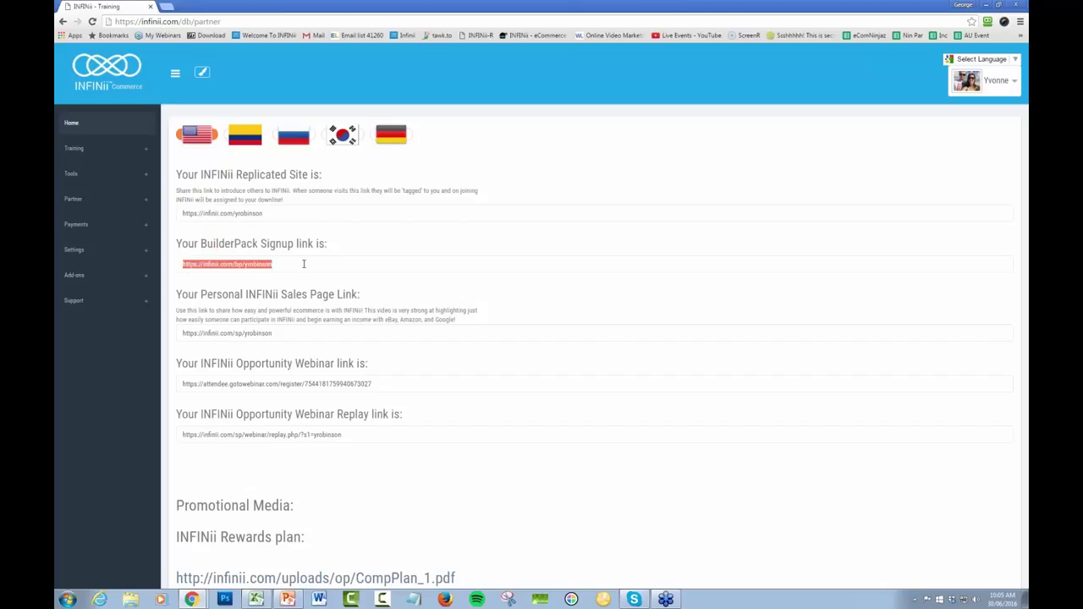
click(299, 264)
drag(250, 264, 231, 263)
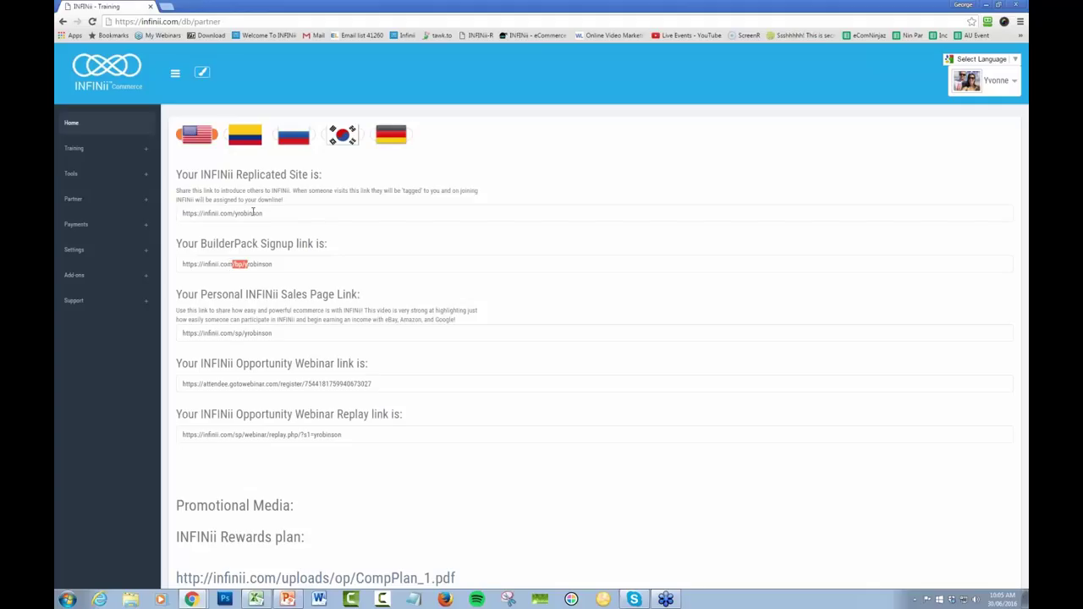
click(233, 262)
click(1014, 82)
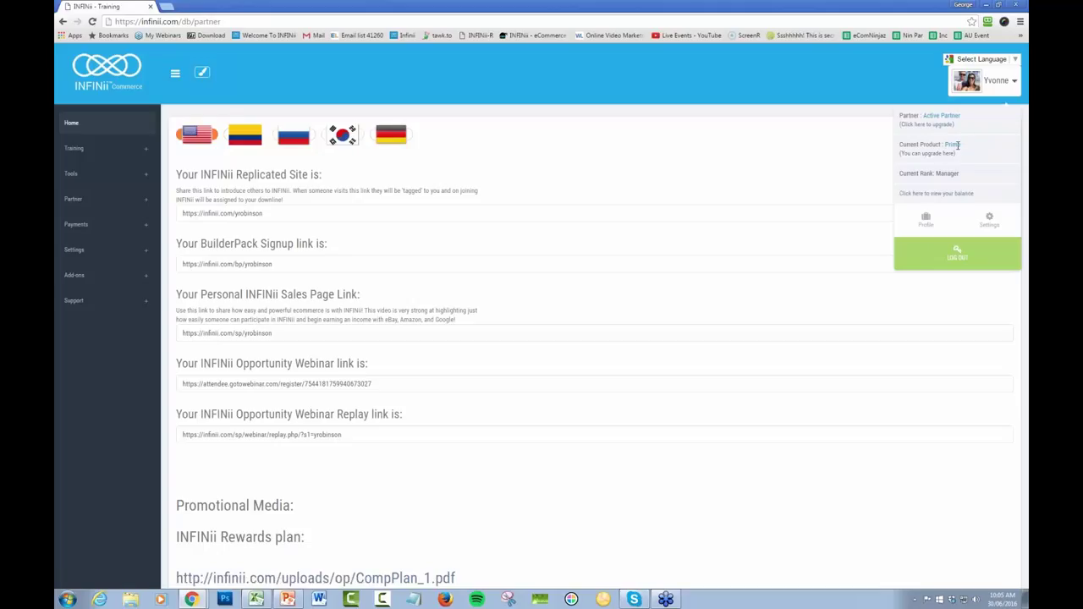
Open the product upgrade options via '(You can upgrade here)' and scroll toward Builder Pack Upgrade Options.
click(929, 155)
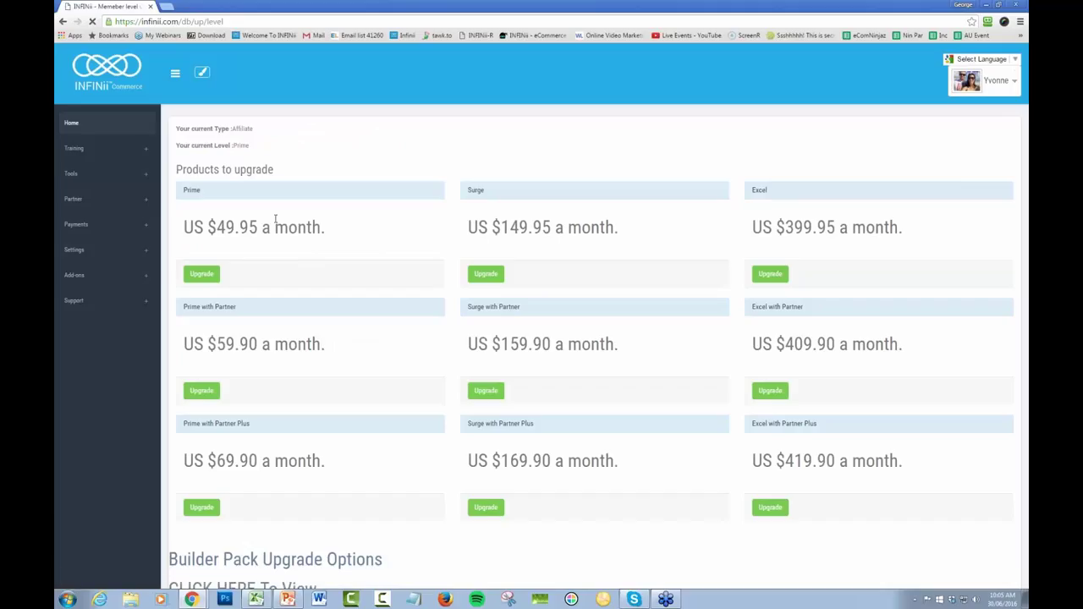
scroll(674, 265, down, 3)
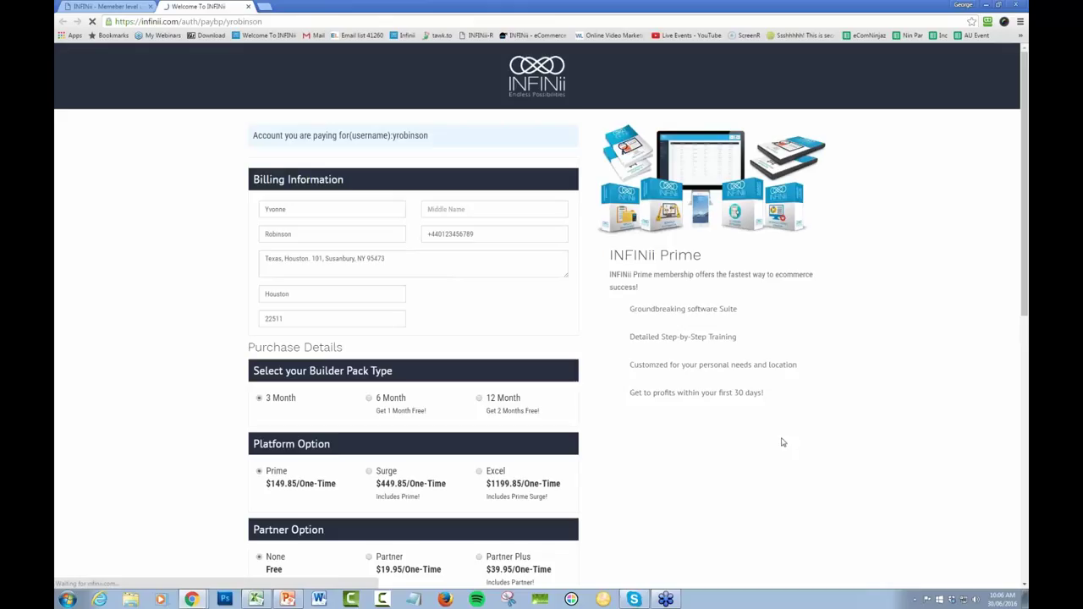
Select 12 Month, Surge platform and the Partner option on the Builder Pack form, totalling $1599.00.
double_click(403, 136)
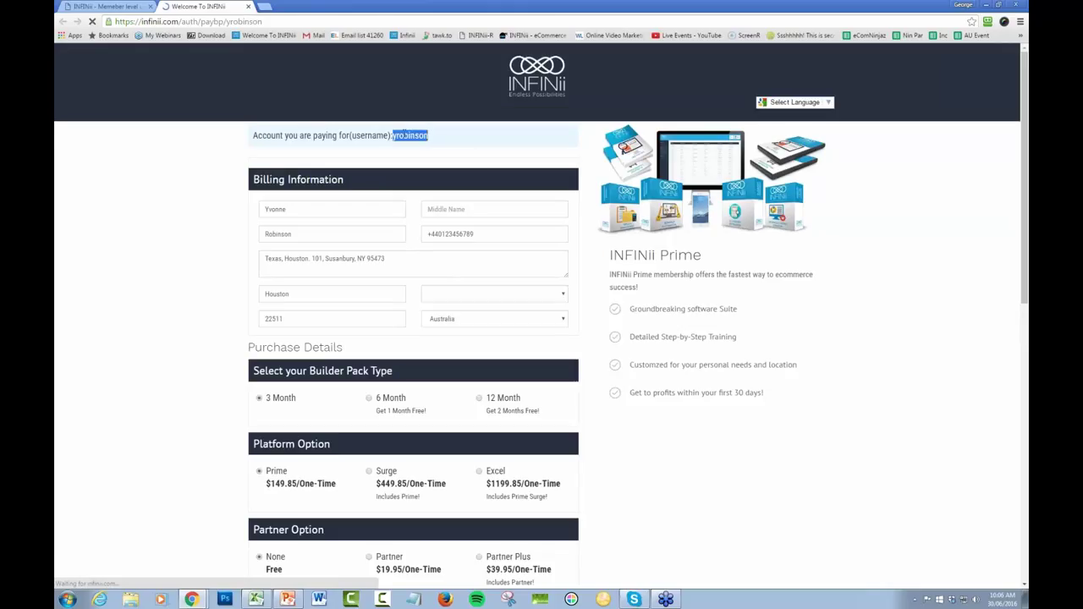
scroll(405, 135, down, 2)
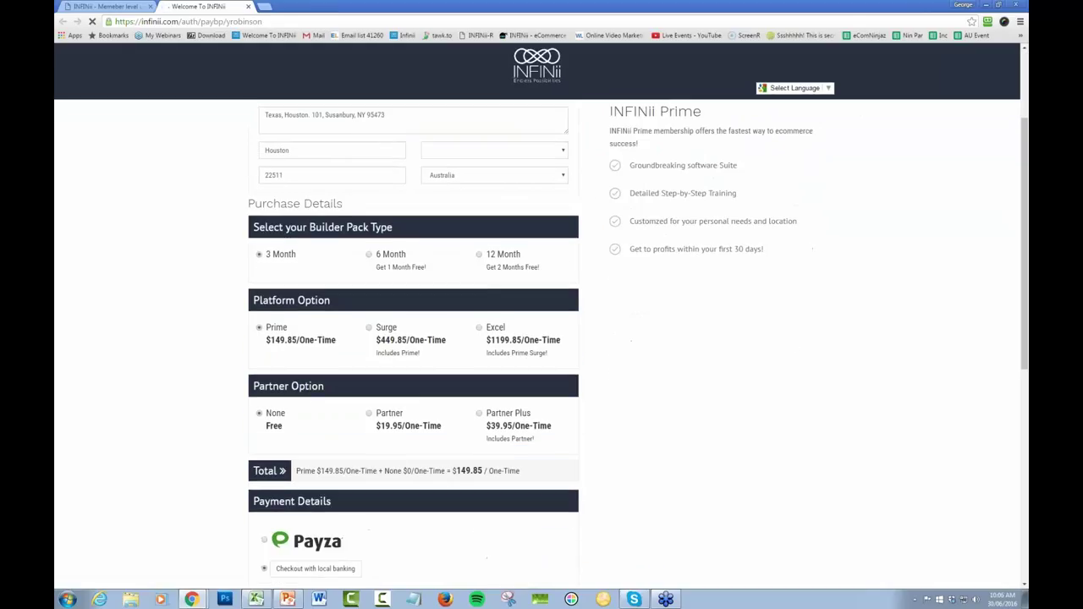
scroll(398, 195, up, 2)
scroll(382, 255, down, 2)
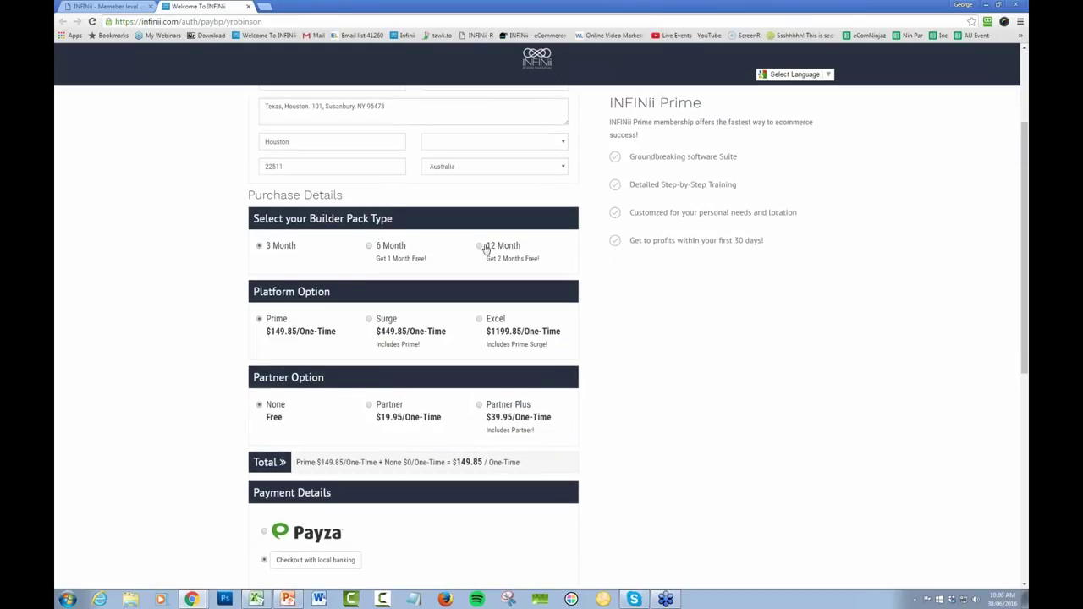
click(479, 251)
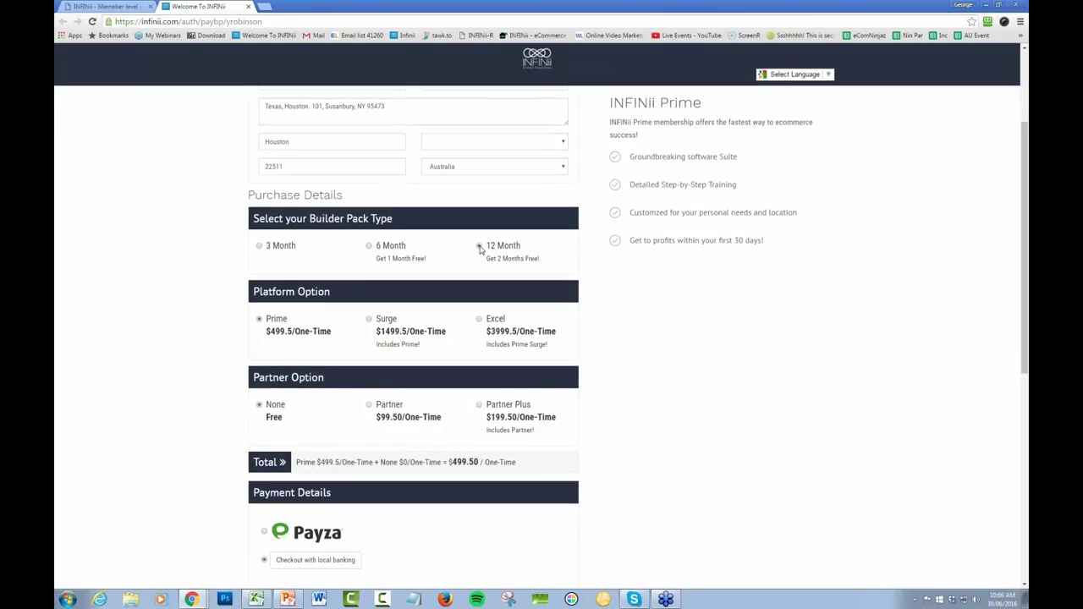
click(370, 320)
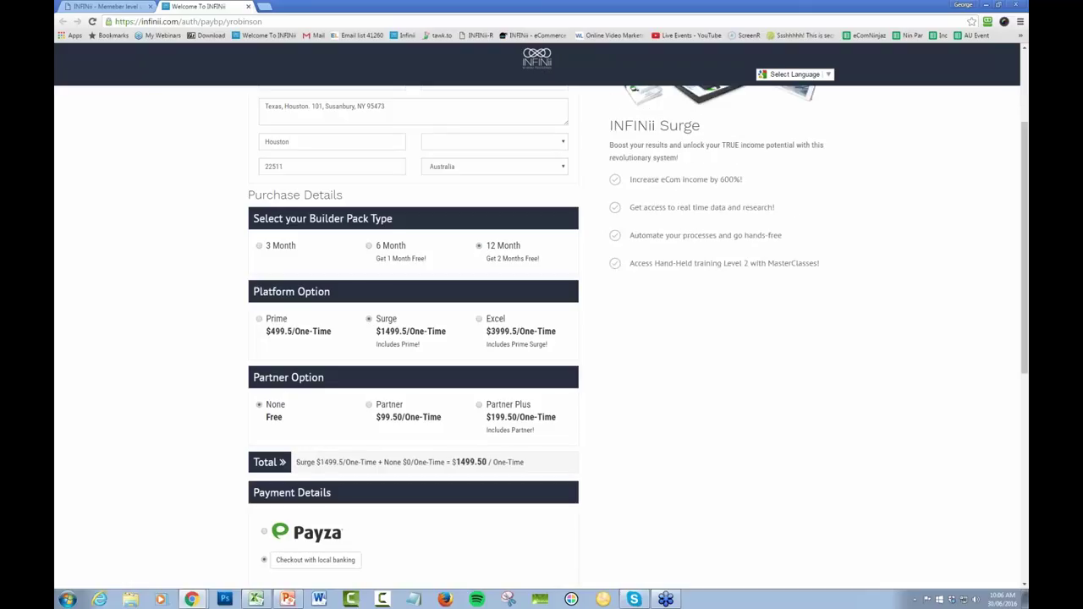
scroll(426, 355, down, 2)
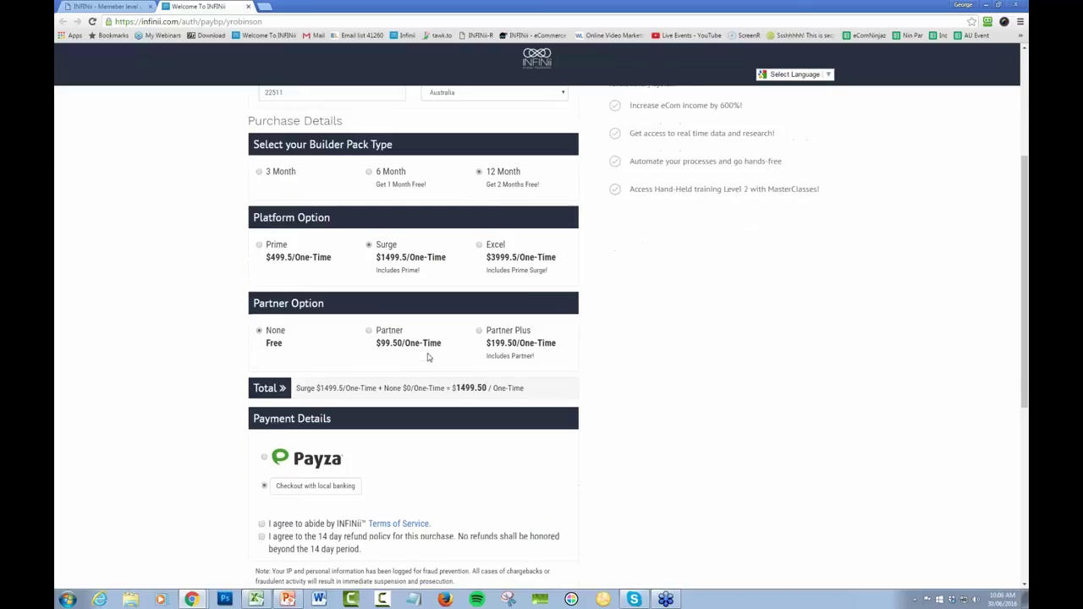
click(370, 329)
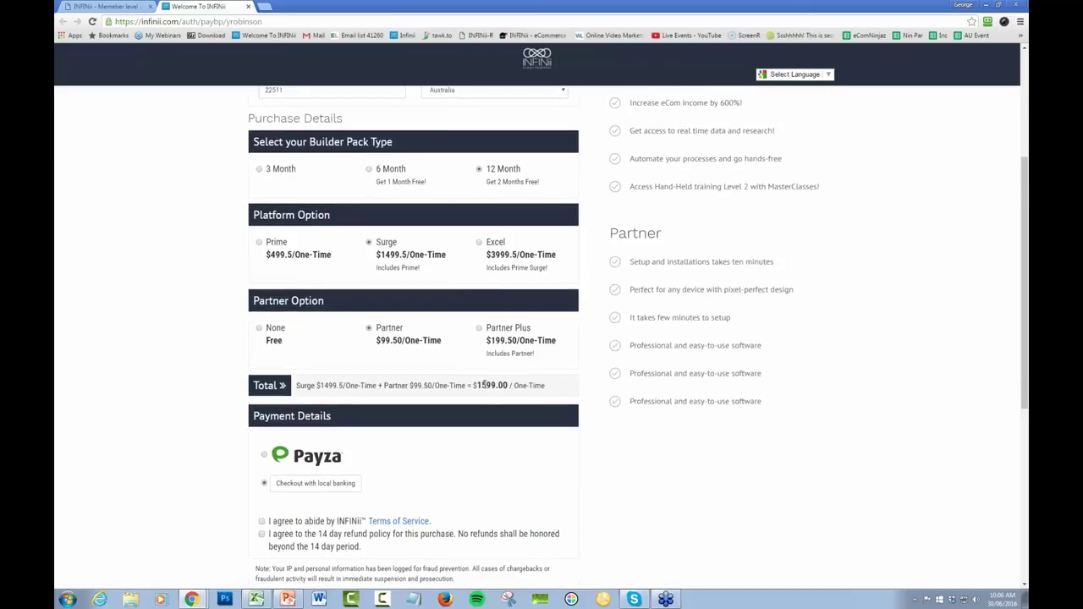
scroll(350, 364, down, 2)
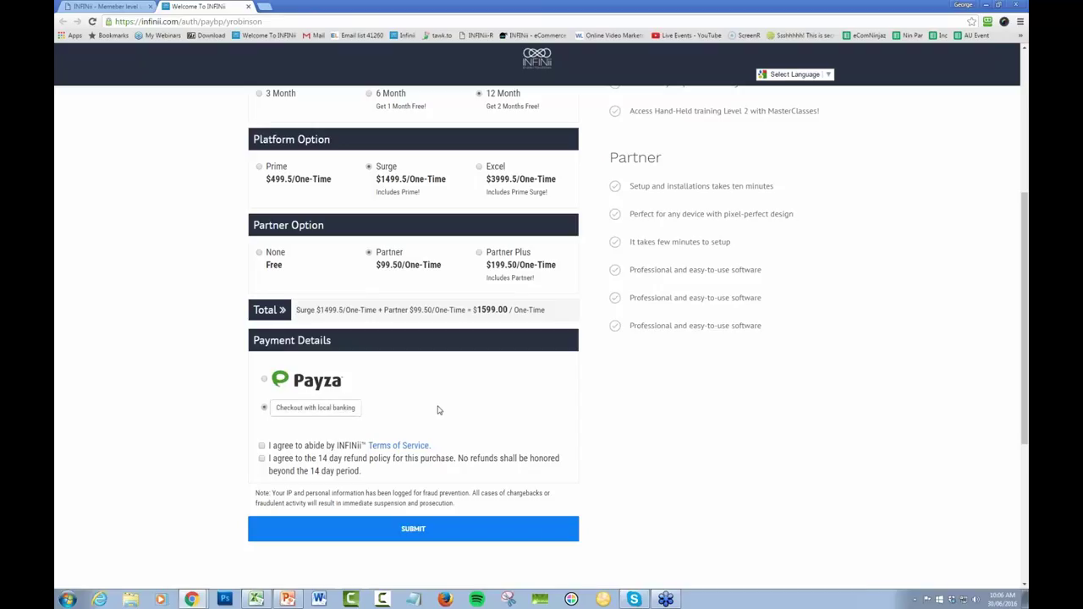
scroll(437, 410, up, 5)
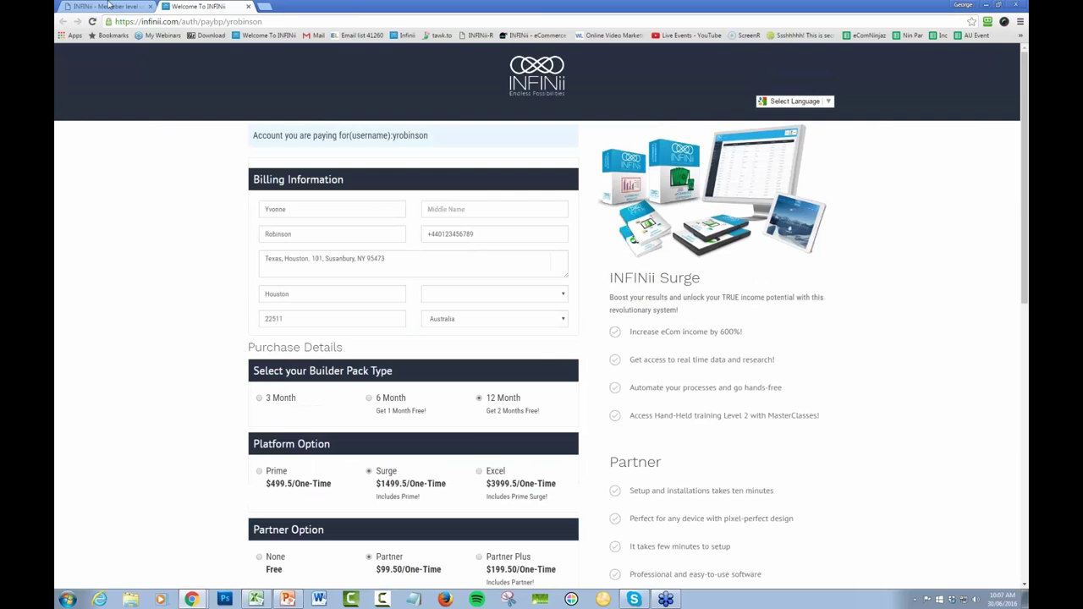
Return to the member upgrade pricing page, glance at the Company Updates slide, then come back.
click(110, 6)
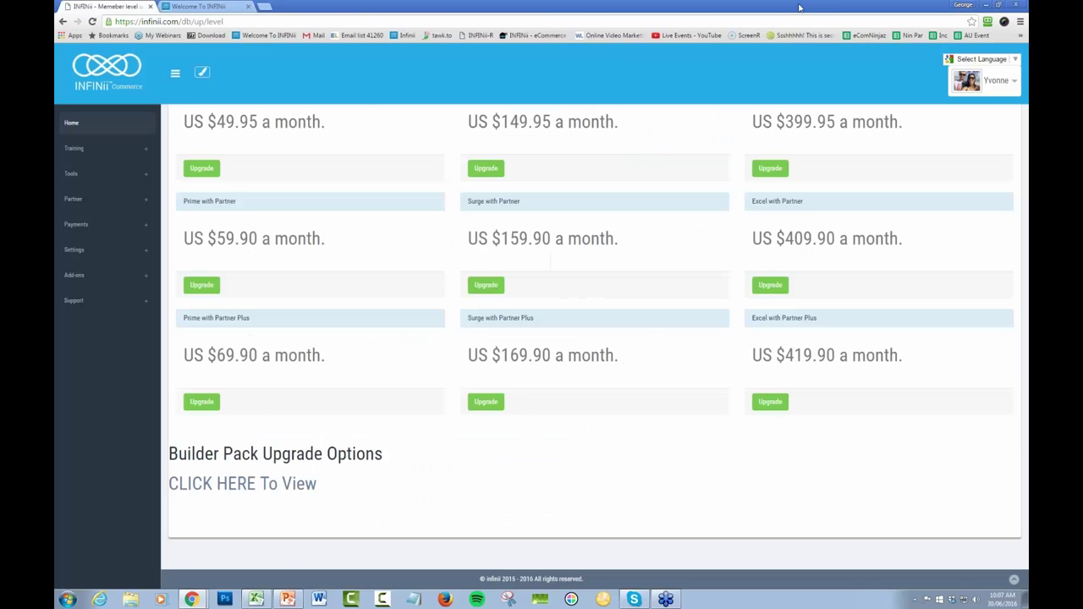
key(alt+Tab)
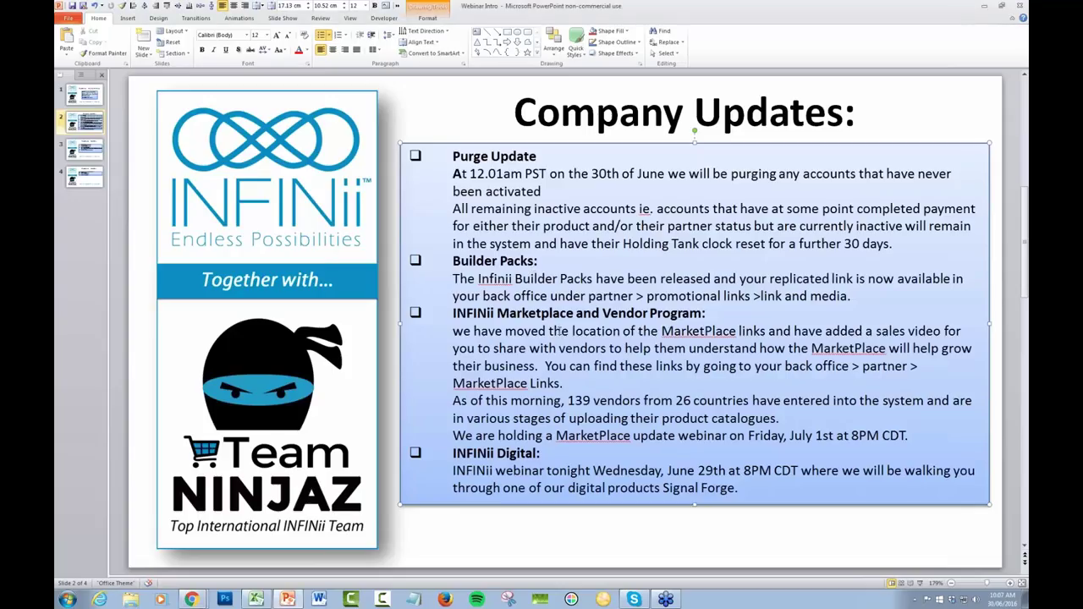
key(alt+Tab)
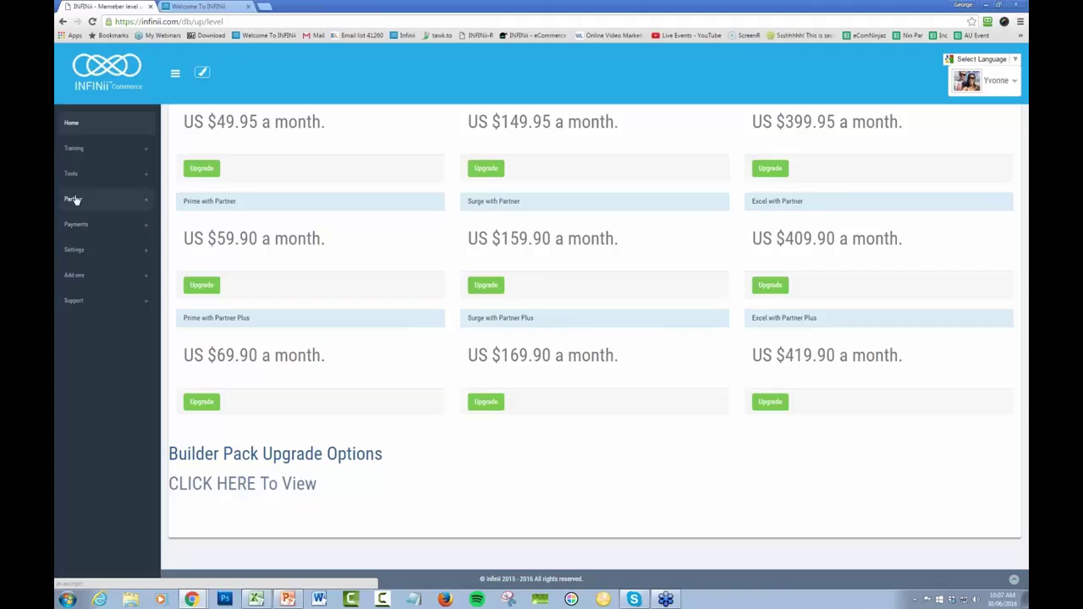
Open the Market Place information and links page and start the INFINii Vendor Information video.
click(74, 199)
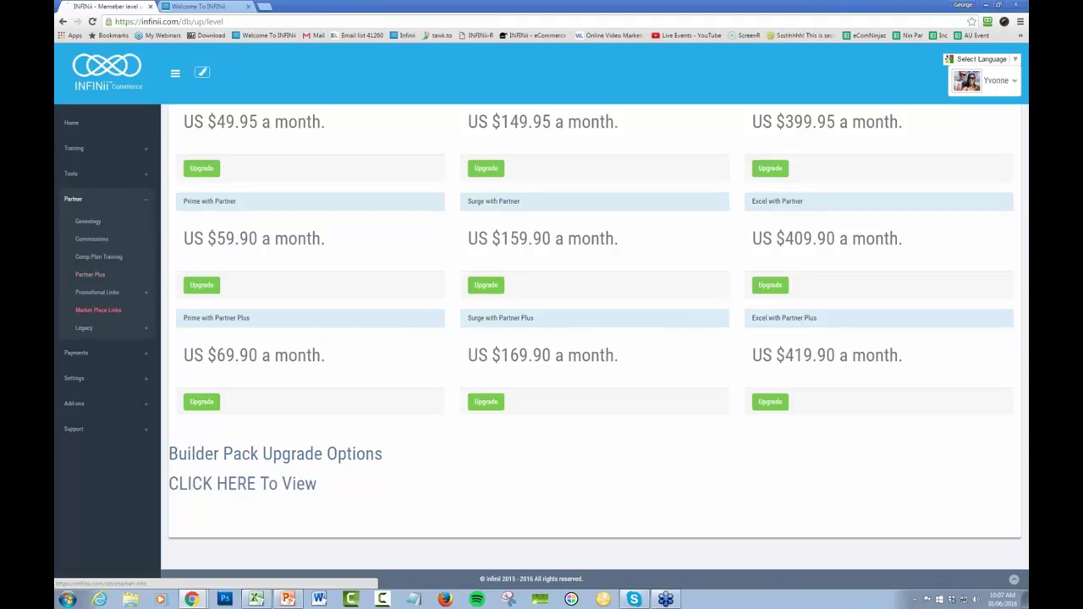
click(96, 313)
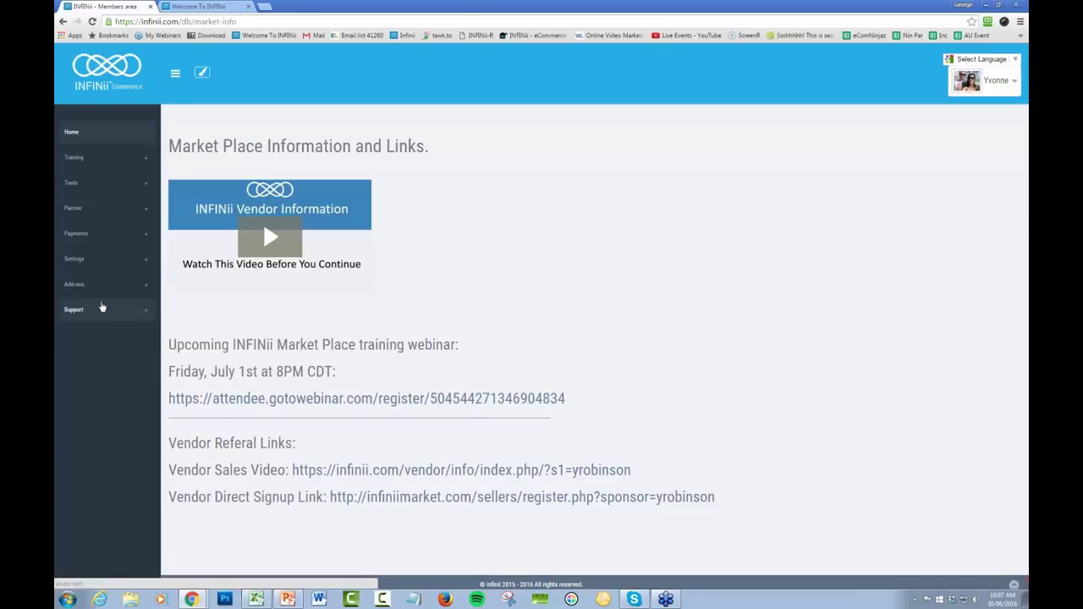
click(269, 239)
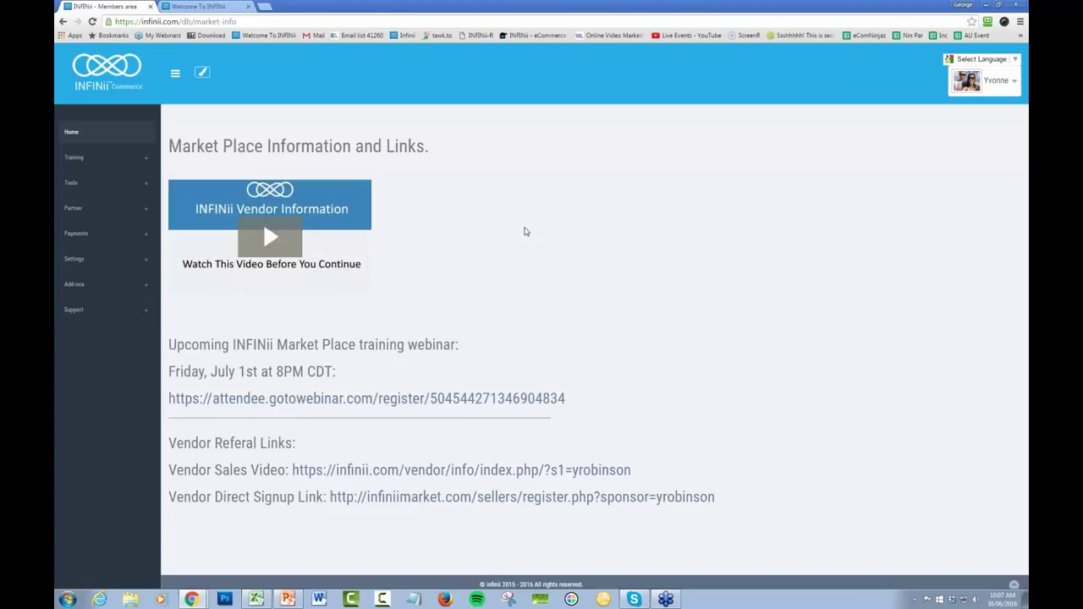
scroll(367, 310, down, 1)
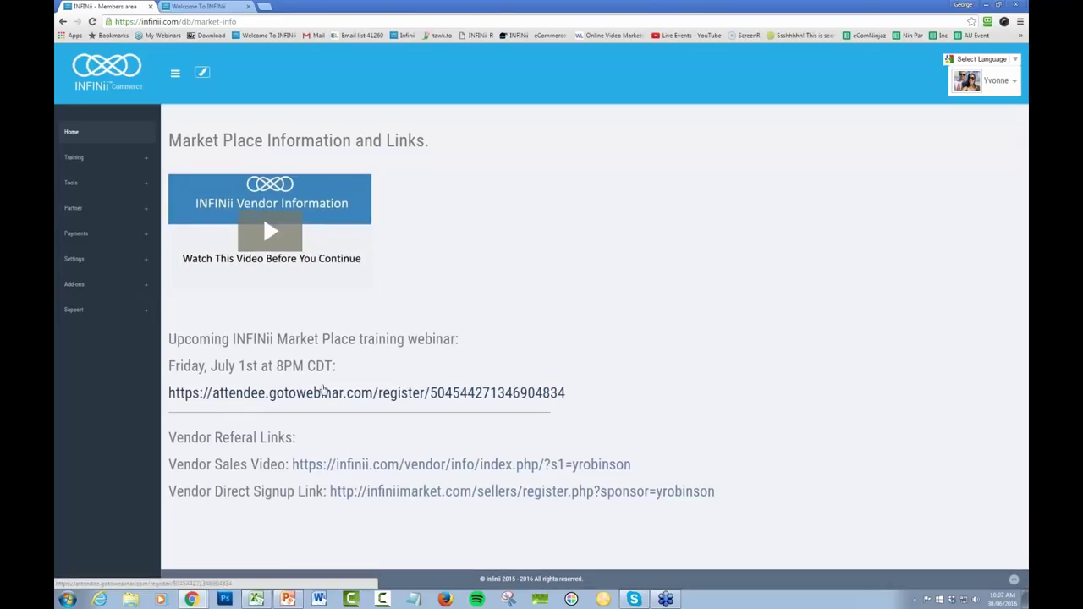
Highlight the July 1st at 8PM CDT webinar date and open the Vendor Direct Signup link in a new tab.
drag(224, 365, 334, 366)
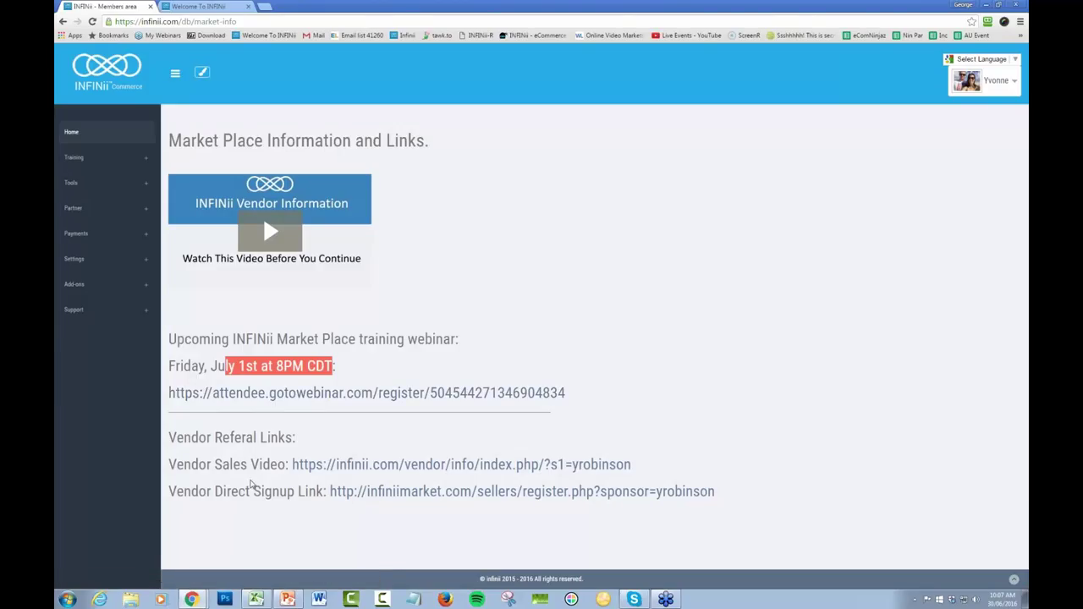
drag(198, 491, 324, 491)
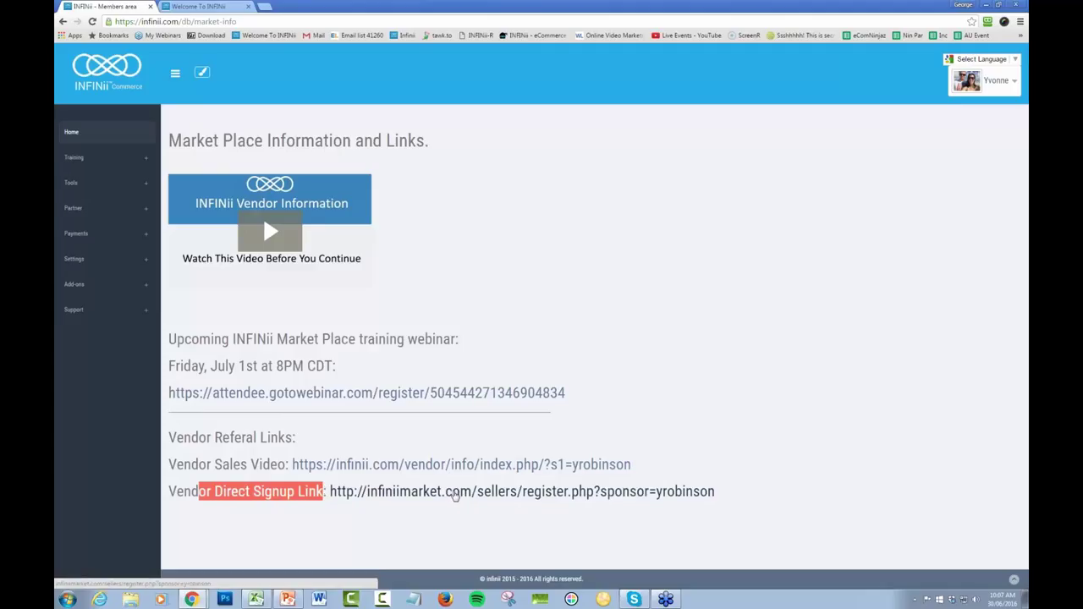
right_click(455, 495)
click(465, 501)
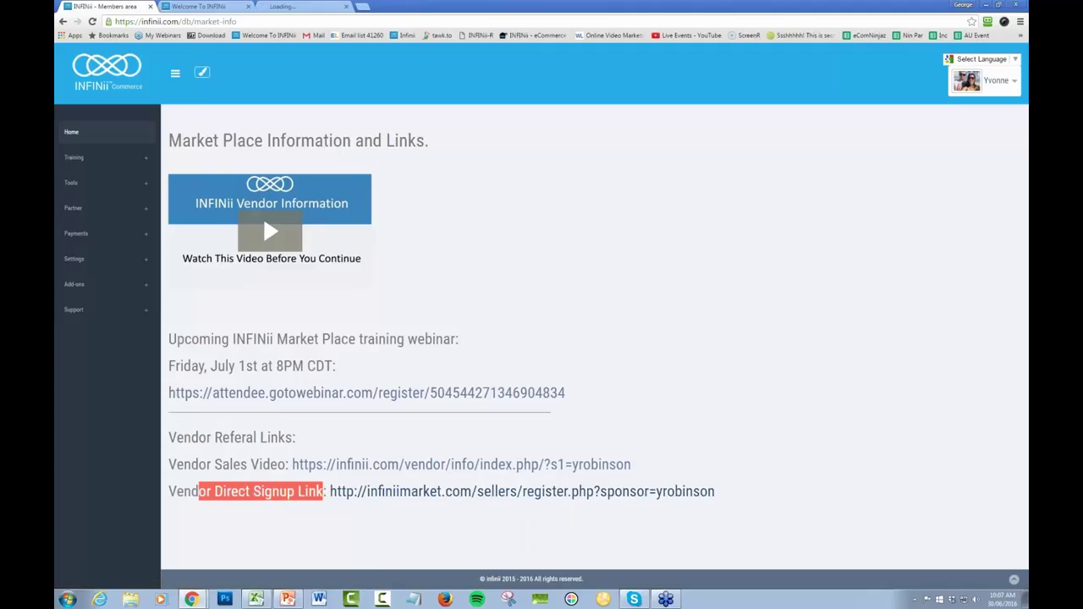
Highlight the sponsor username in the vendor registration URL, then return to the Market Place page tab.
click(292, 7)
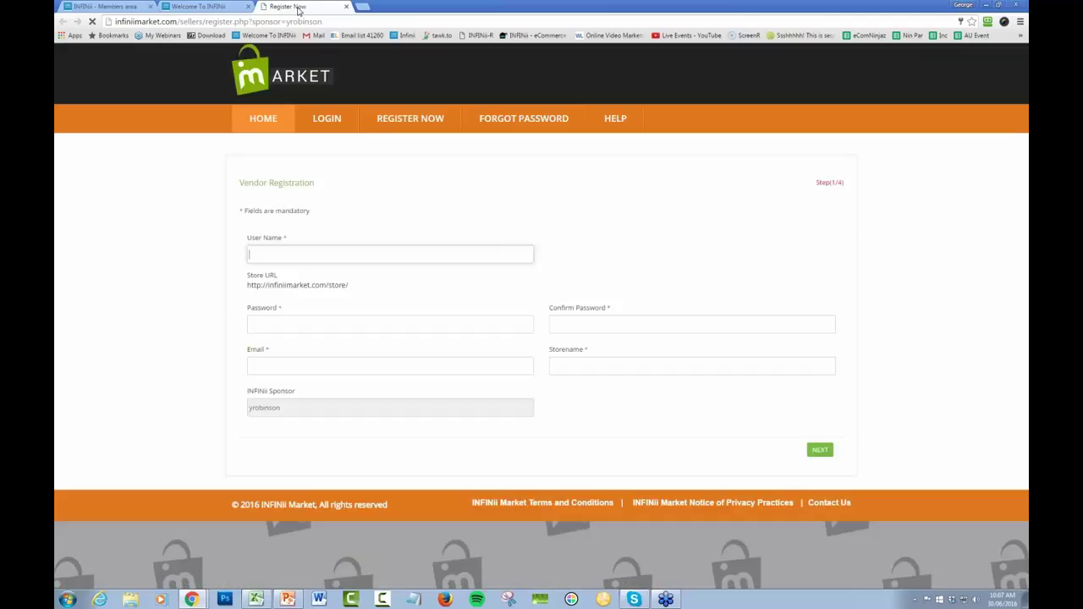
double_click(292, 21)
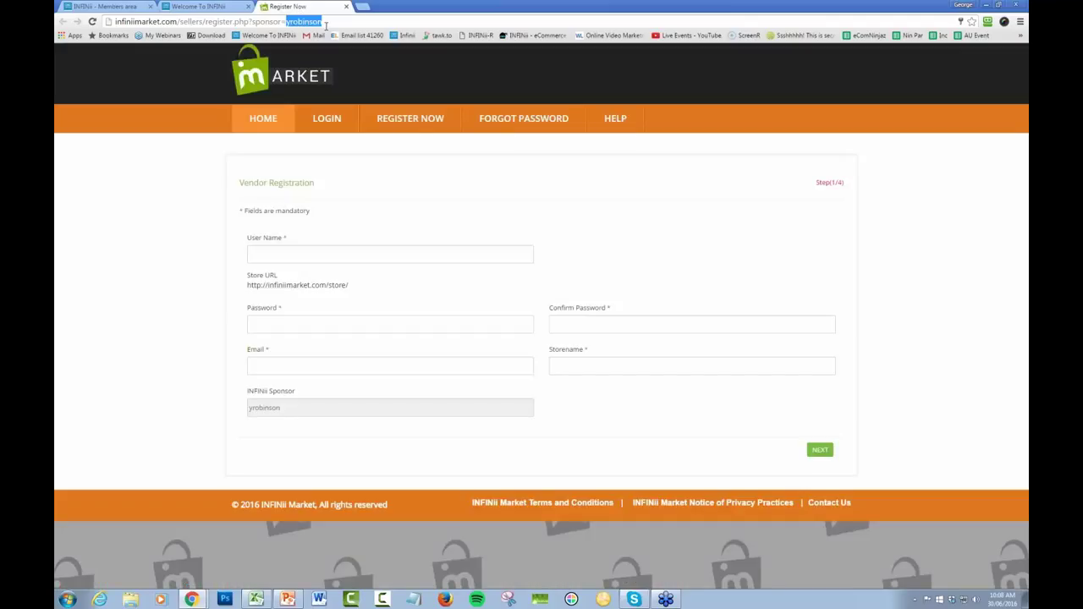
click(209, 10)
click(100, 7)
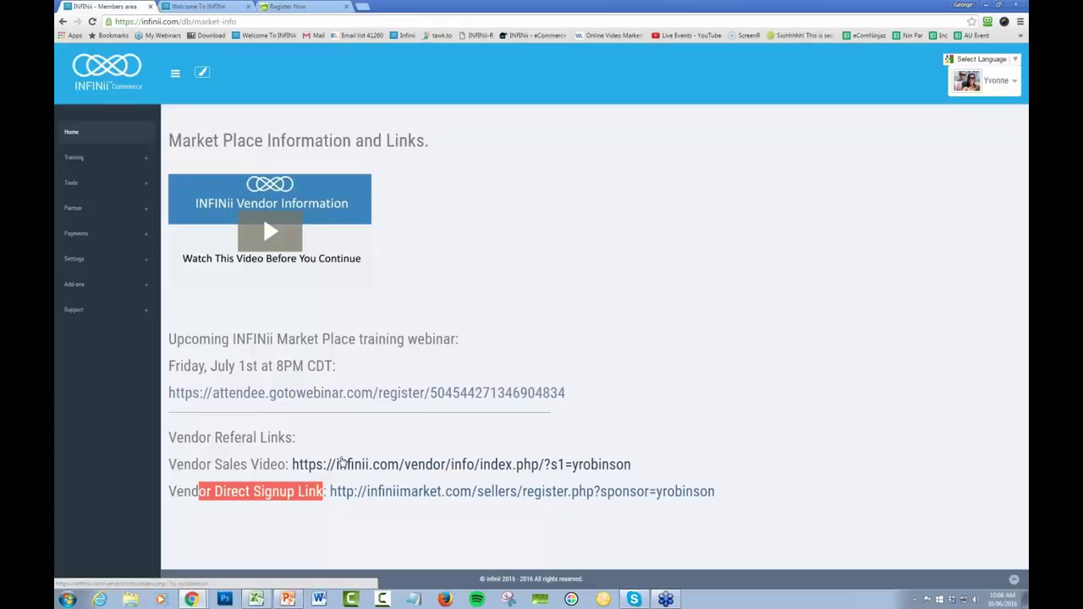
Open the Vendor Sales Video link in a new tab and watch it play.
right_click(342, 465)
click(377, 471)
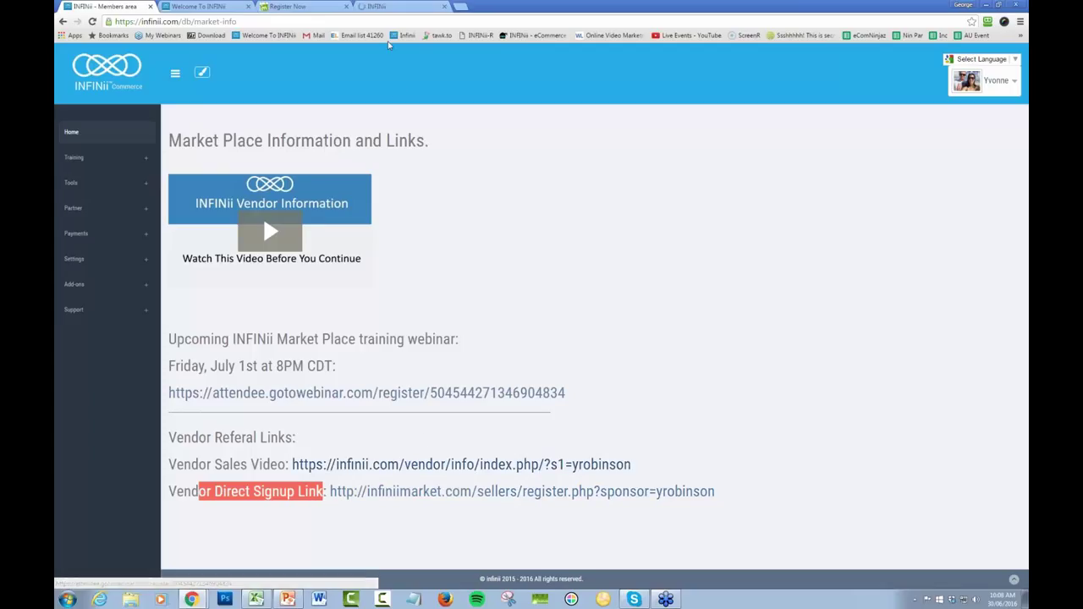
click(385, 10)
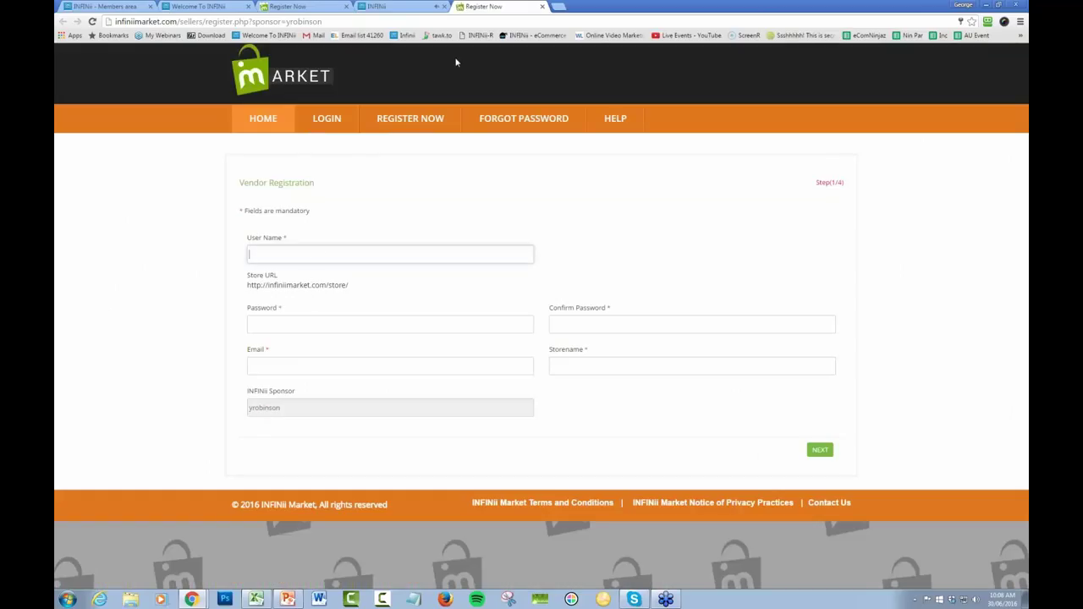
click(434, 6)
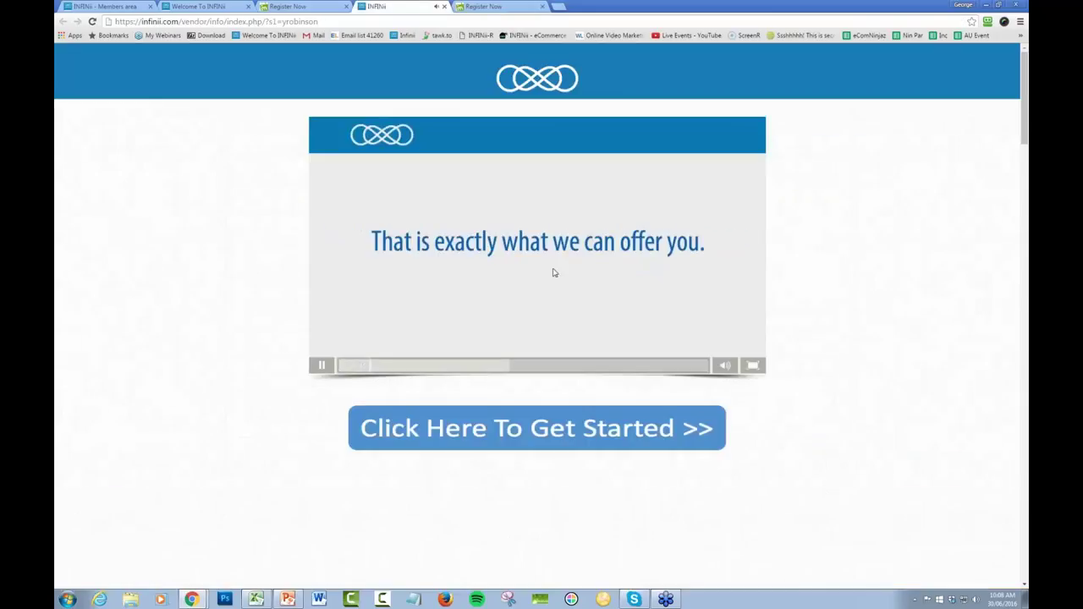
Cycle through the registration, billing and Market Place tabs, then start a blank new tab.
click(292, 7)
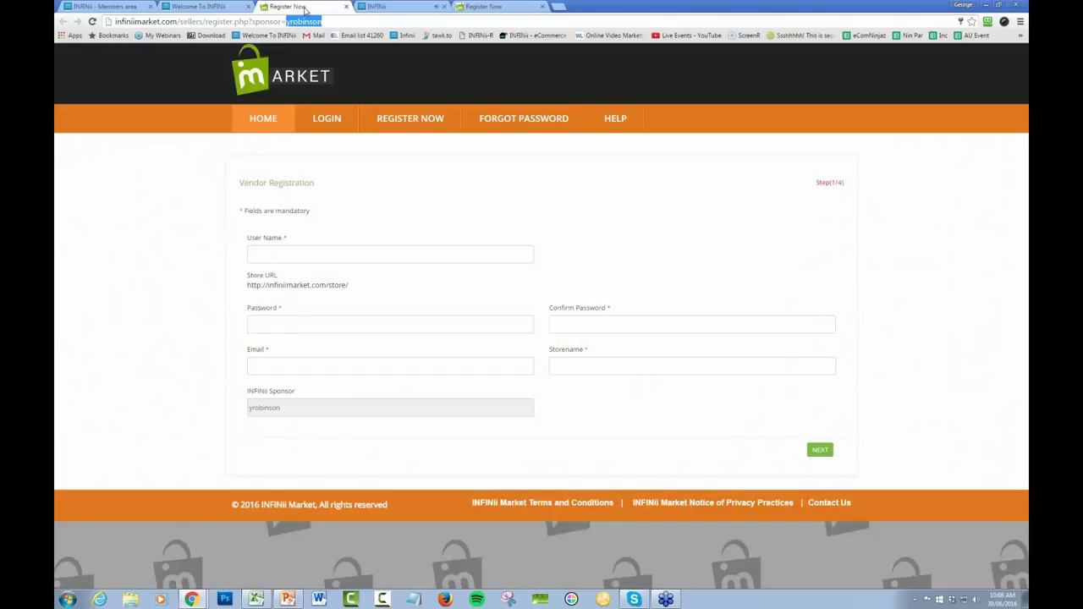
click(223, 7)
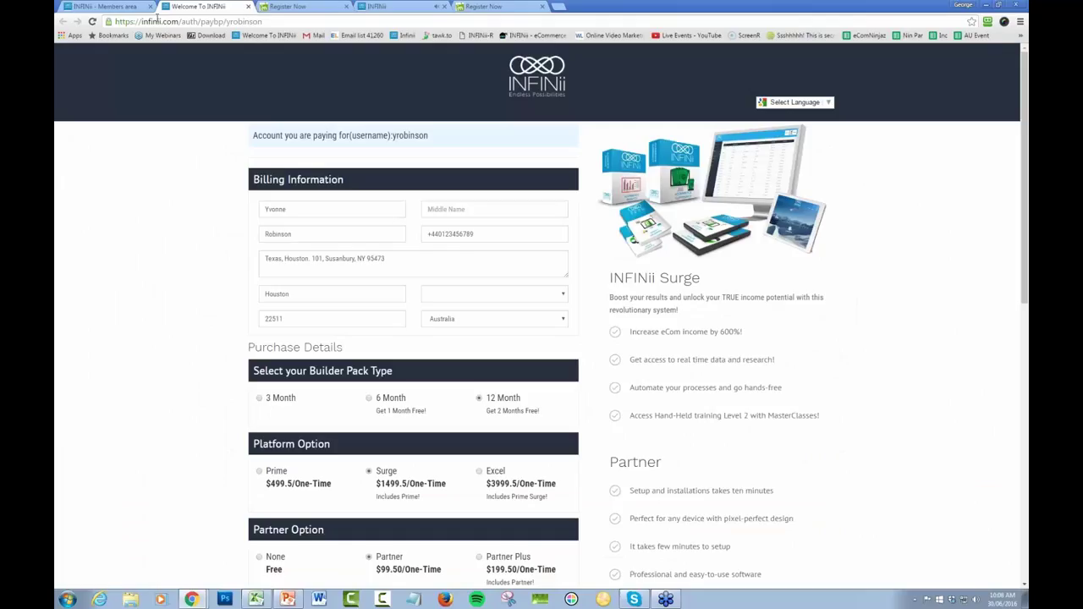
click(114, 7)
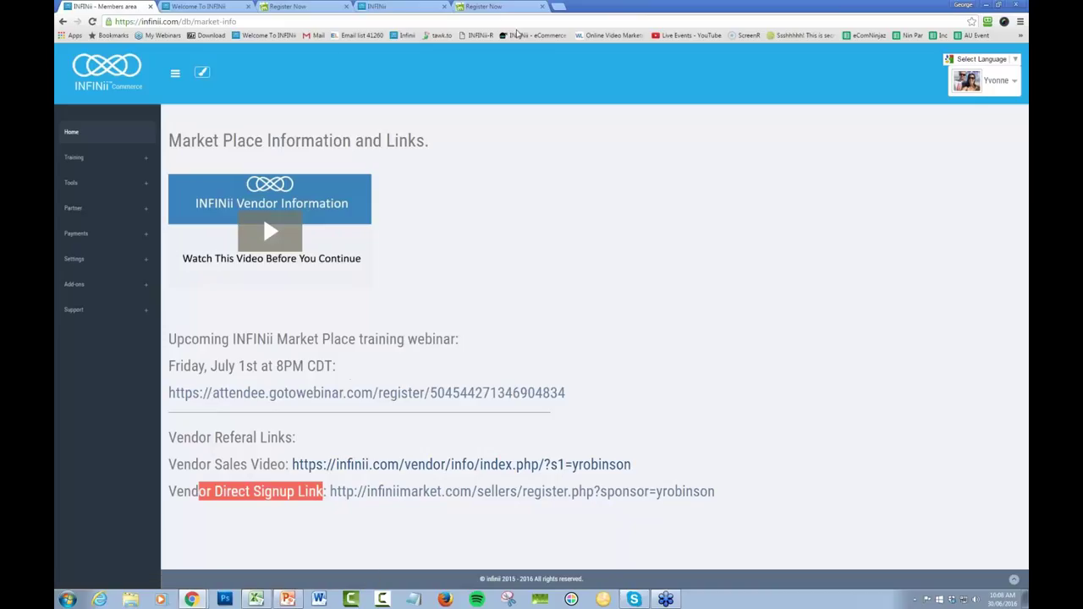
click(560, 8)
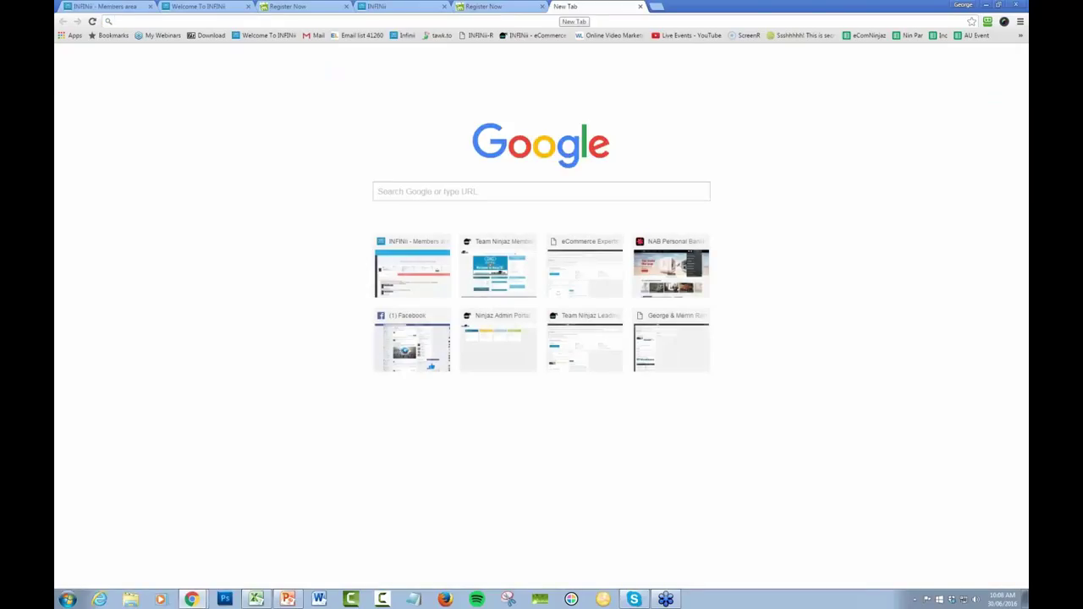
Go to teamninjaz.me/vendors to load the INFINii-TeamNinjaz-Vendors PDF.
text(te)
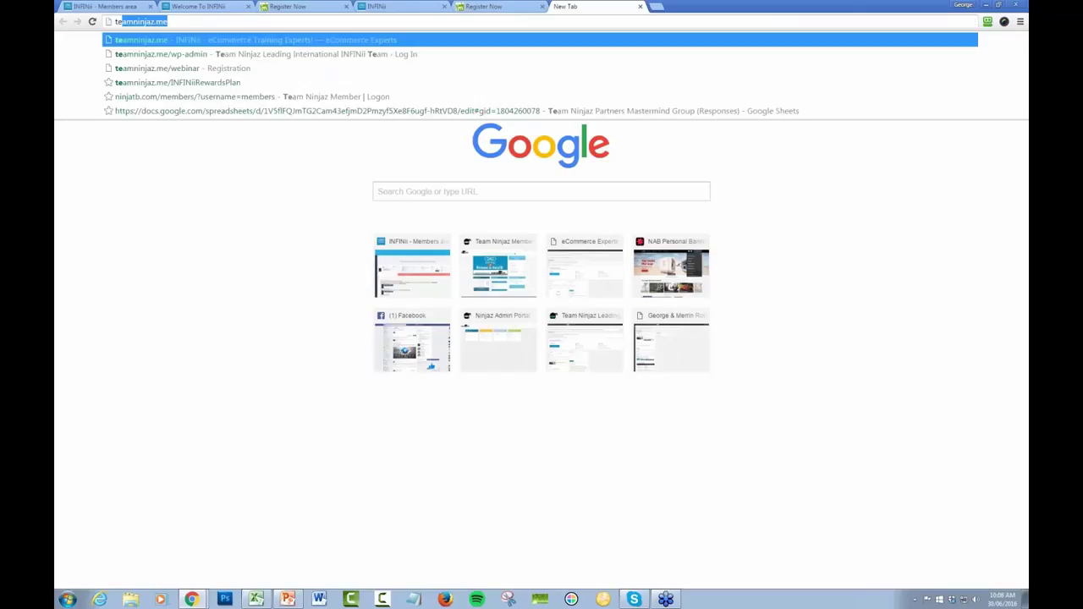
key(Right)
text(/)
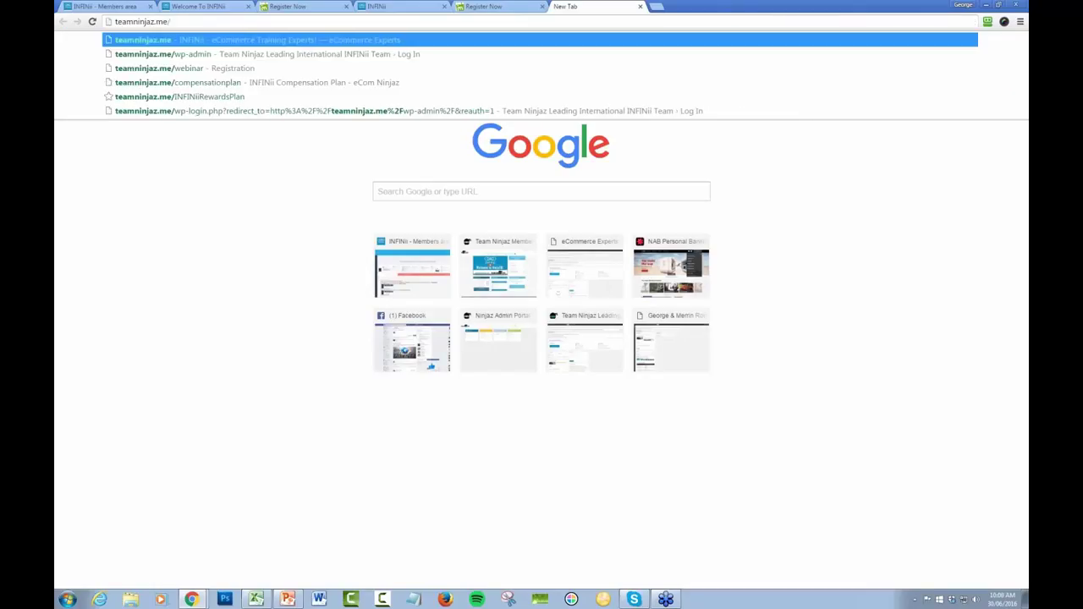
text(vendors)
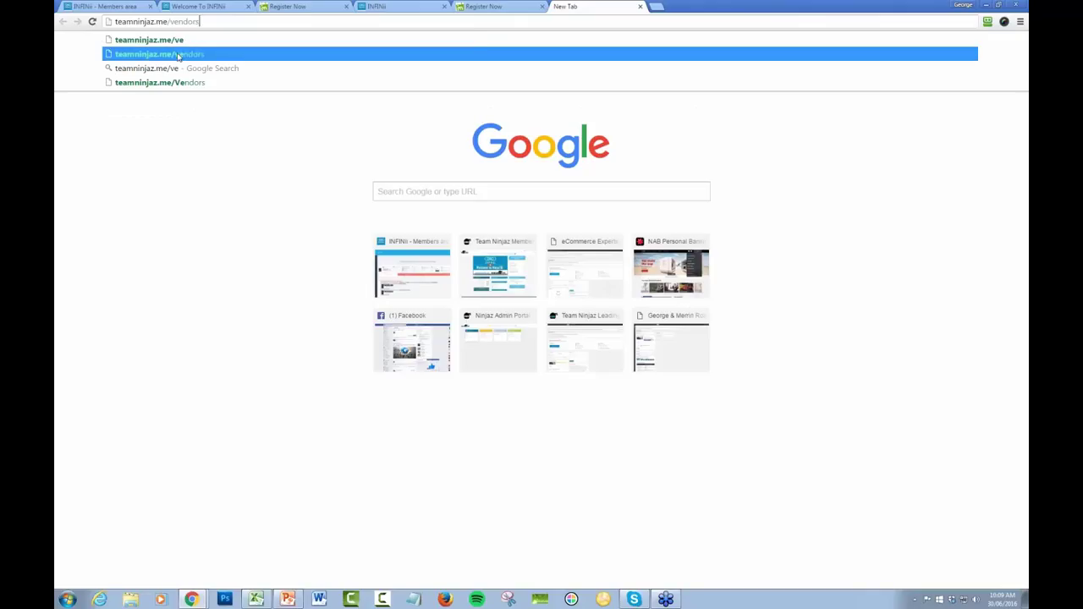
click(179, 54)
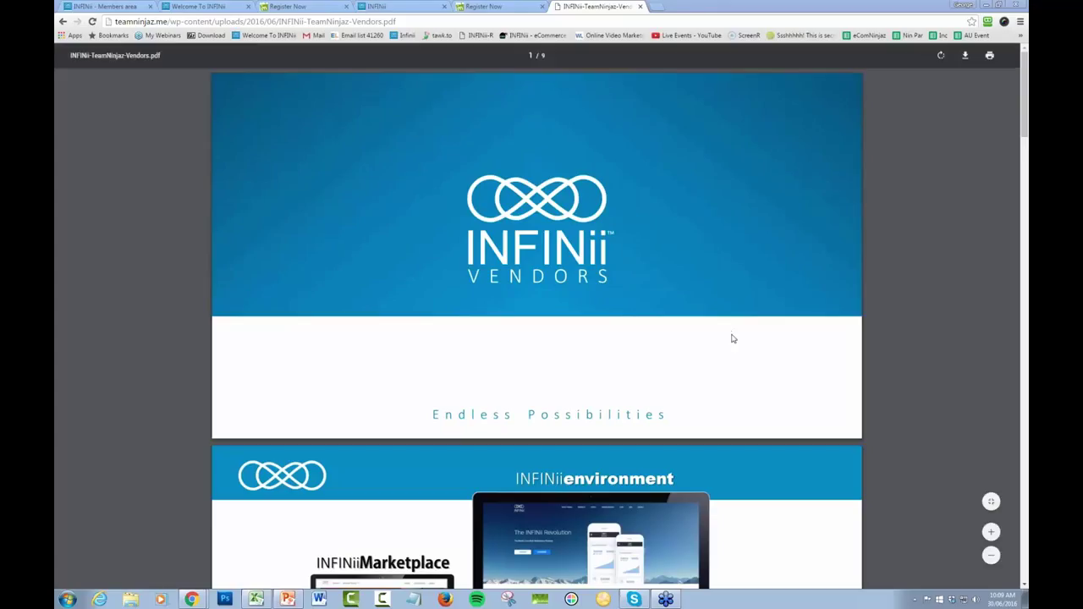
Scroll through the INFINii Vendors PDF down to page 5.
scroll(738, 347, down, 9)
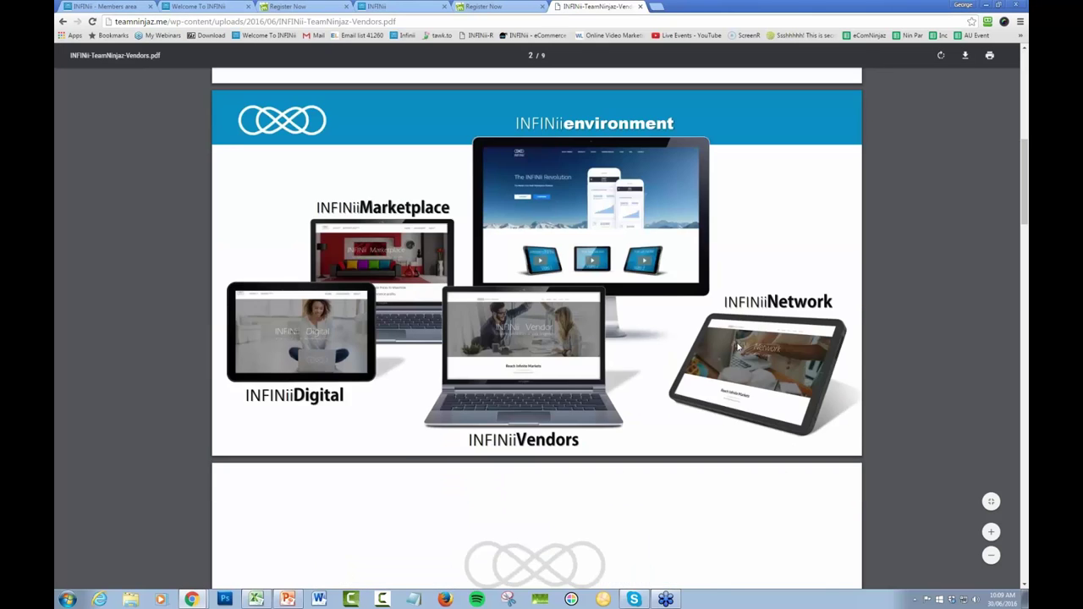
scroll(738, 347, down, 5)
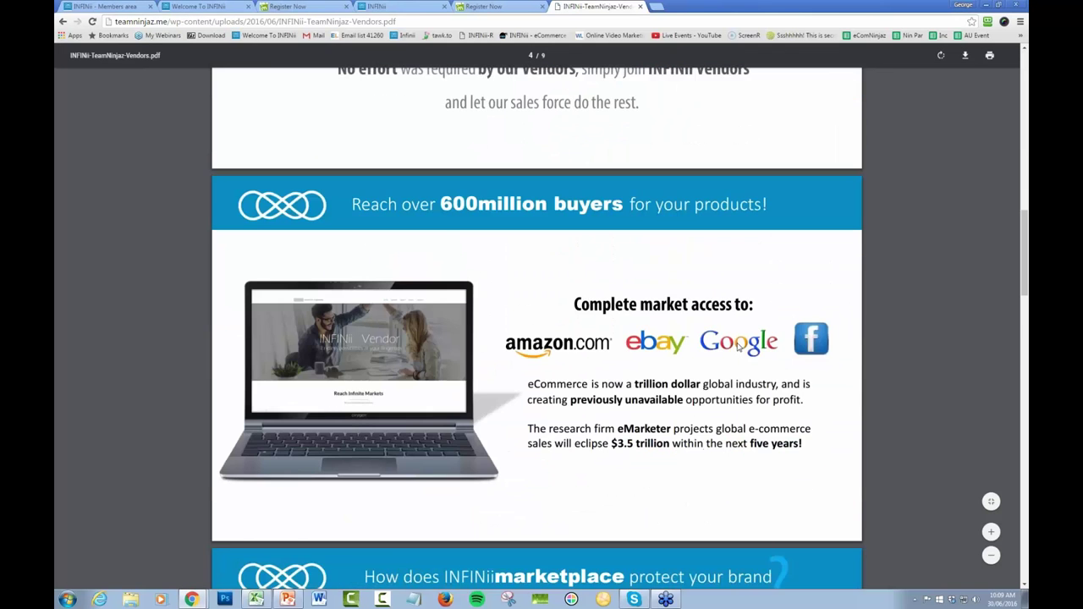
scroll(673, 341, down, 3)
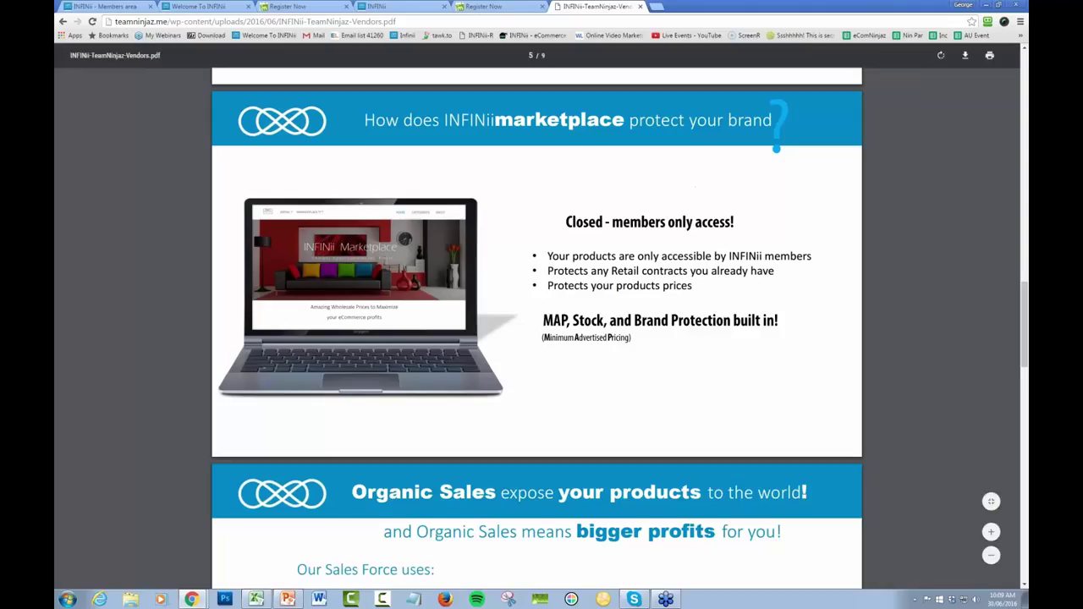
Pass through the registration and sales video tabs back to the members area Market Place page.
click(491, 7)
click(398, 7)
click(112, 7)
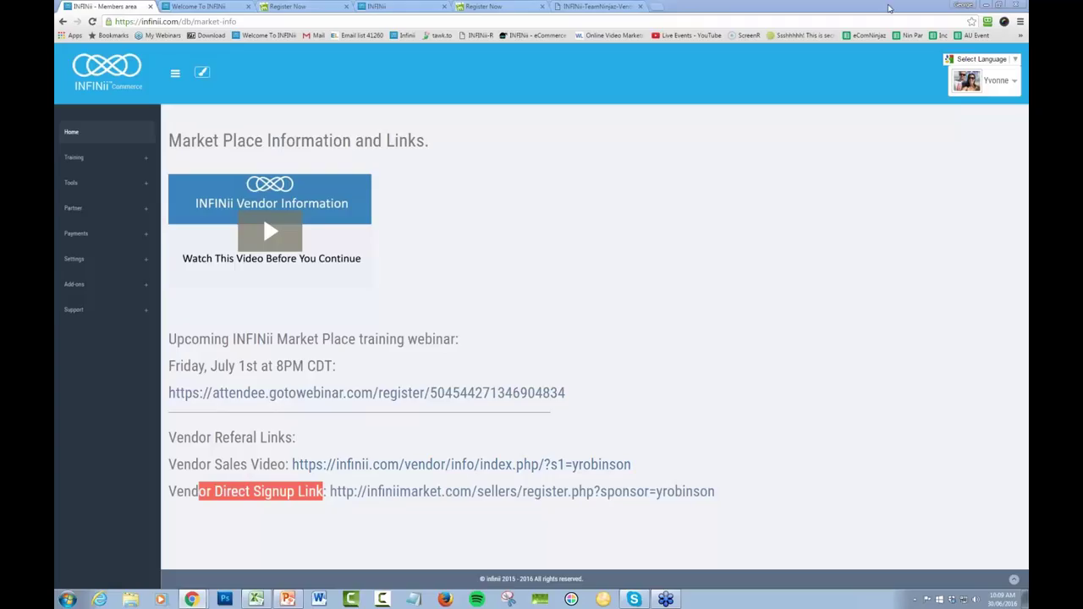
Switch from the Chrome market info page back to PowerPoint's Company Updates slide.
key(alt+Tab)
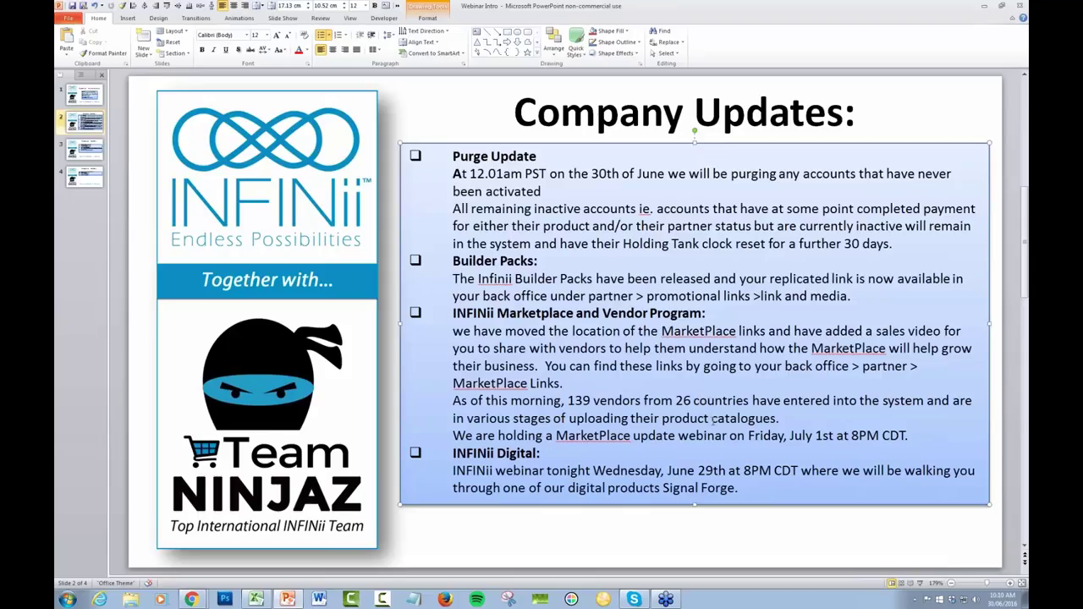
drag(719, 418, 662, 418)
click(711, 418)
click(656, 436)
drag(836, 435, 881, 436)
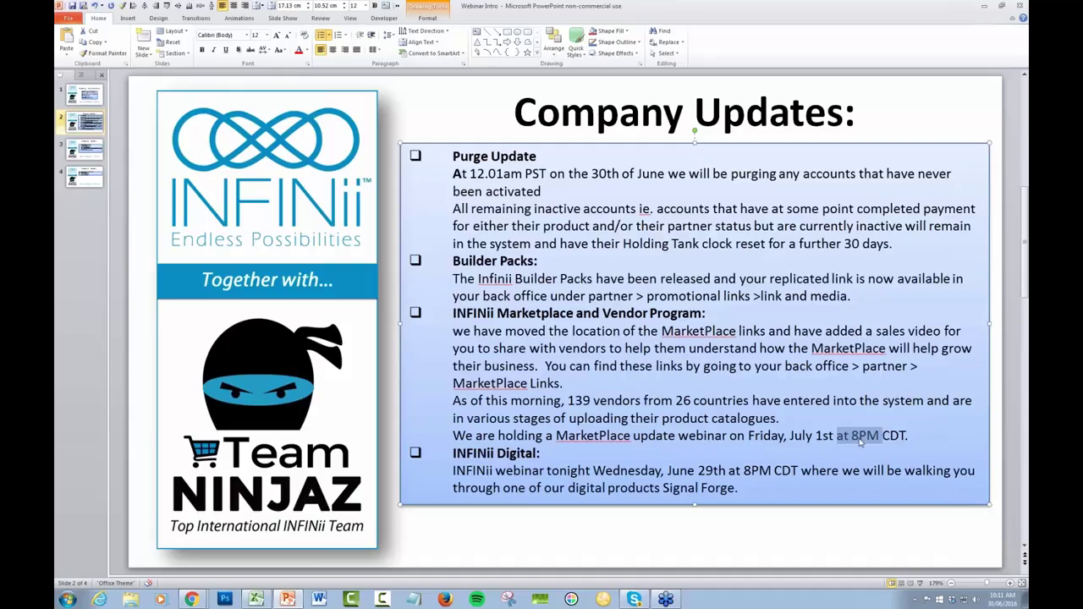
click(701, 442)
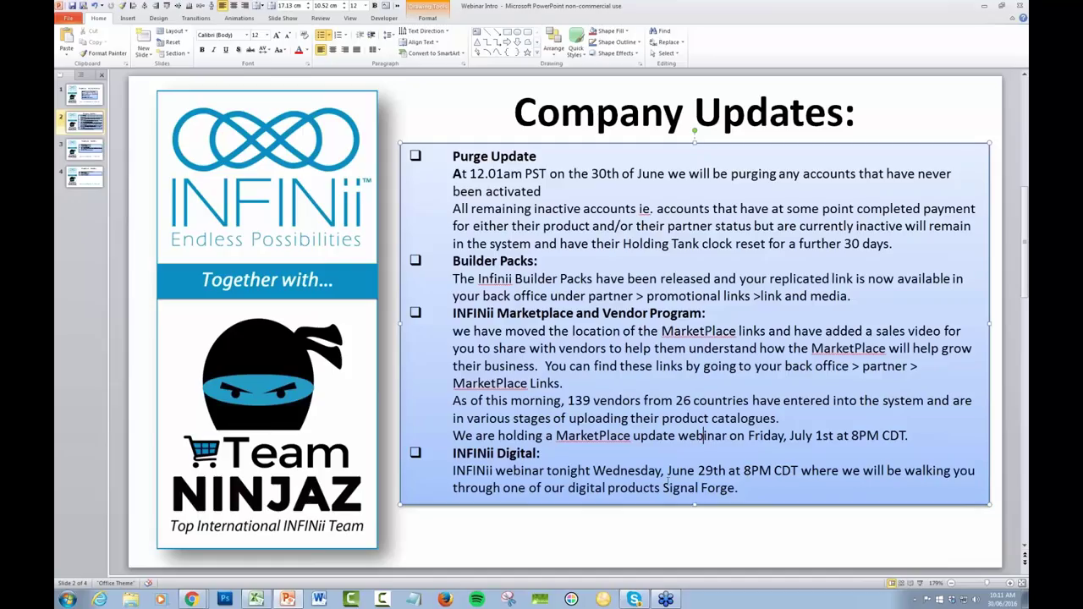
drag(737, 494, 664, 489)
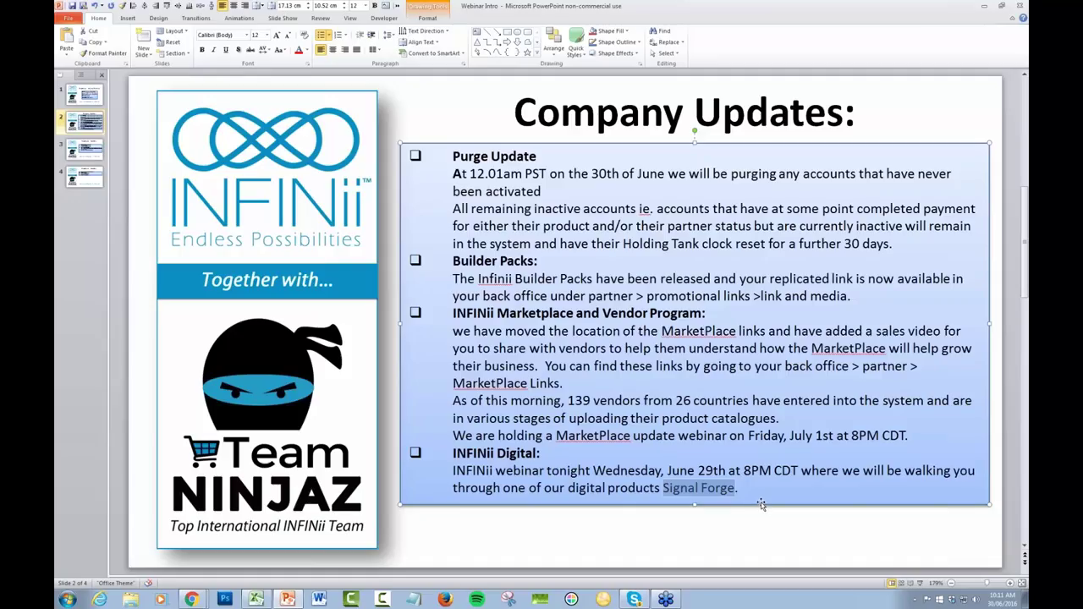
mouse_move(761, 506)
click(741, 490)
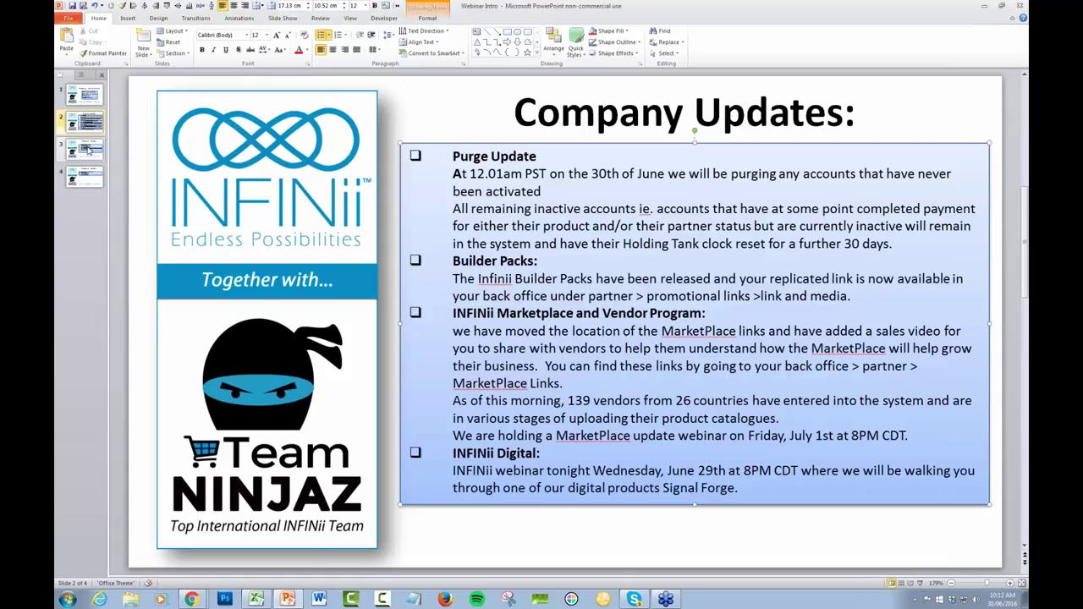
On the TeamNinjaz Updates slide, delete 'Adding People, Welcoming people.' under Holding Tank, leaving a blank line.
click(86, 150)
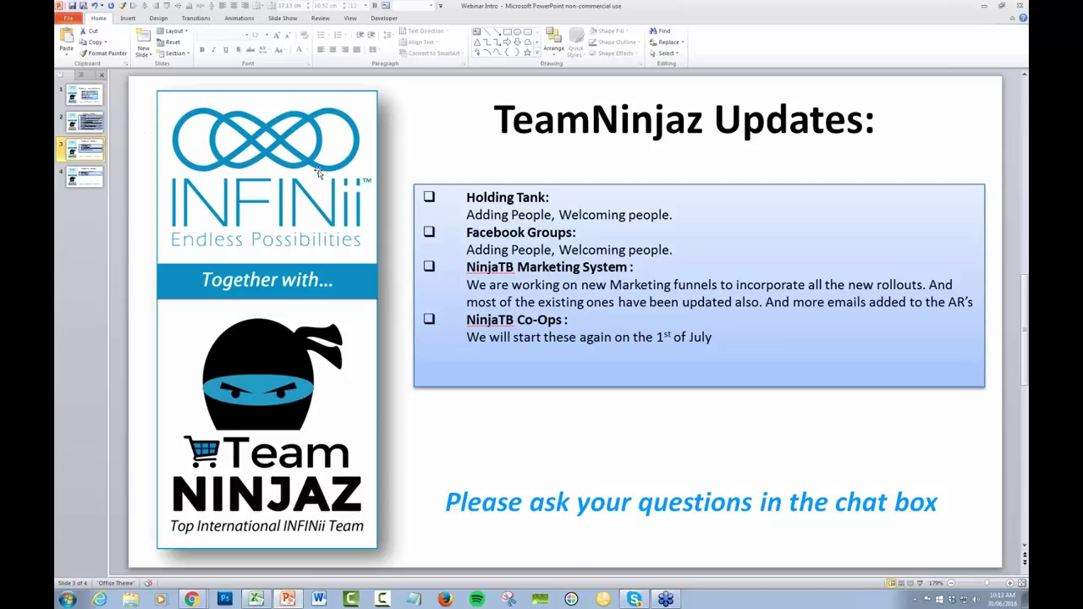
click(490, 201)
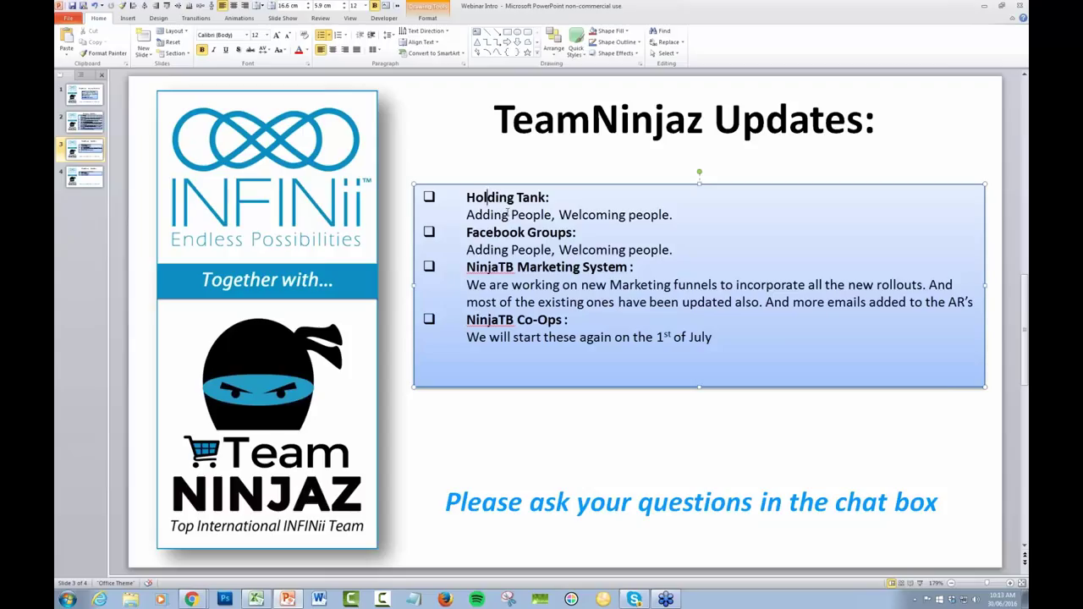
drag(508, 214, 511, 215)
drag(468, 214, 679, 214)
key(Delete)
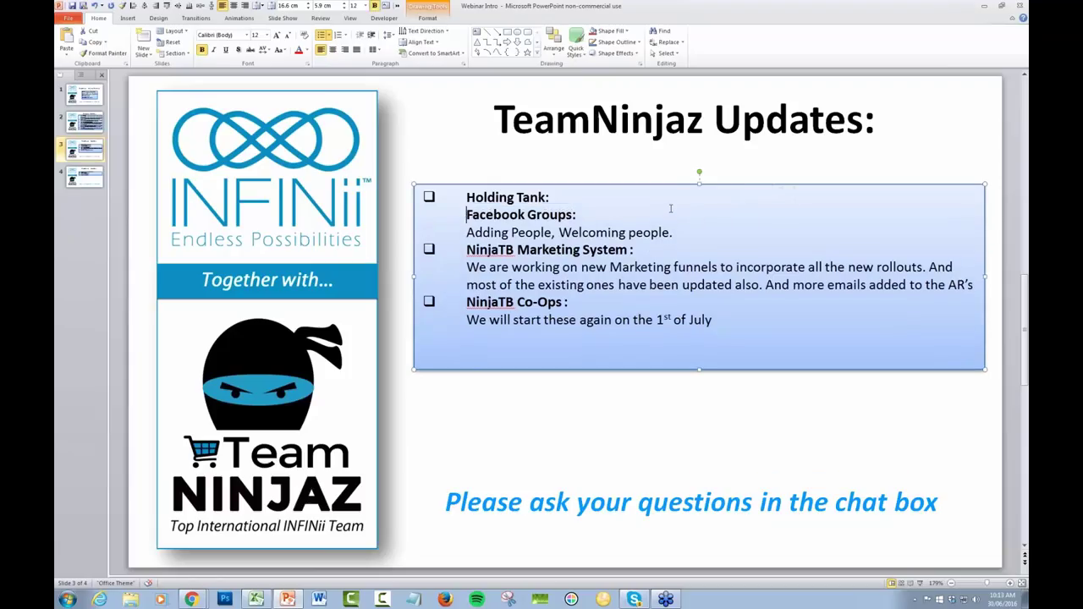
key(Return)
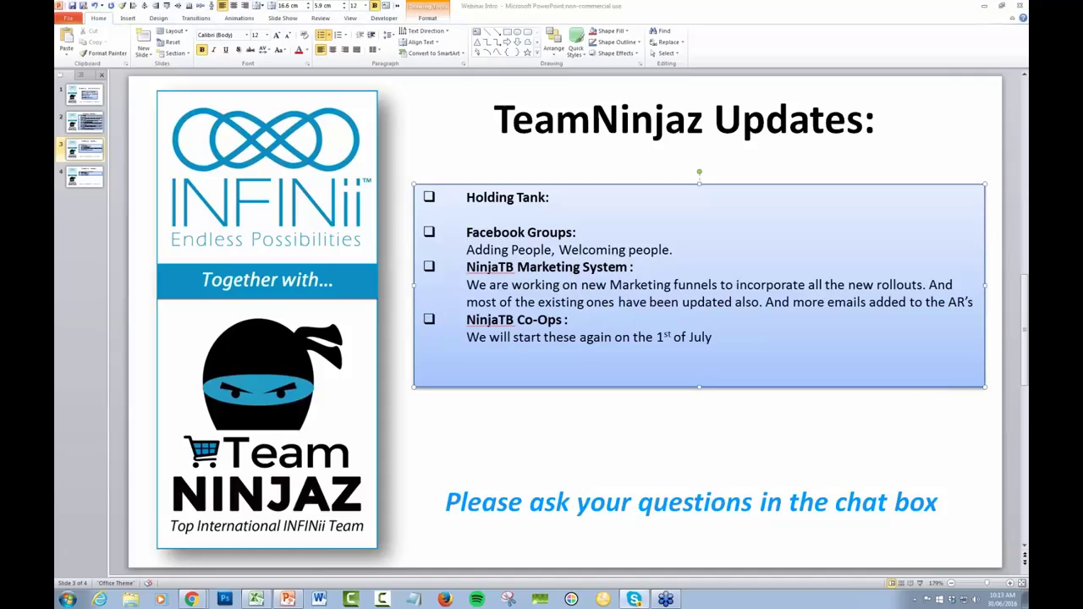
Bring the Chrome back office forward, maximise the window, and expand the sidebar's Partner section.
click(192, 599)
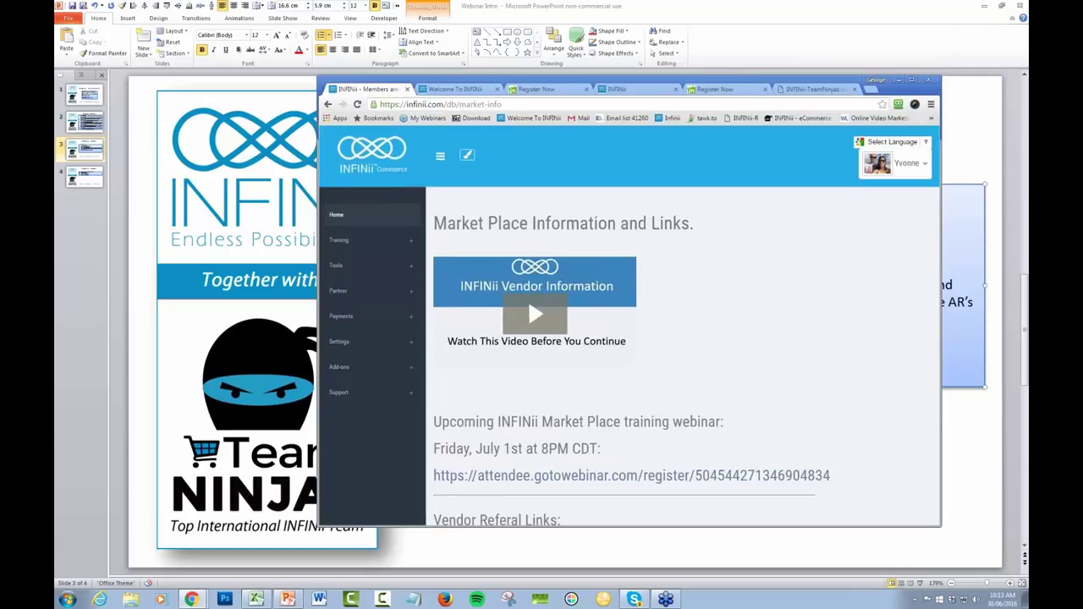
double_click(758, 82)
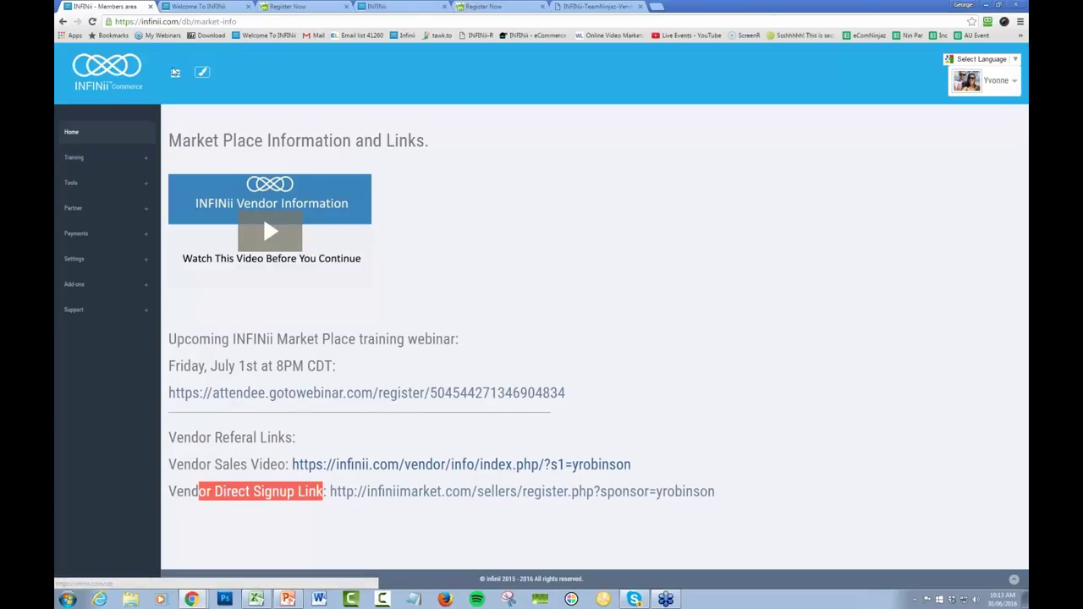
click(75, 209)
Open Partner > Genealogy and expand the top member's downline to show four partner cards.
click(91, 232)
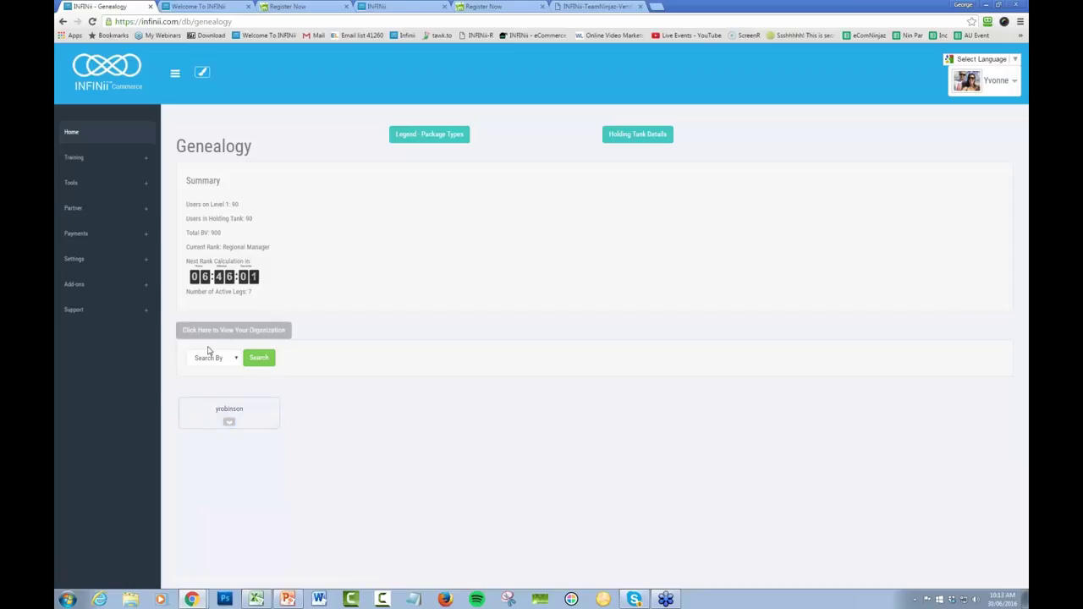
click(228, 423)
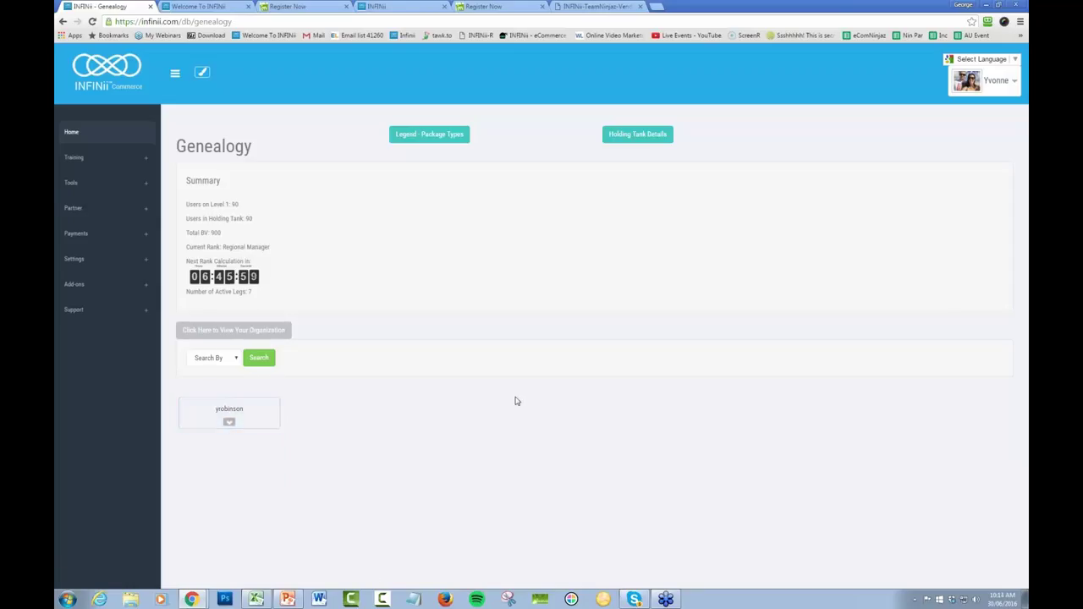
scroll(499, 375, down, 3)
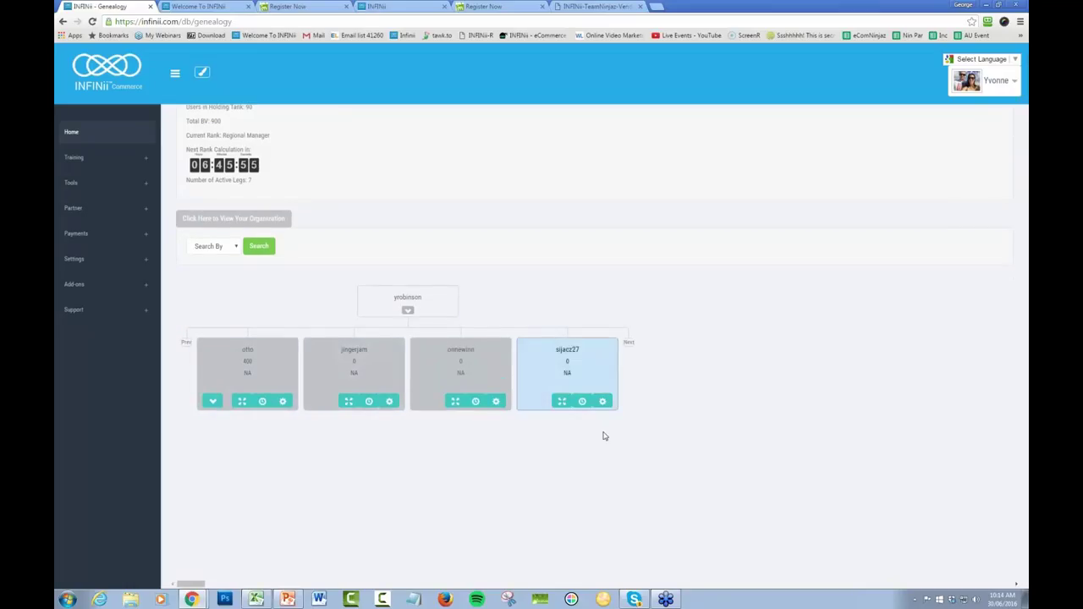
Highlight the days and hours remaining in a partner's holding countdown, roughly 13 hours.
mouse_move(474, 405)
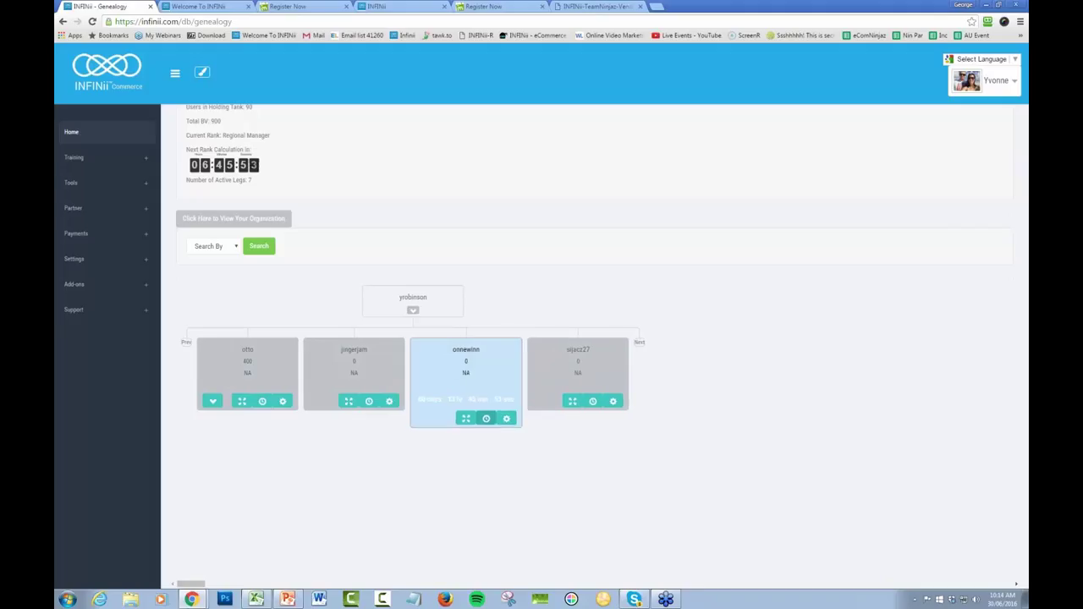
double_click(426, 398)
drag(463, 405, 485, 404)
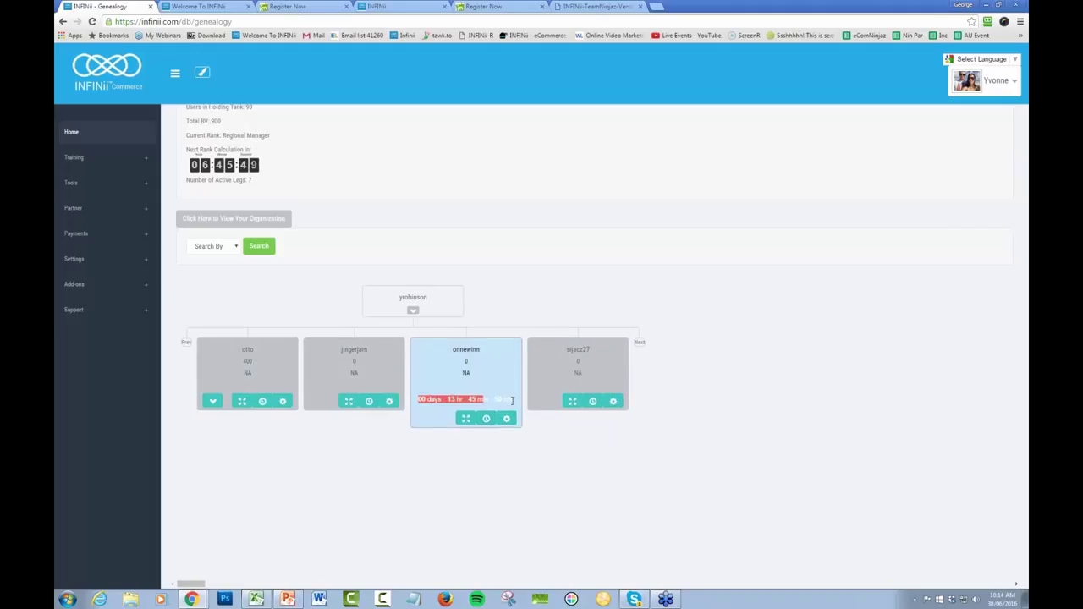
click(453, 403)
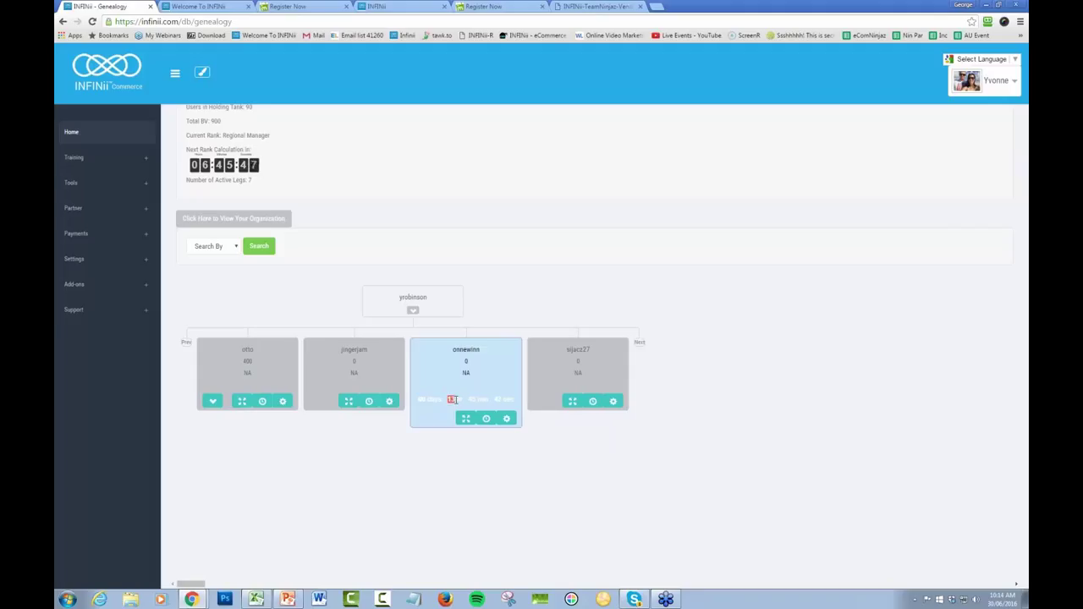
click(475, 398)
double_click(465, 404)
drag(425, 399, 462, 400)
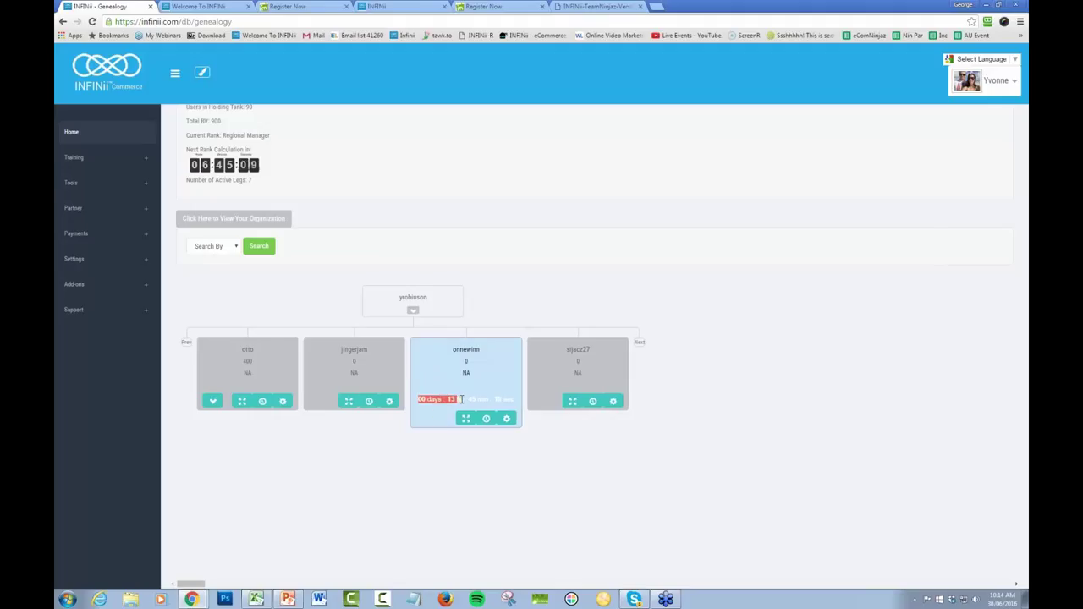
Page repeatedly through the next sets of first-level downline partners in the genealogy tree.
click(641, 345)
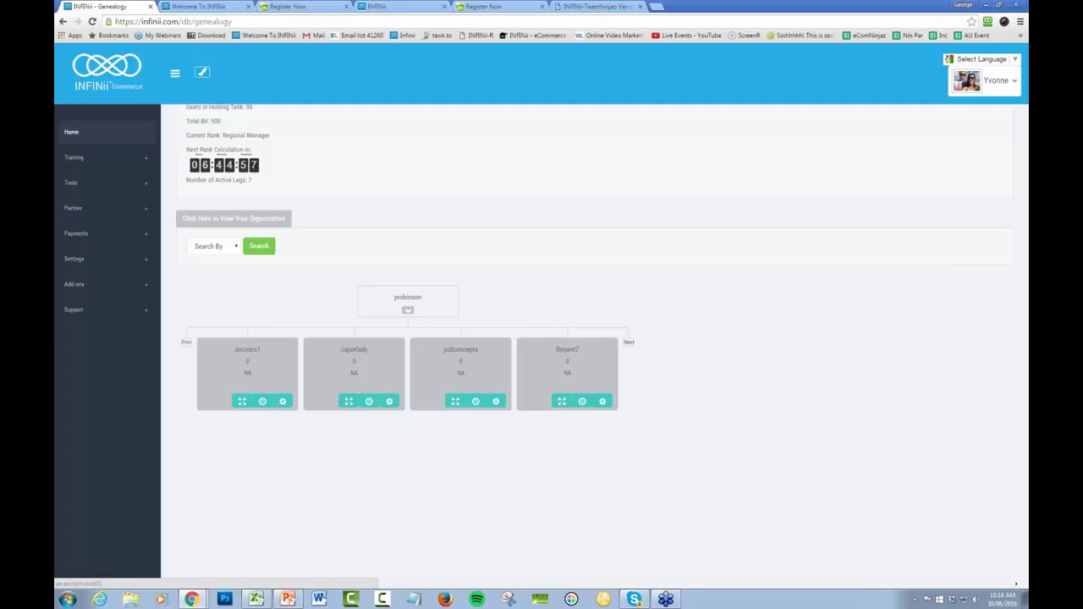
click(630, 344)
click(631, 344)
click(631, 344)
click(631, 344)
click(632, 345)
click(631, 345)
click(630, 345)
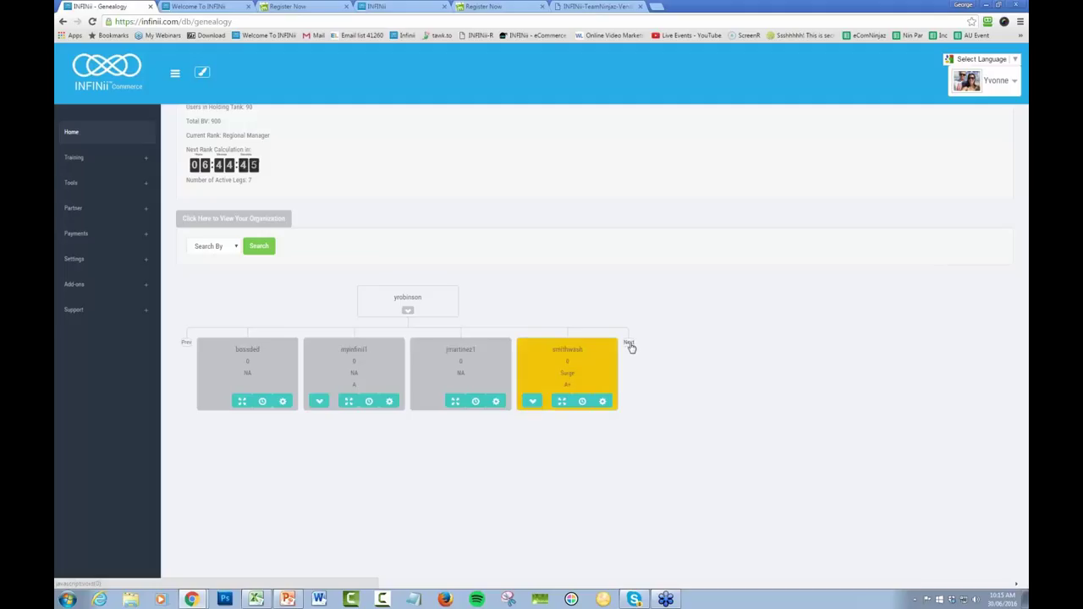
click(630, 345)
click(630, 345)
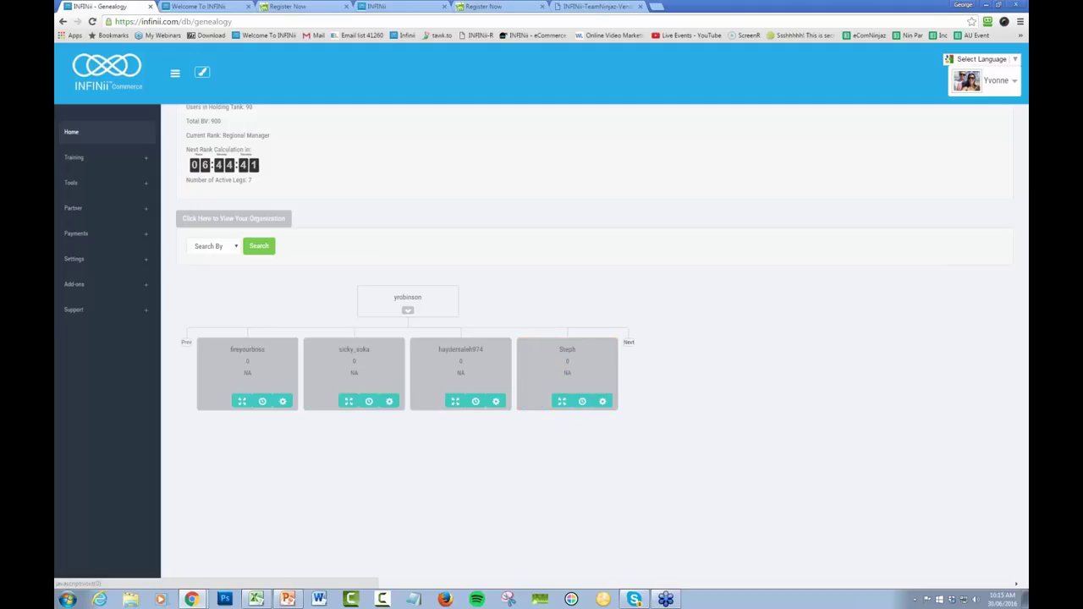
click(629, 344)
click(630, 345)
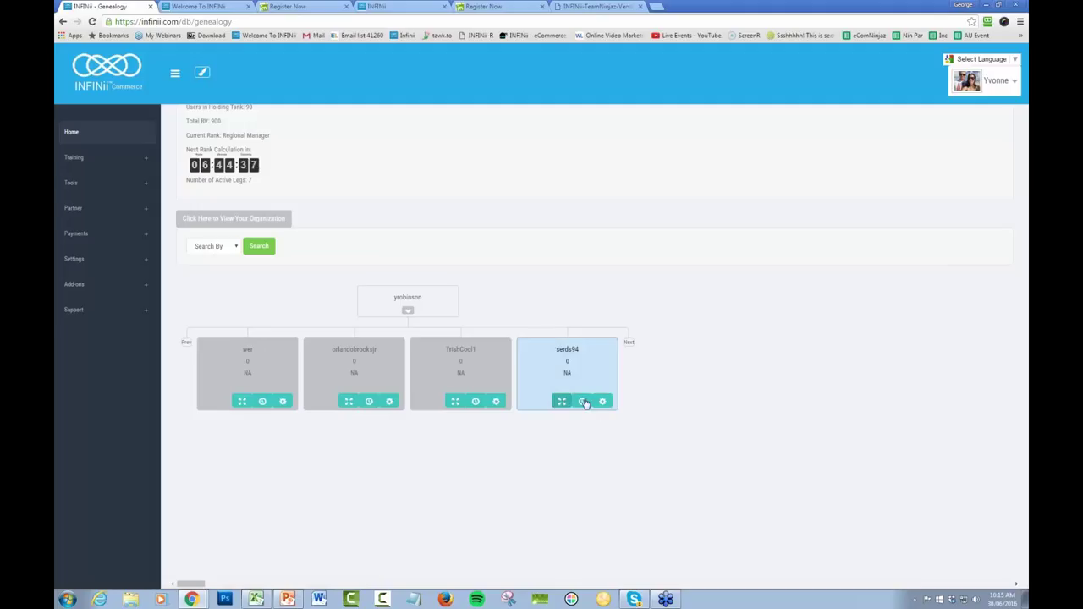
Page a few sets further, reveal one partner's holding countdown, then return to the first members.
mouse_move(582, 400)
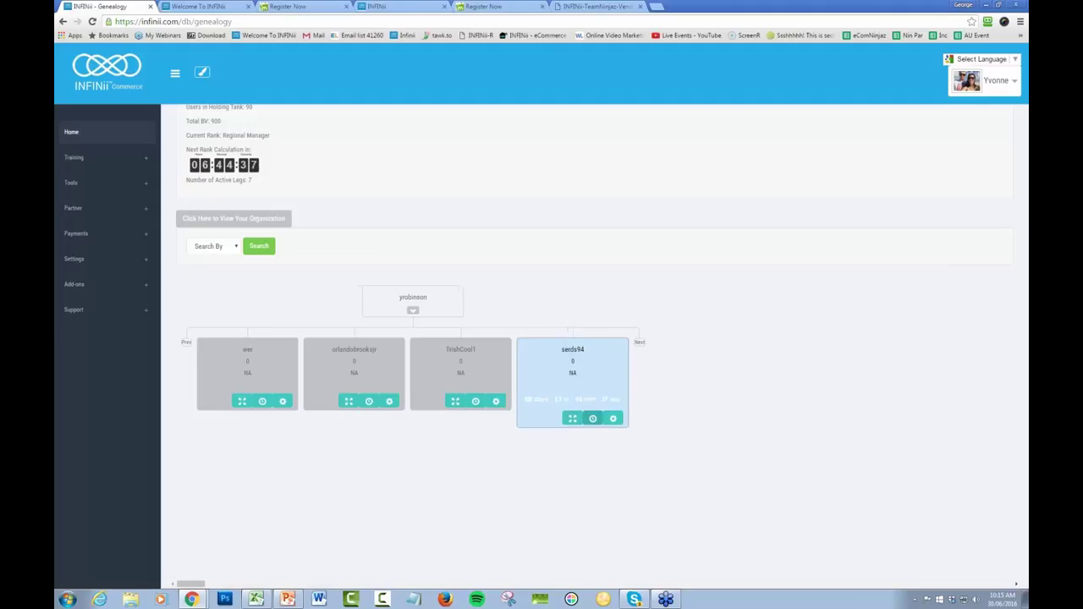
click(639, 346)
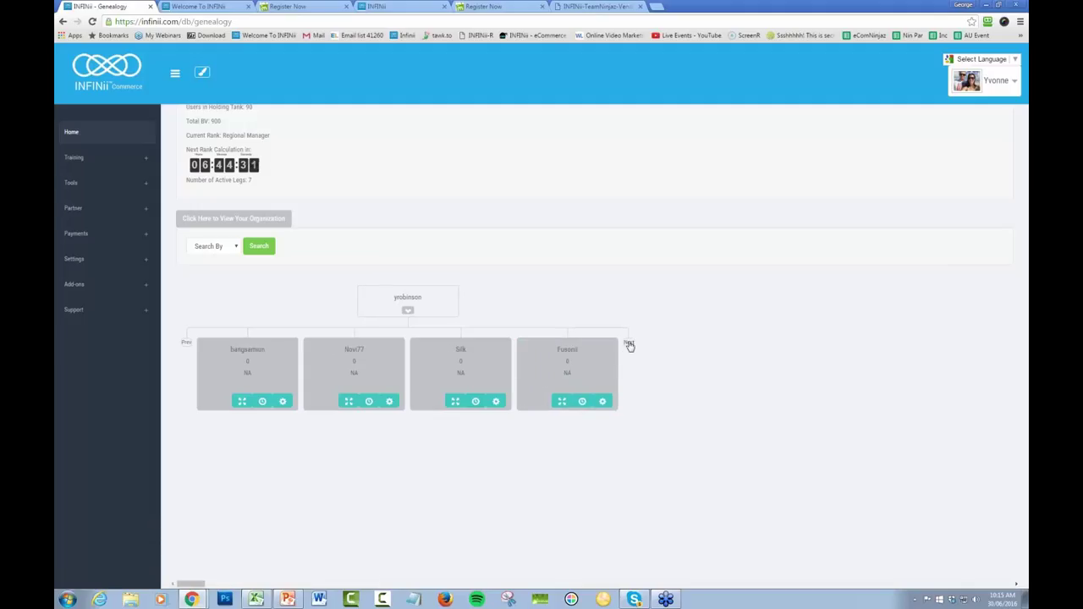
click(630, 346)
click(630, 345)
click(582, 402)
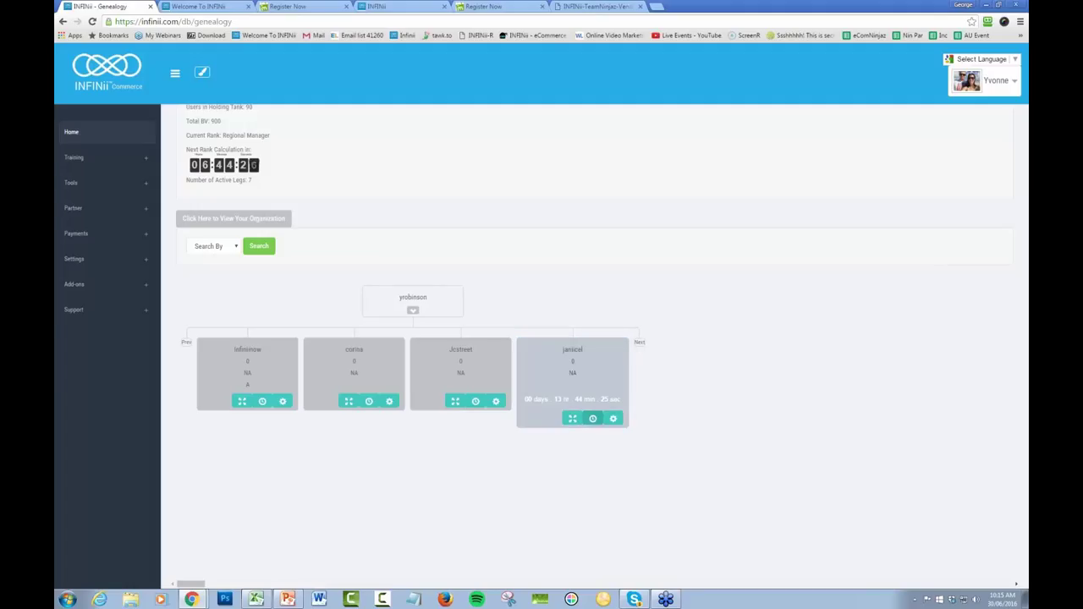
click(288, 220)
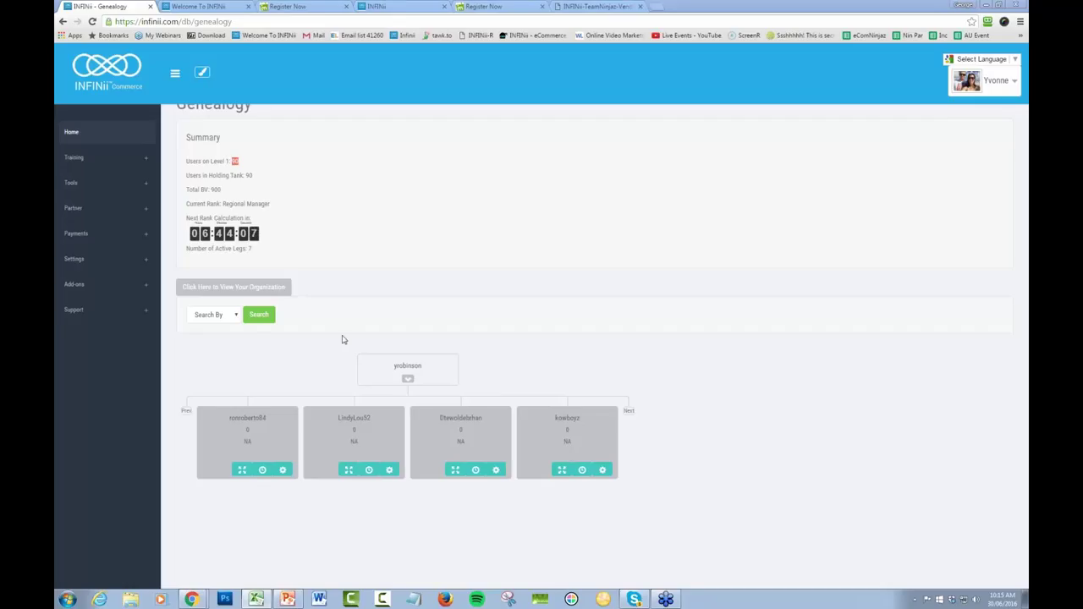
Search the genealogy by User Name for the new member's username, showing one Prime member.
click(226, 314)
click(225, 337)
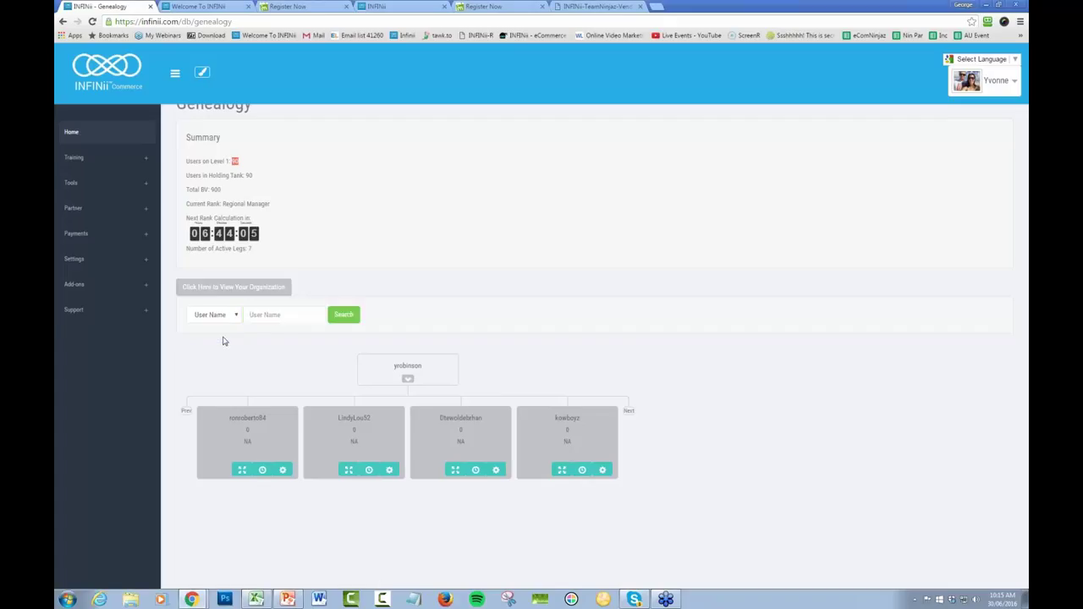
text(sard)
click(343, 315)
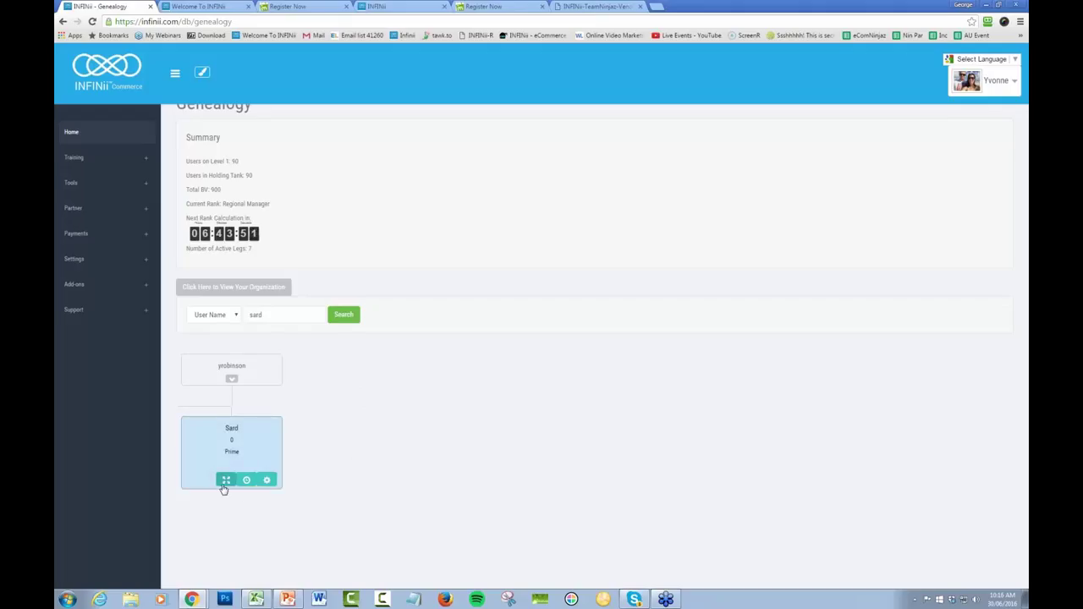
click(266, 481)
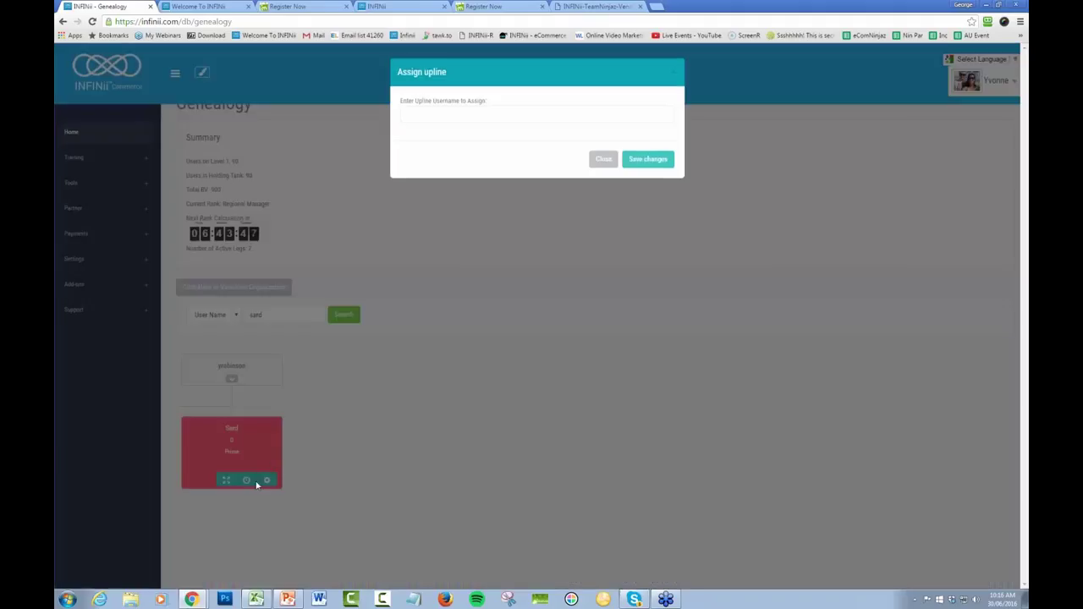
click(430, 116)
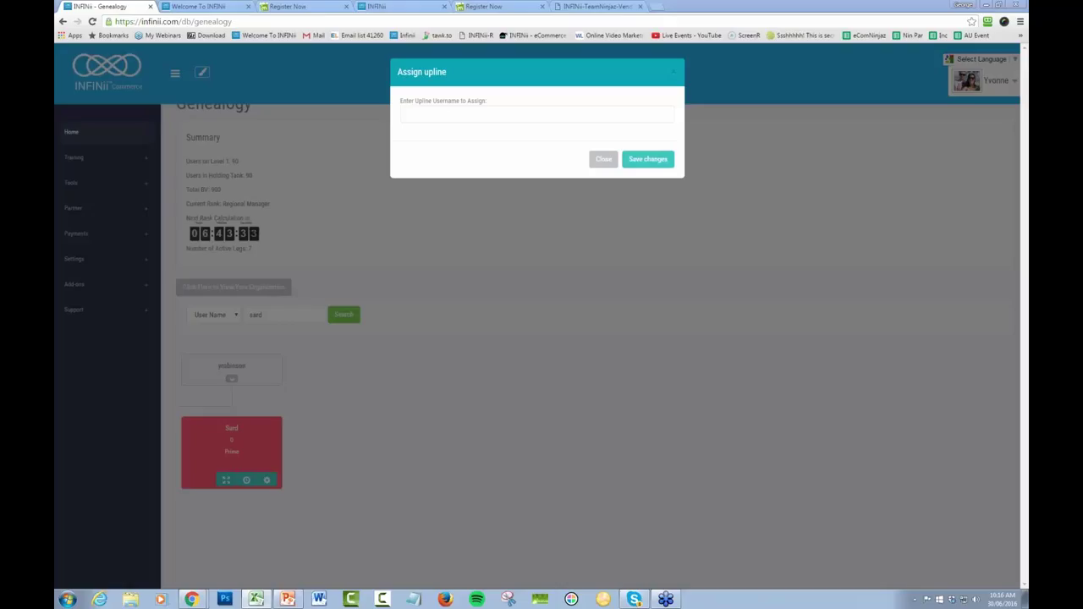
click(484, 113)
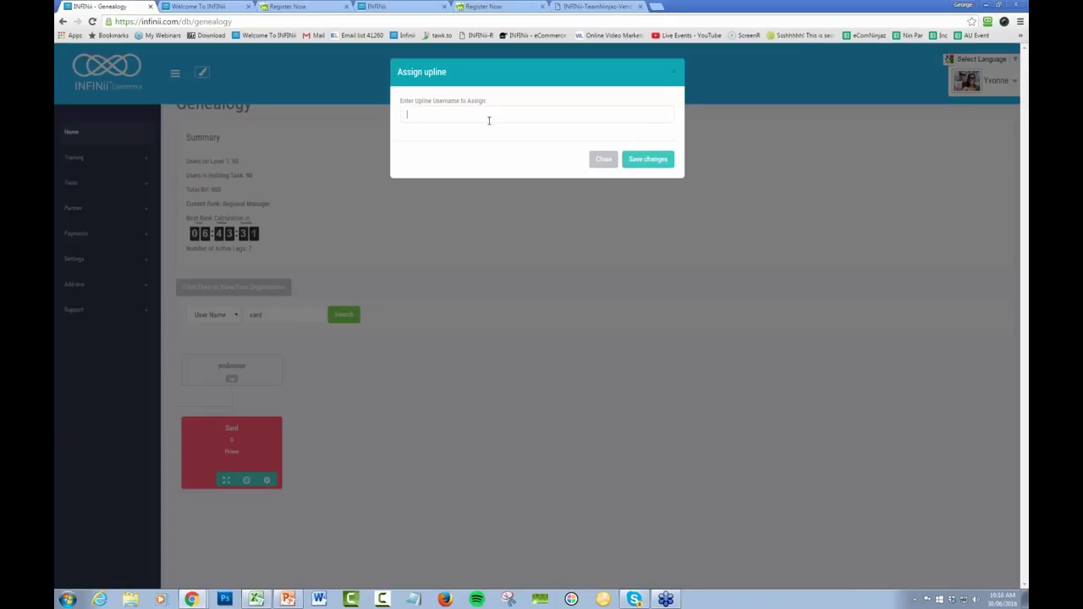
text(Smithwalsh)
Close the upline dialog and search the pasted sponsor username until the sponsor's node appears.
click(675, 72)
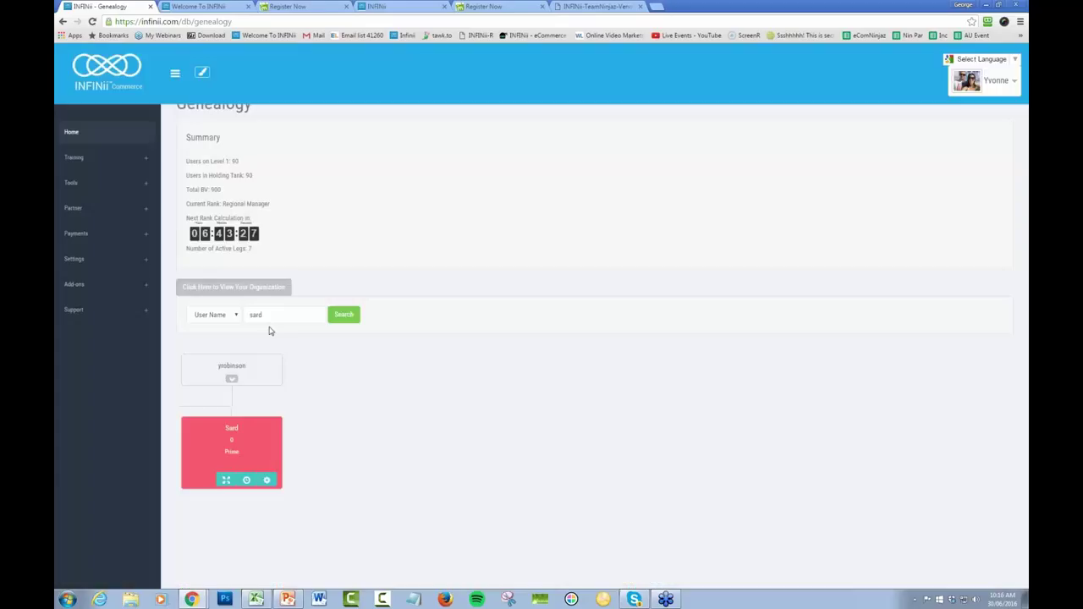
drag(275, 315, 229, 325)
text(Smithwalsh)
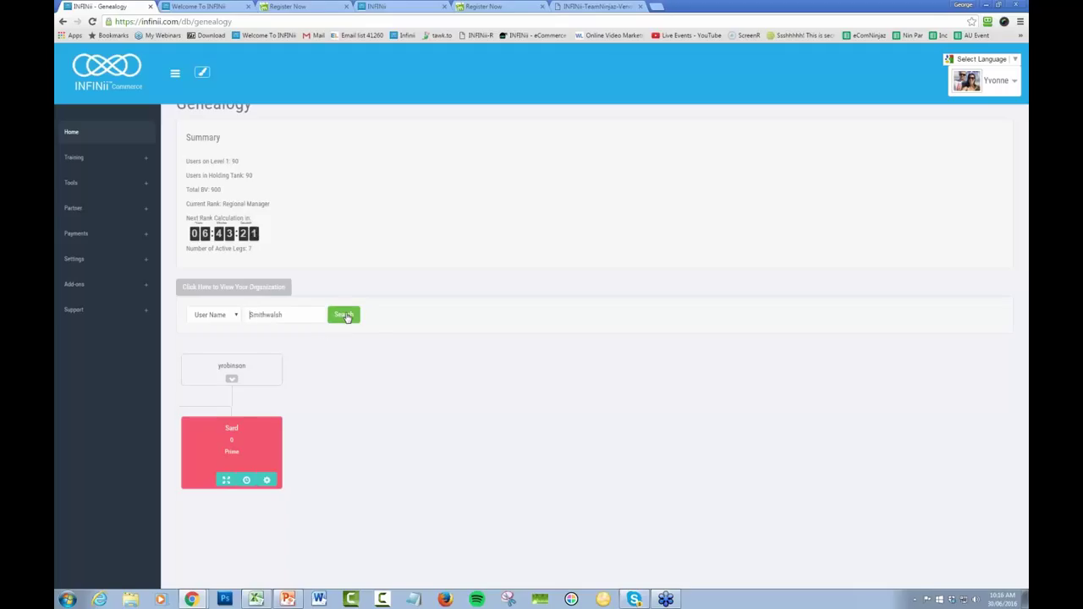
click(348, 317)
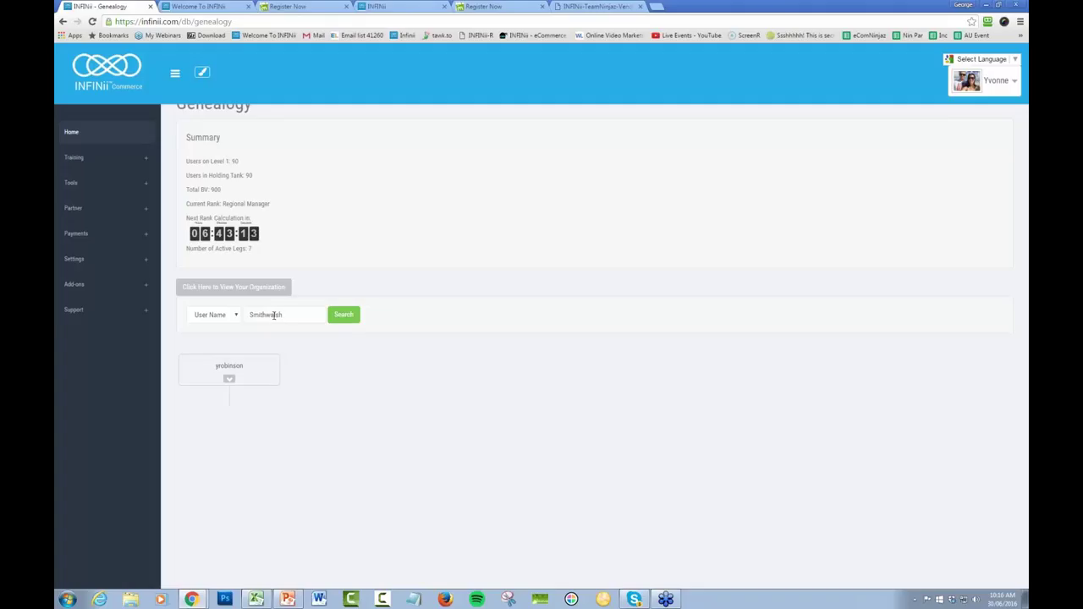
click(342, 315)
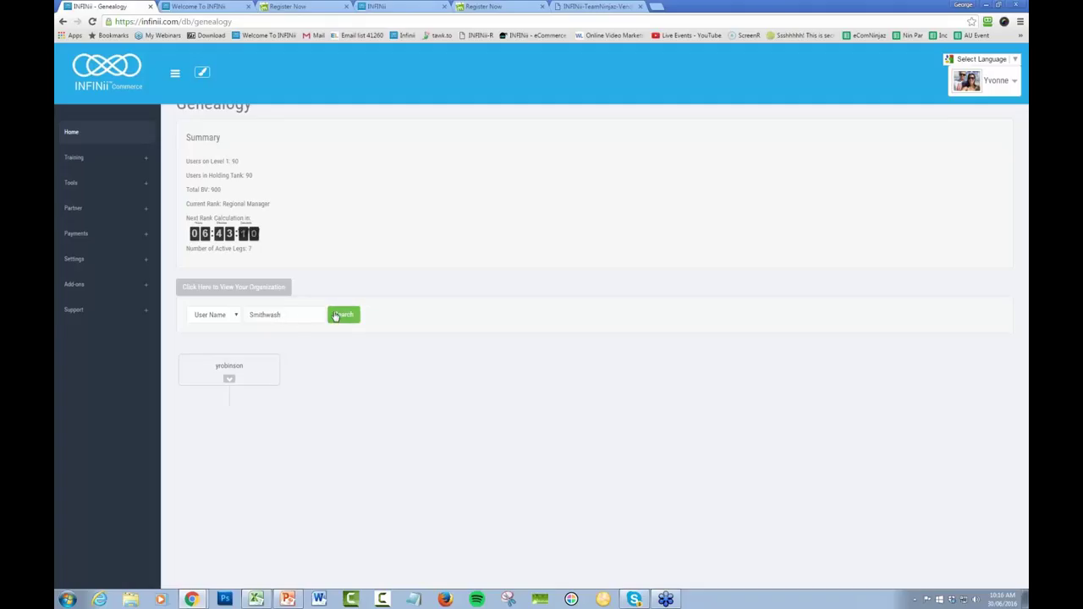
Search the new member's username again and open its upline assignment.
double_click(288, 315)
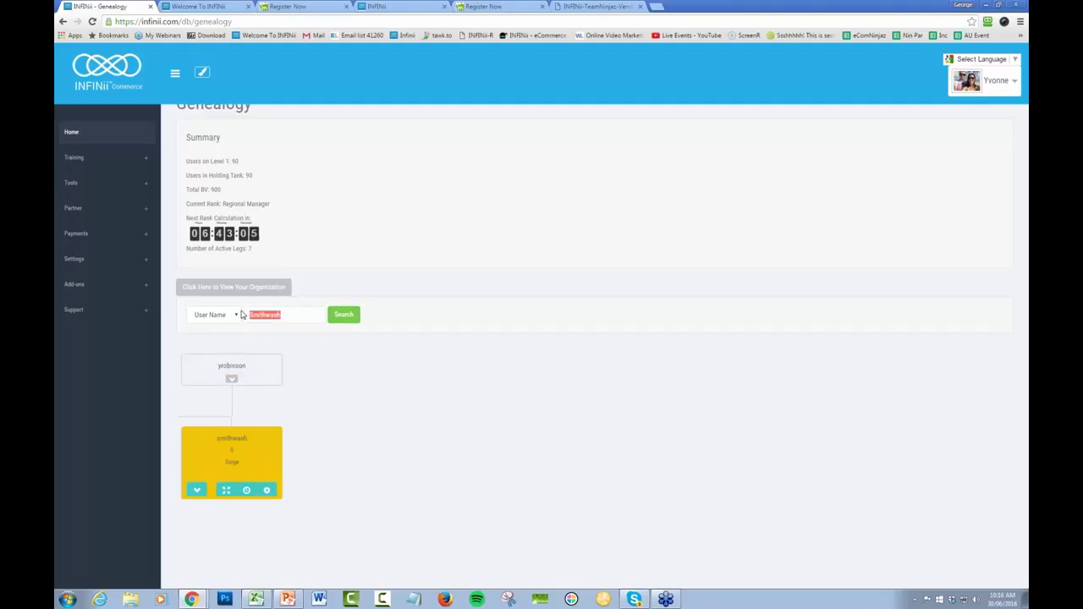
key(BackSpace)
text(sard)
click(343, 319)
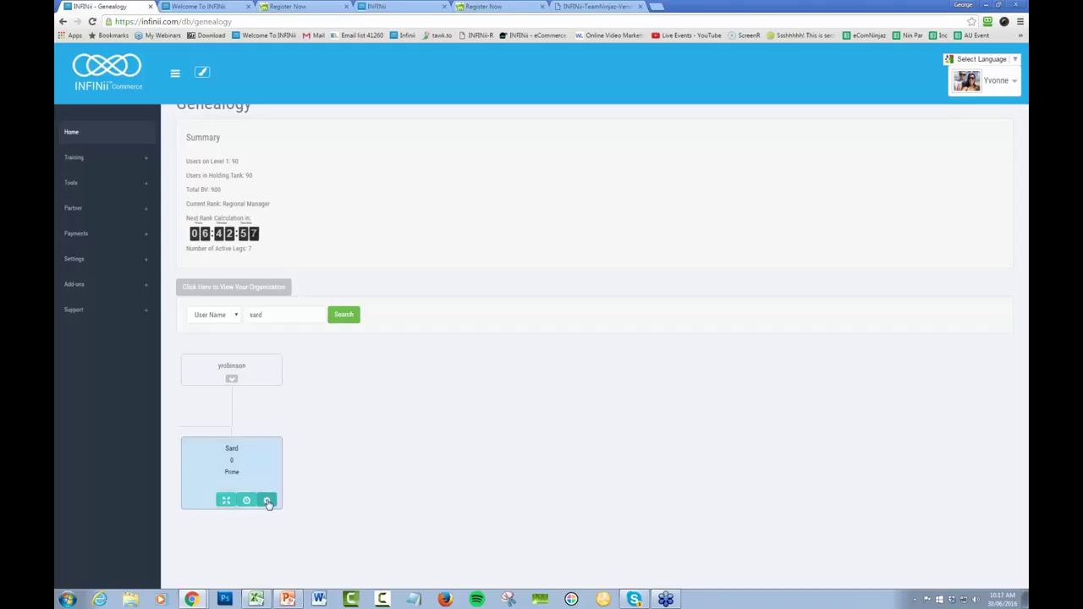
click(266, 501)
Assign the sponsor's username as upline, save, and confirm the move, dropping Level 1 to 89.
click(427, 118)
text(smith)
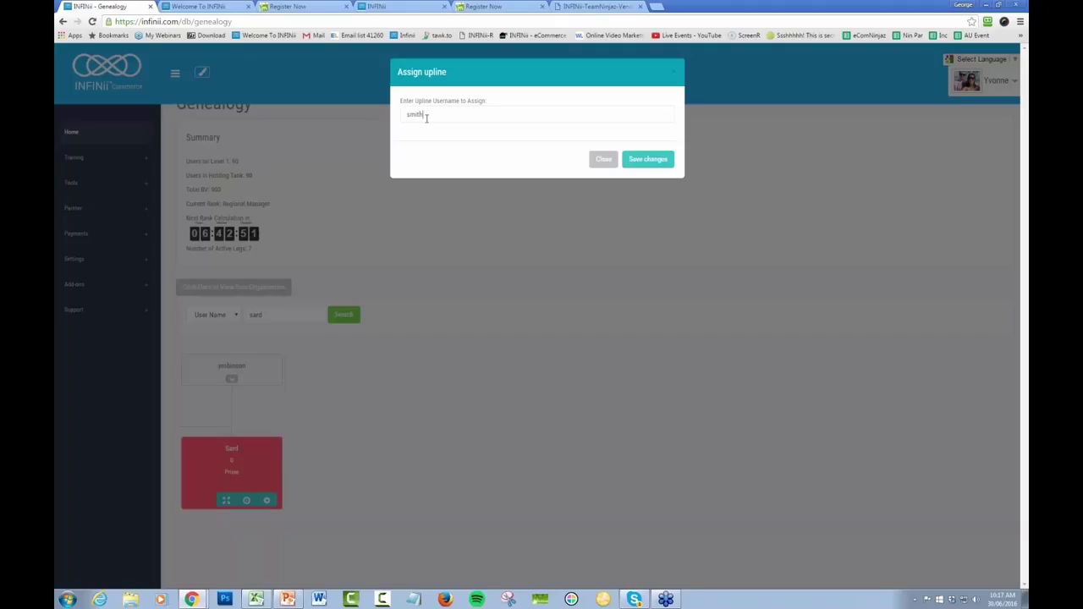
text(wash)
click(640, 162)
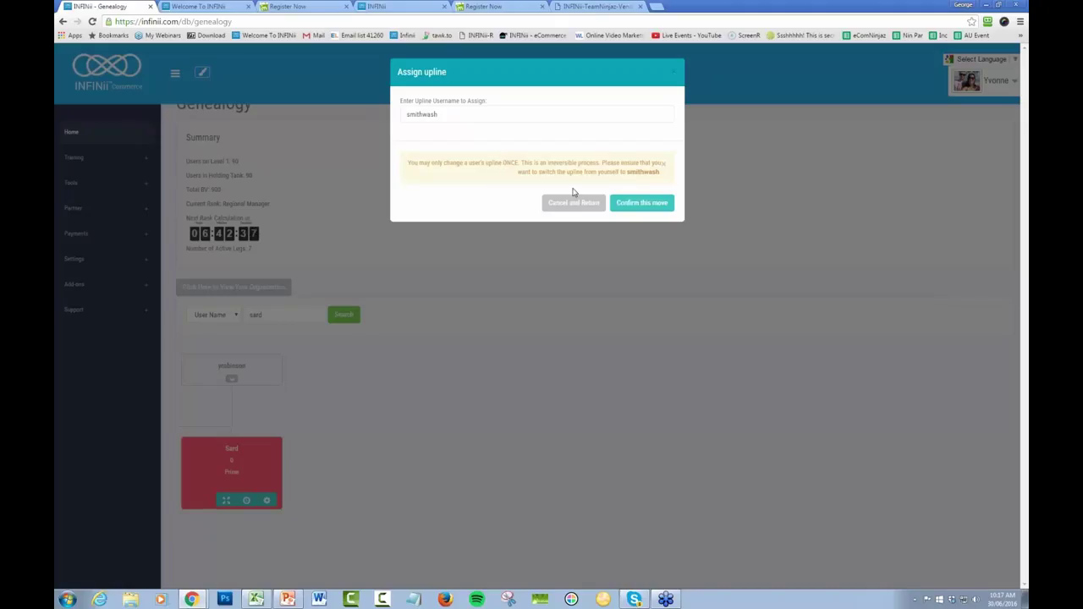
click(637, 205)
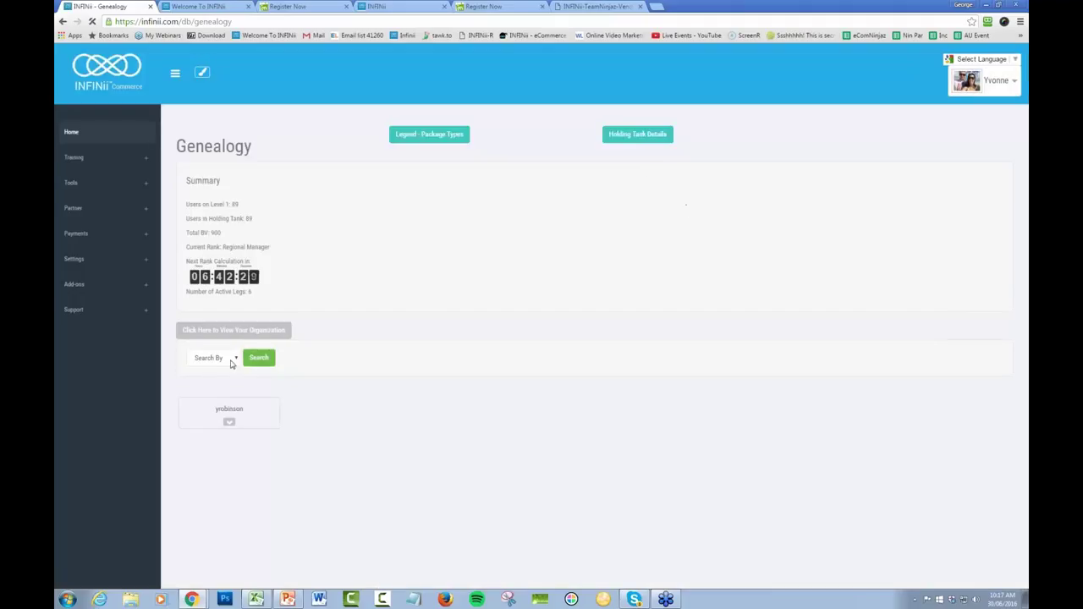
Search the genealogy by User Name for the moved member's username.
click(230, 374)
click(260, 357)
text(sard)
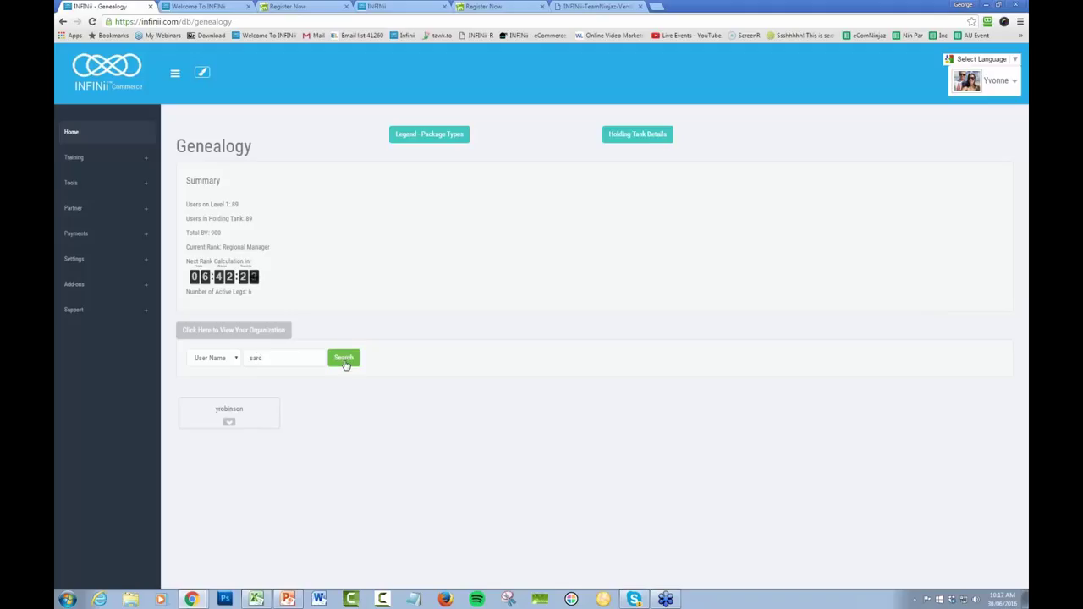
click(344, 359)
scroll(397, 438, down, 1)
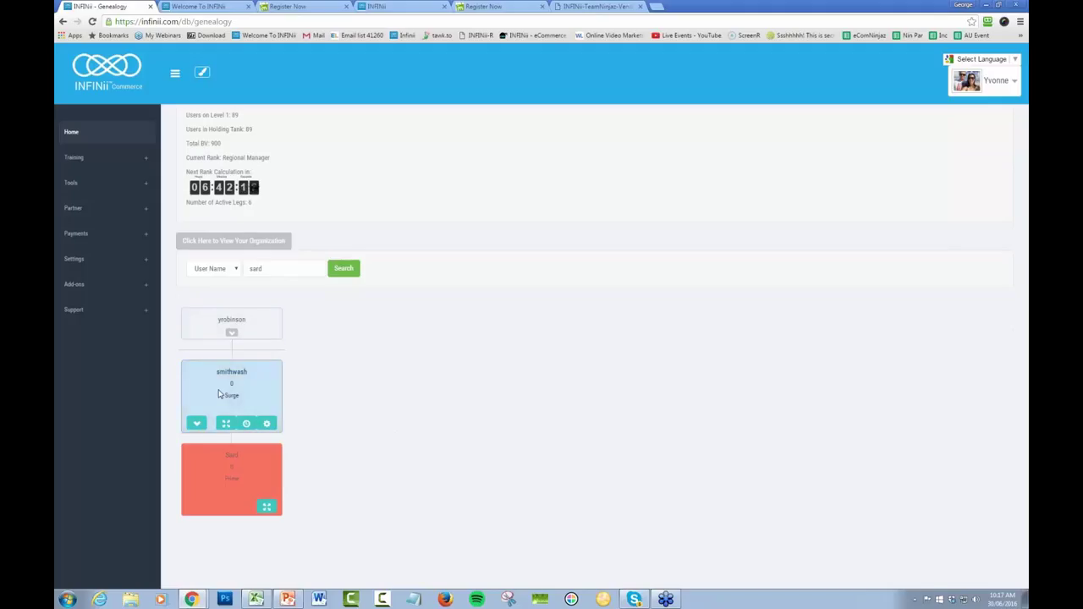
Open and close the member's details, then highlight the top account and Surge sponsor names above it.
click(267, 509)
click(675, 78)
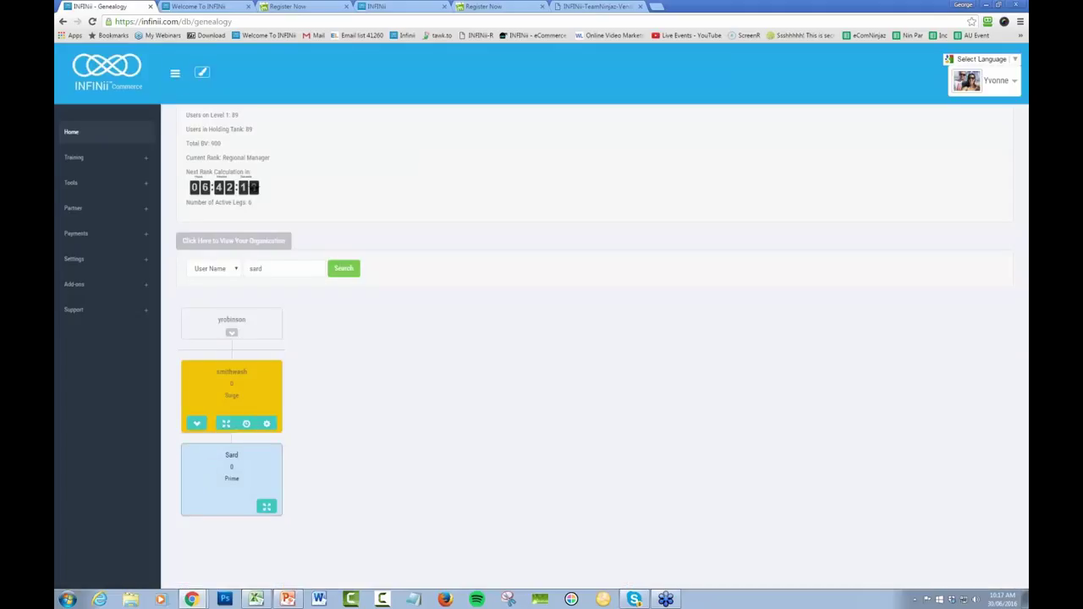
drag(217, 320, 257, 328)
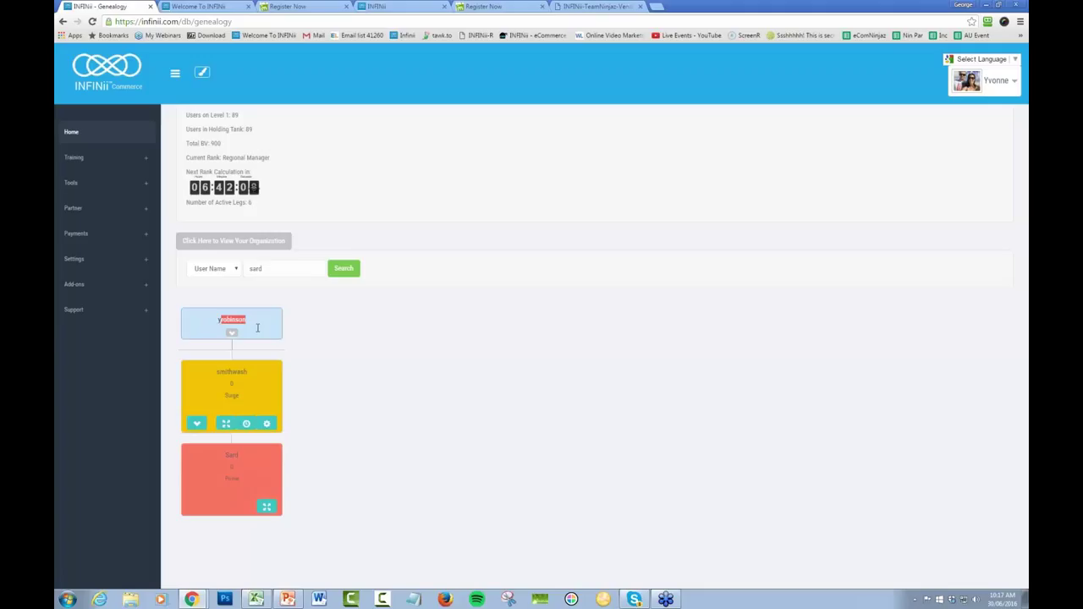
drag(250, 373, 241, 374)
click(393, 453)
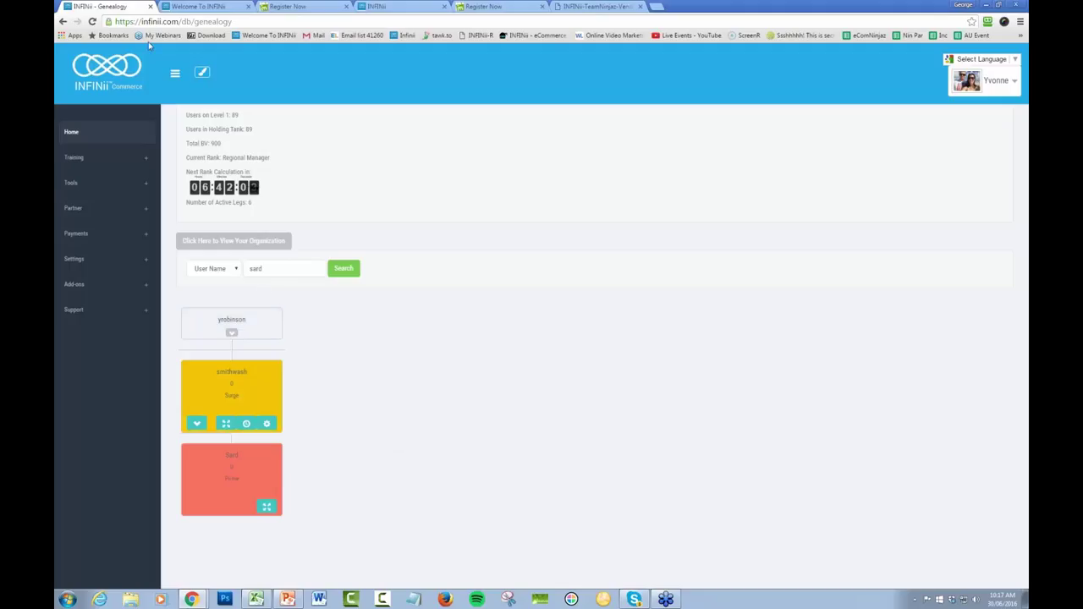
Reload the Genealogy page and expand the top account's four unfiltered first-level member cards.
click(92, 21)
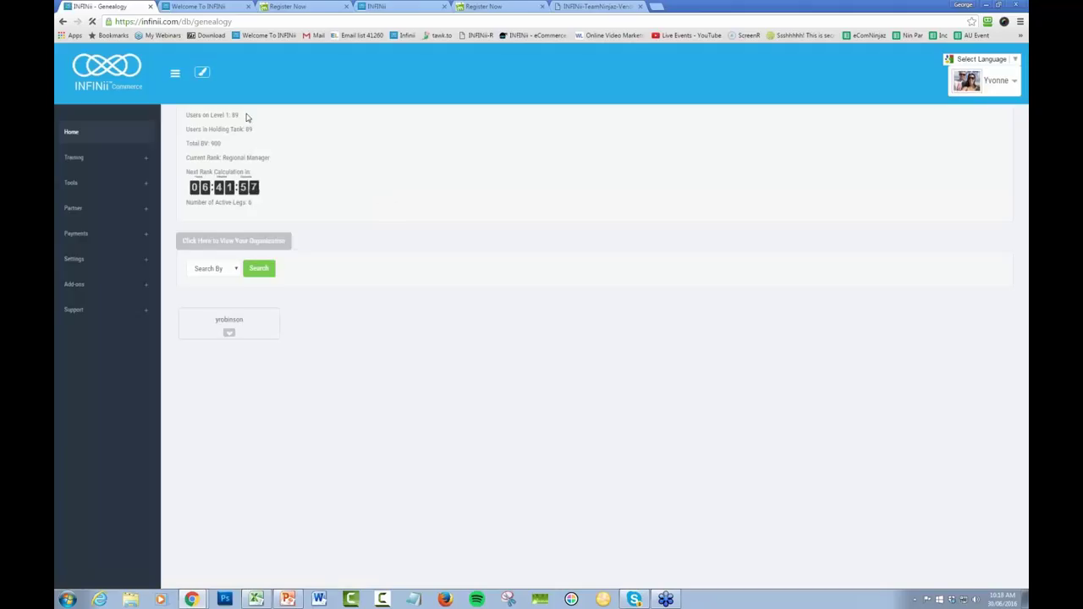
scroll(303, 171, up, 1)
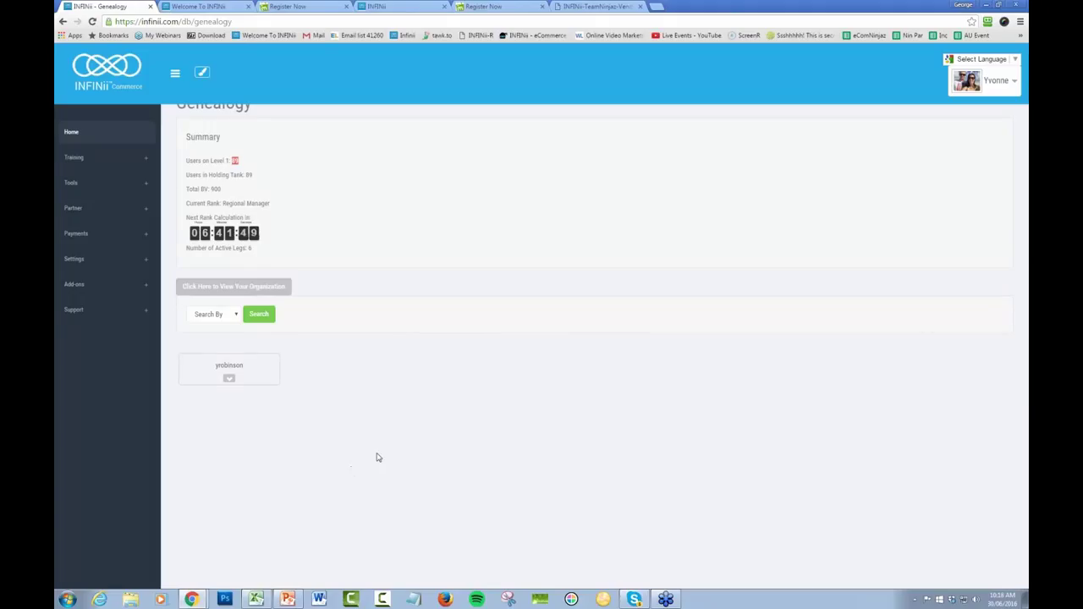
click(234, 384)
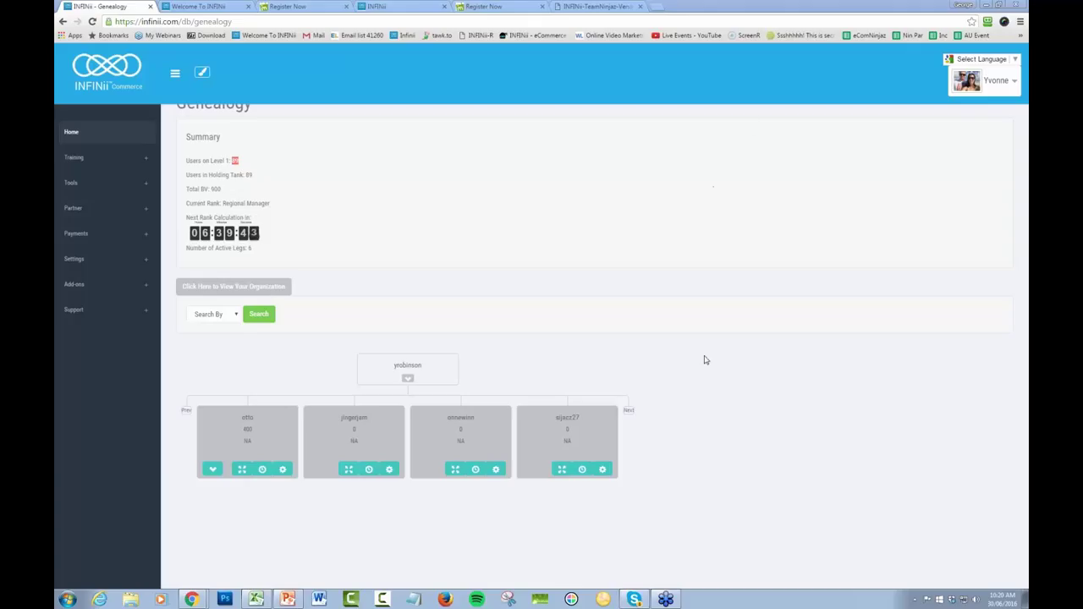
scroll(774, 394, down, 3)
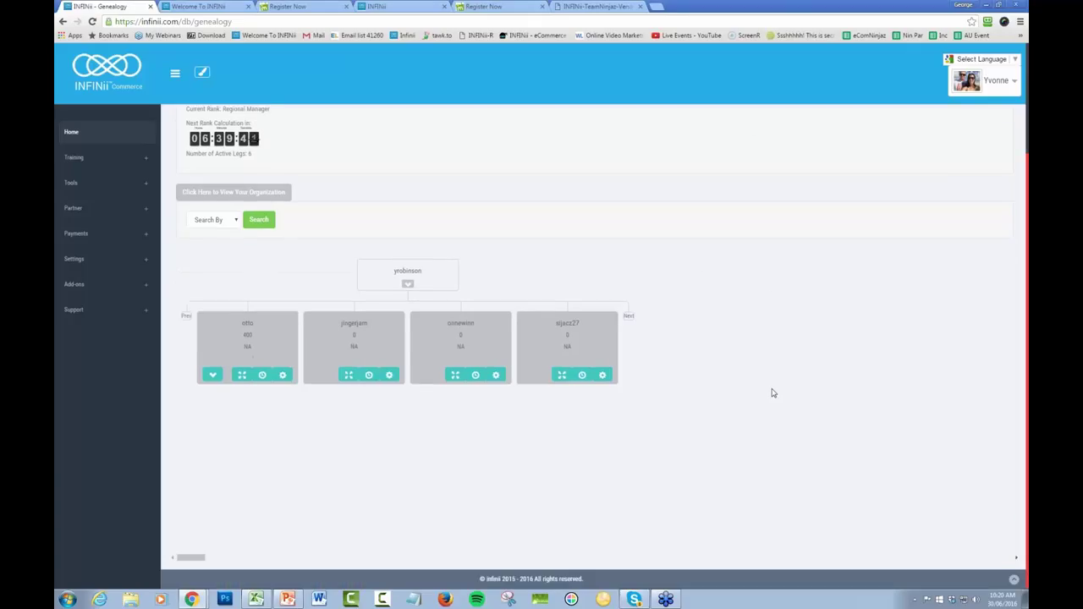
scroll(773, 393, up, 4)
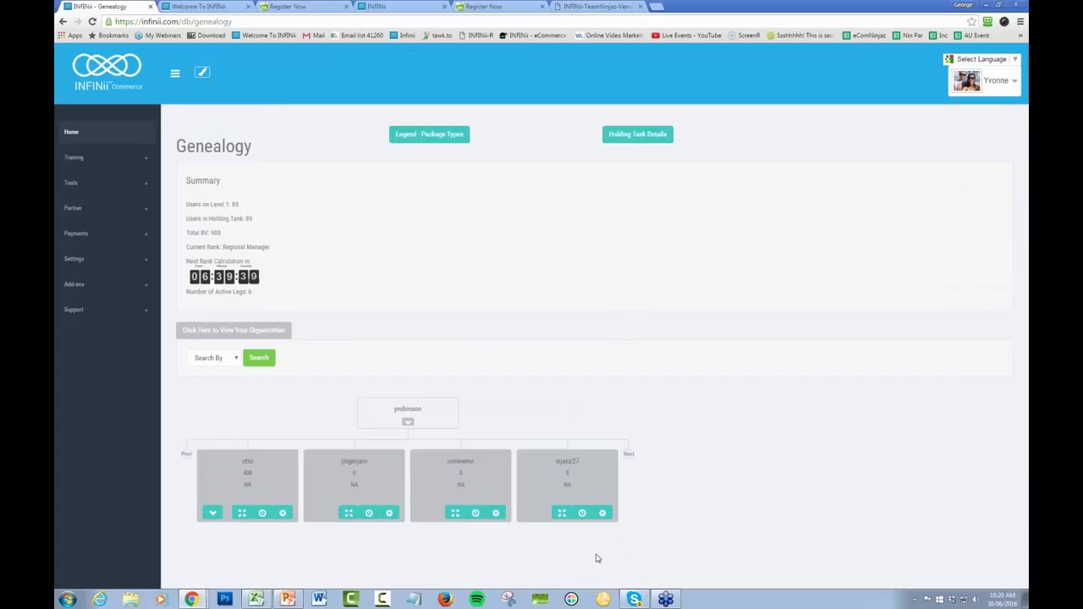
mouse_move(637, 601)
scroll(715, 557, down, 1)
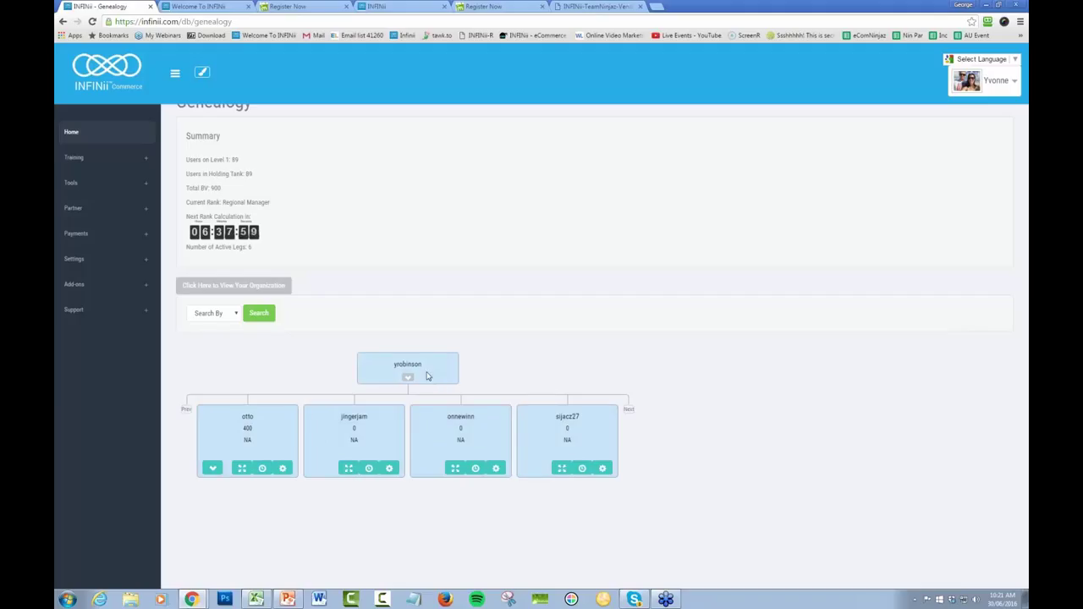
Show the first downline member's holding countdown (about 13 hours 36 minutes) and highlight it.
click(411, 377)
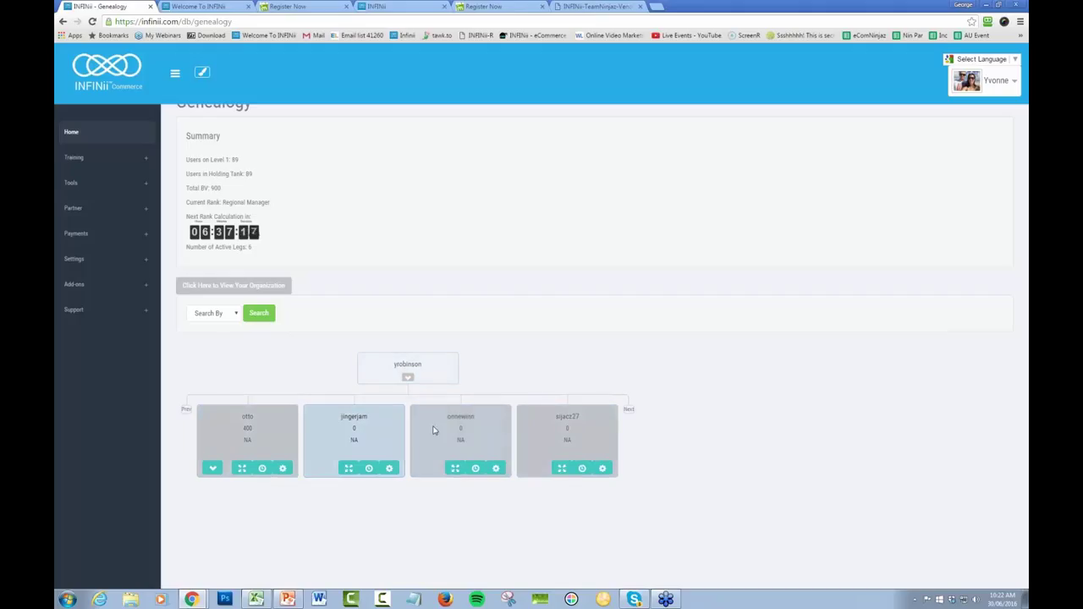
mouse_move(242, 421)
mouse_down()
mouse_move(256, 419)
mouse_move(256, 435)
mouse_up()
click(260, 439)
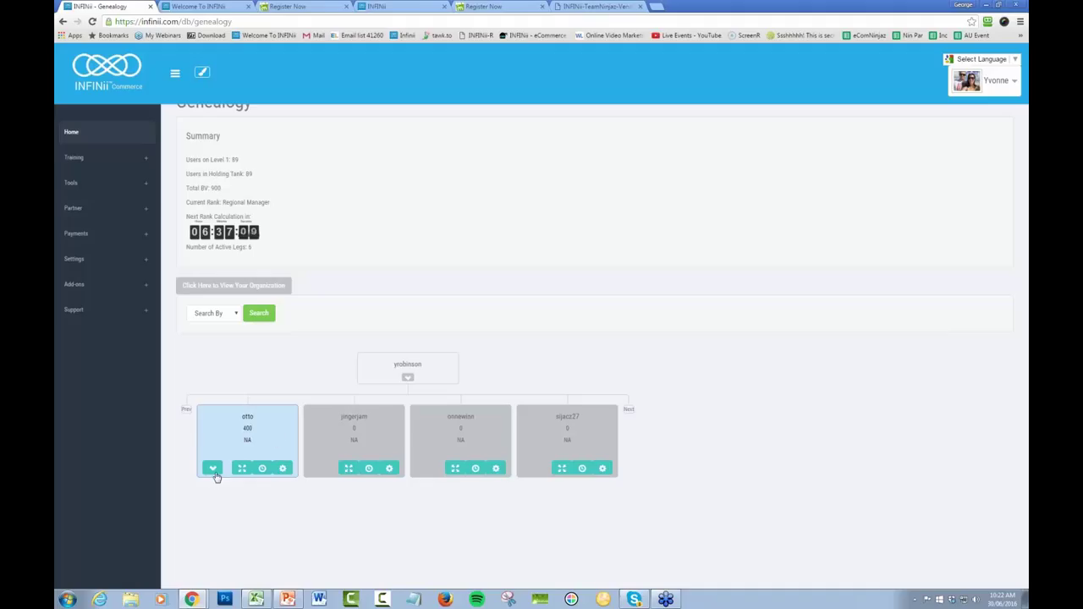
click(263, 471)
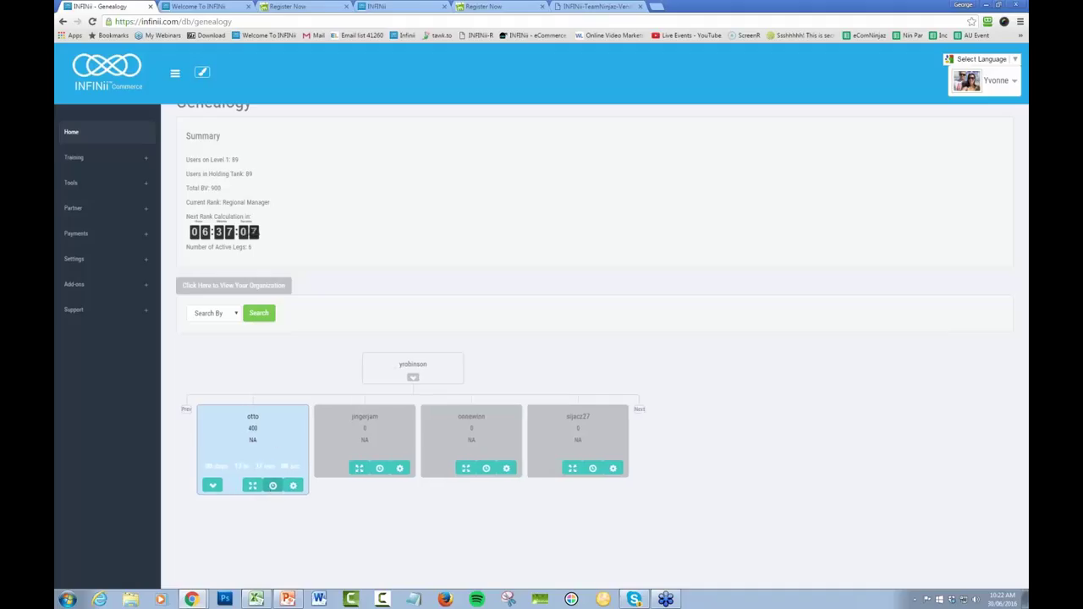
drag(204, 467, 279, 463)
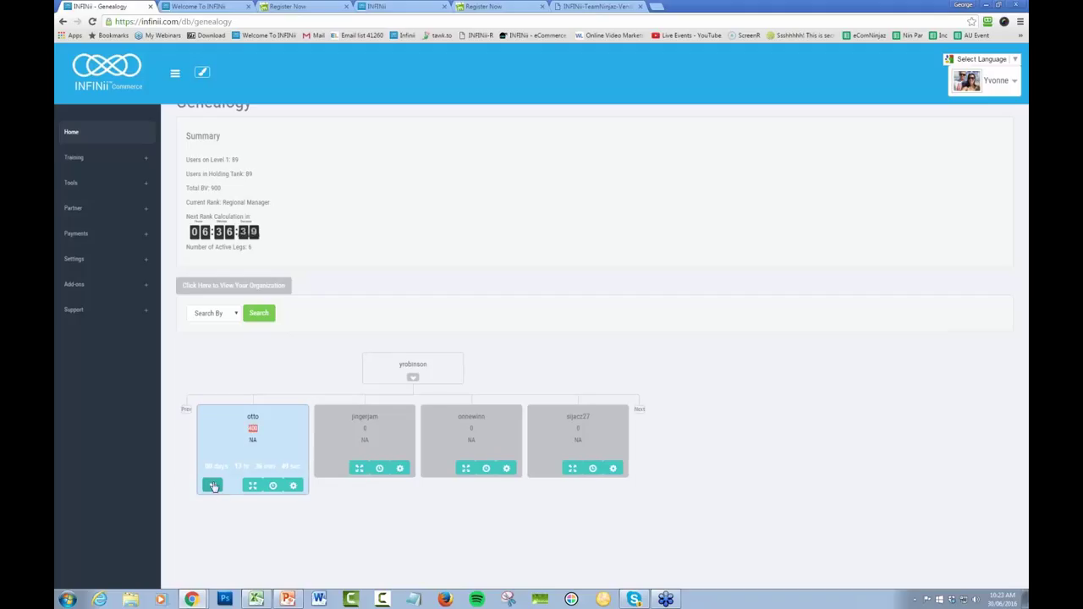
Expand the 400-BV member's downline to reveal four second-level member cards.
click(214, 487)
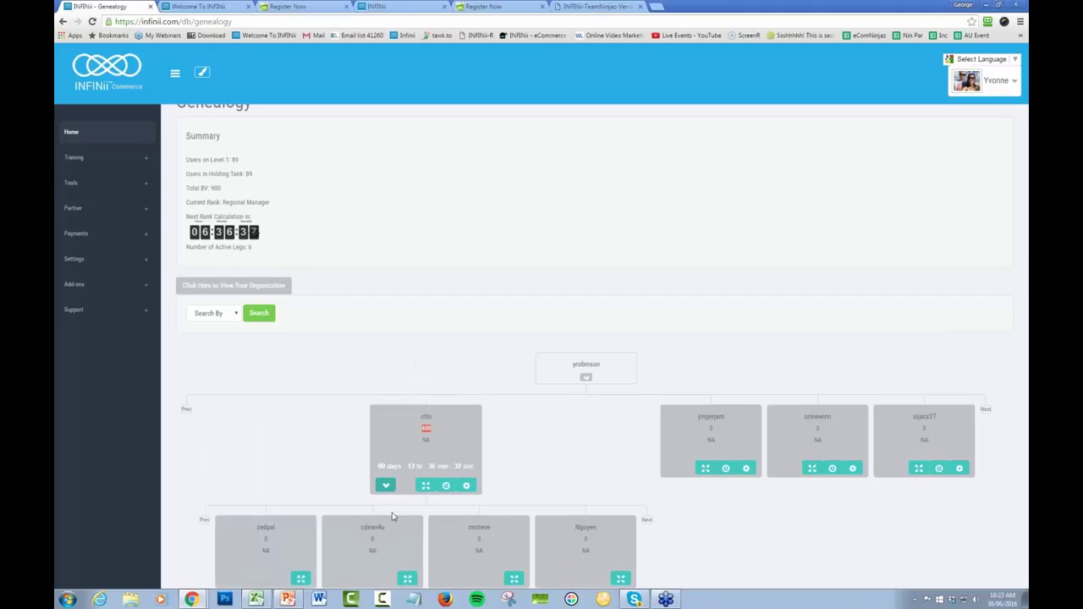
scroll(372, 507, down, 1)
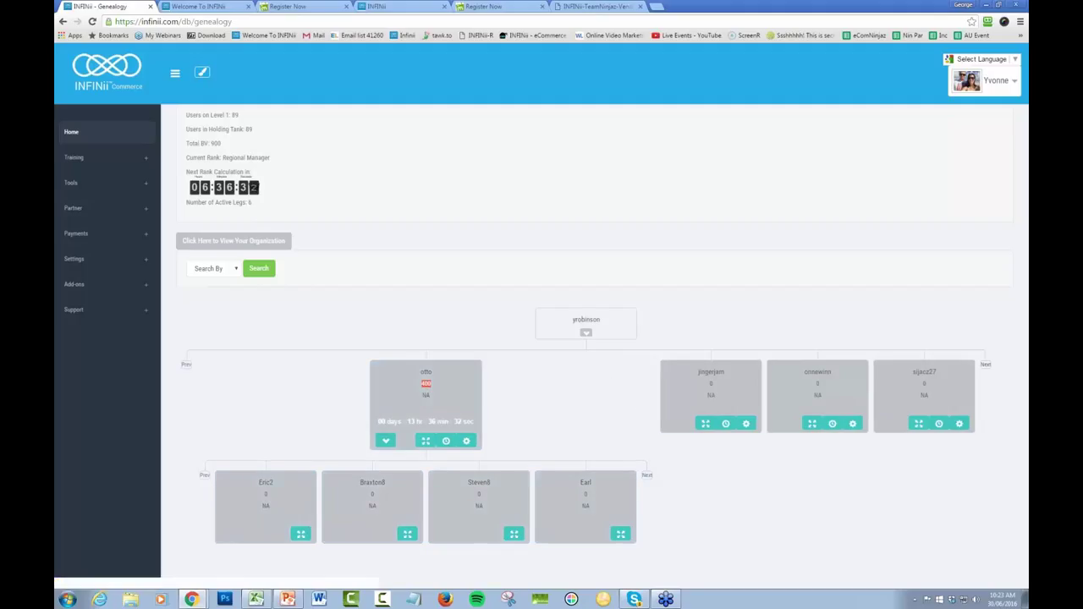
Collapse and re-expand the top member's downline, then page forward to the group with the Surge member.
click(584, 333)
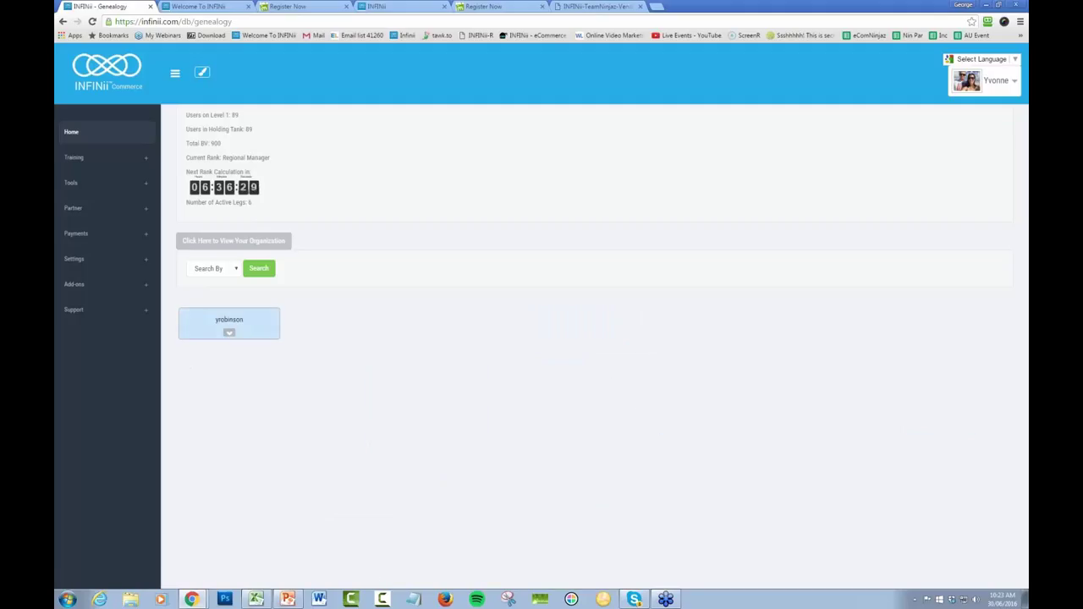
click(230, 337)
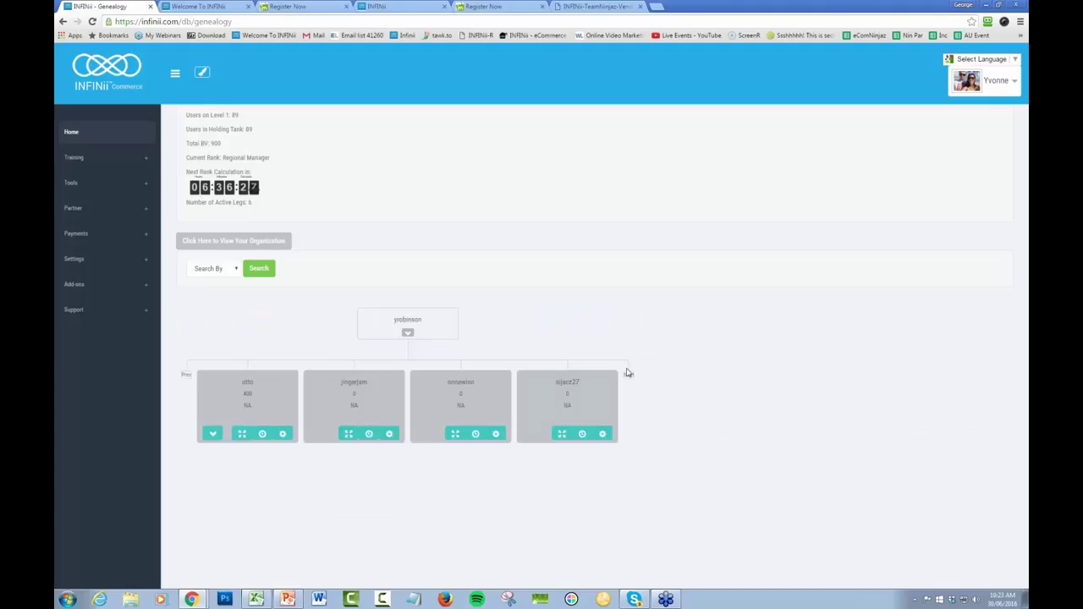
click(629, 374)
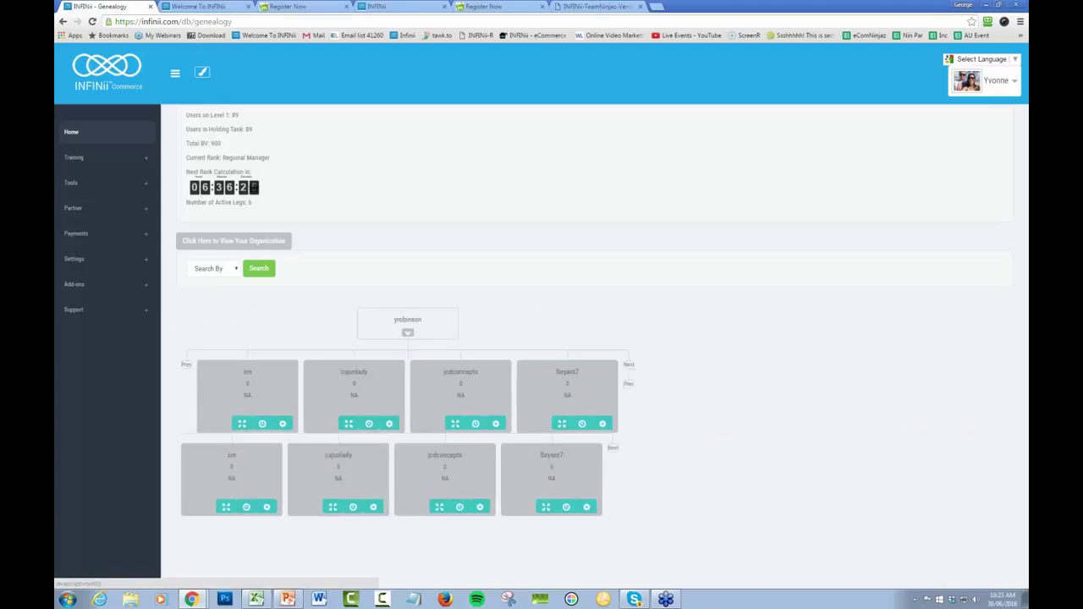
click(631, 369)
click(629, 365)
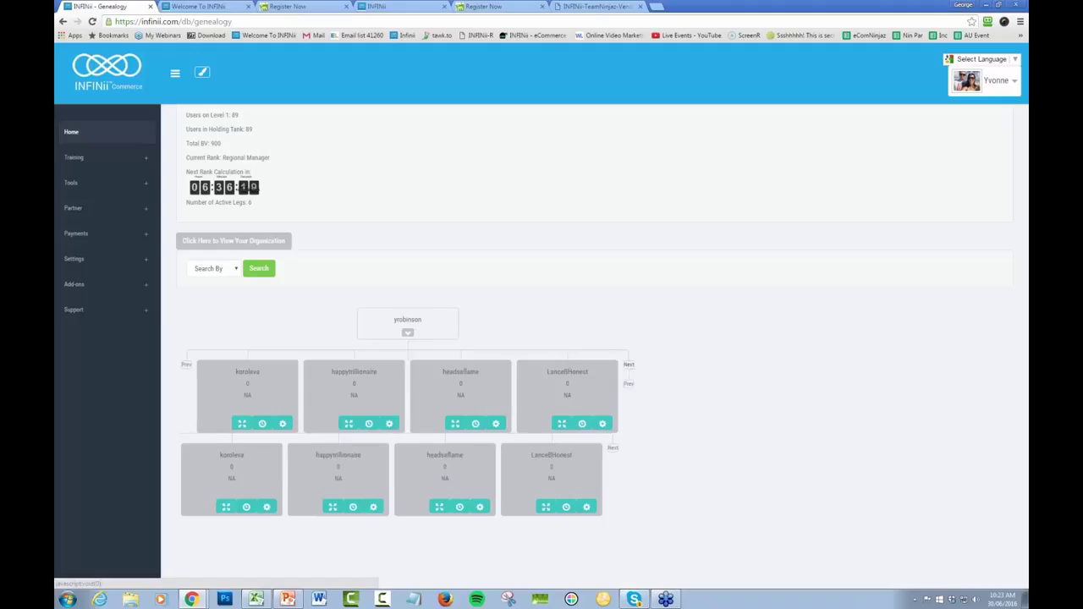
click(631, 370)
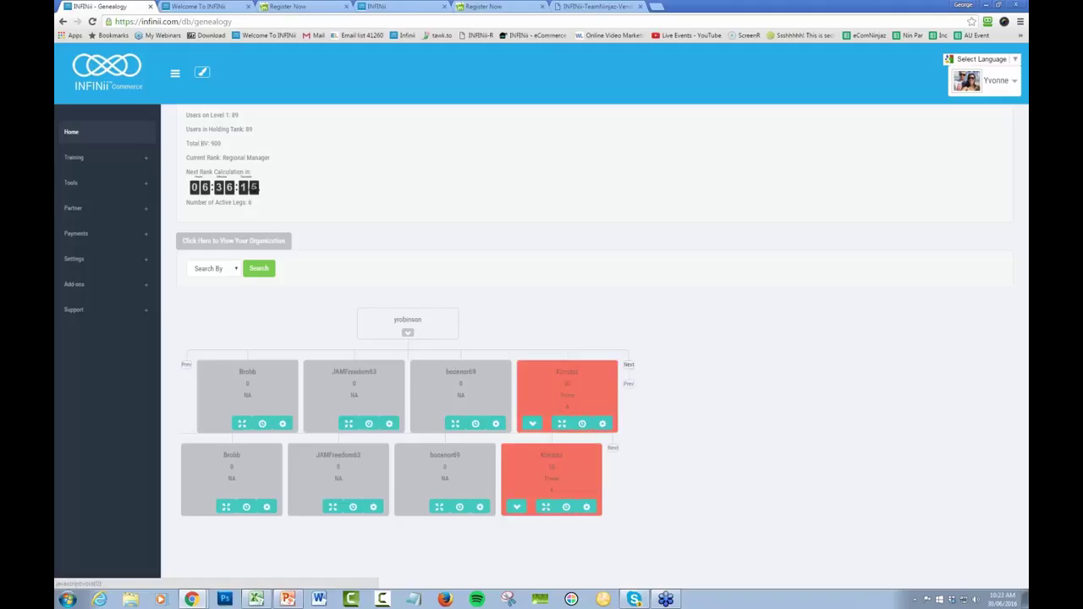
click(629, 365)
click(629, 365)
click(629, 365)
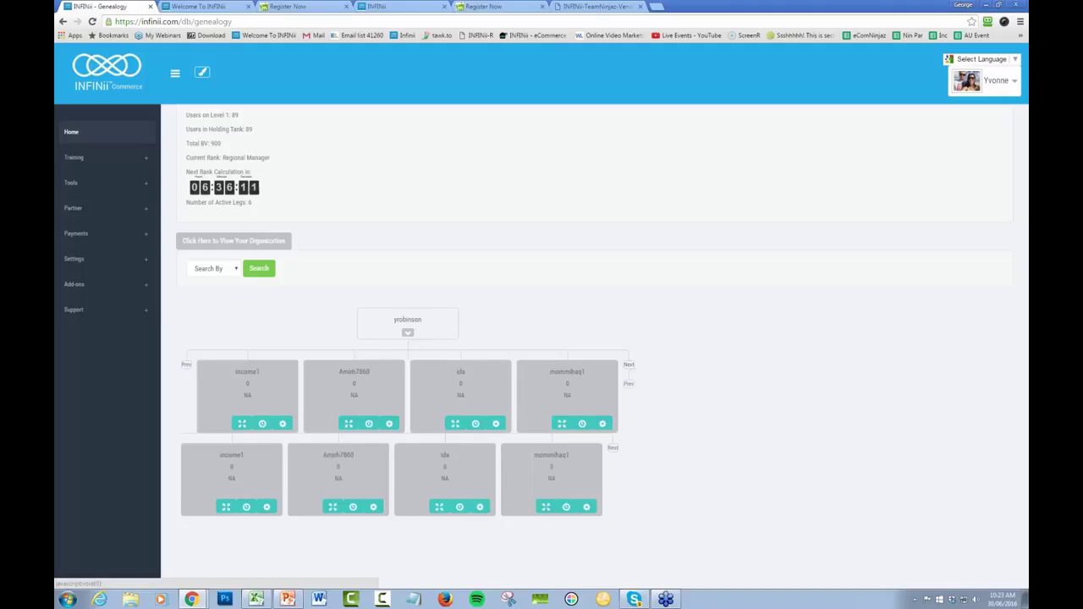
click(629, 365)
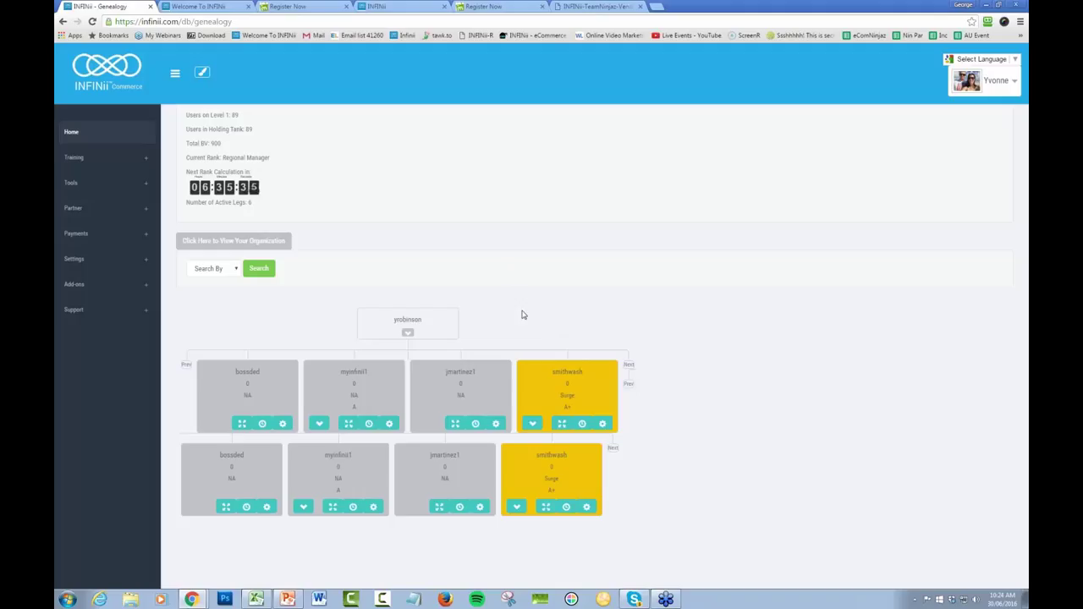
Collapse the genealogy tree to only the top account and reload the Genealogy page.
click(592, 382)
click(407, 332)
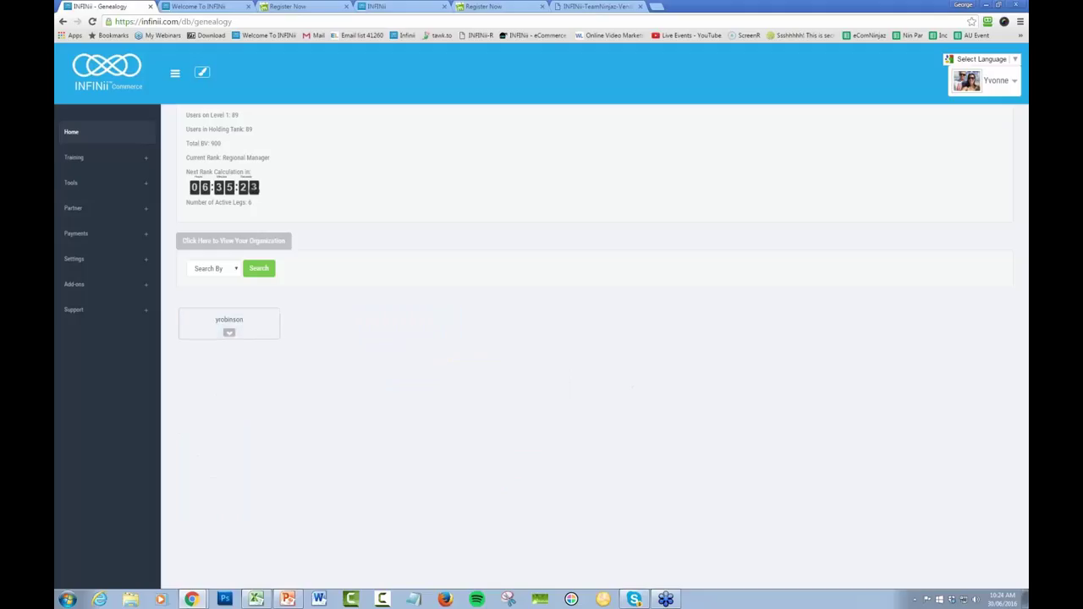
click(92, 22)
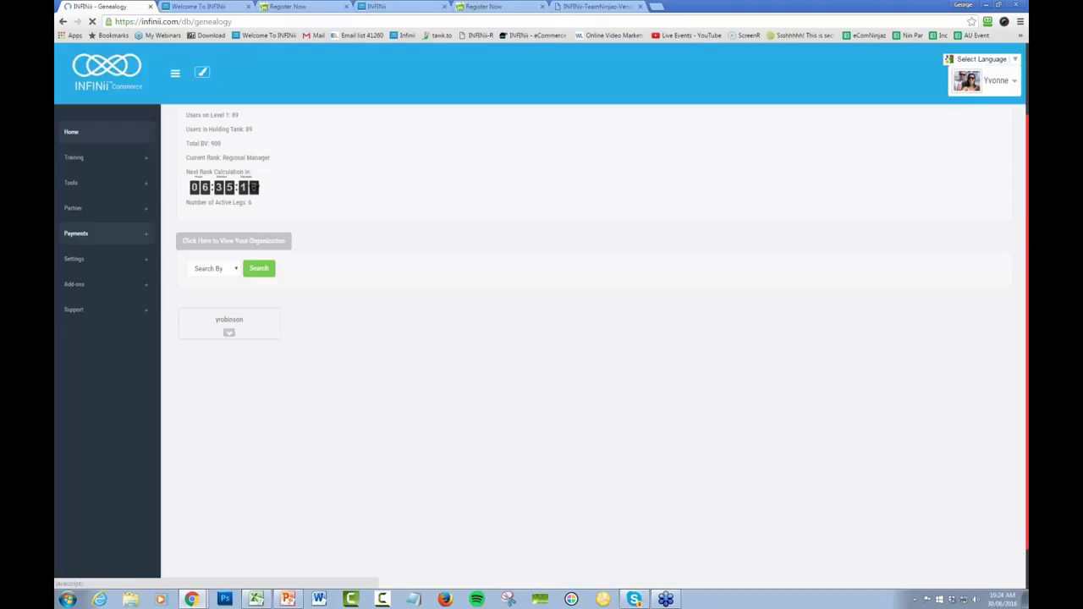
Open the Commissions report from the side menu and show the JumpStart report.
click(72, 184)
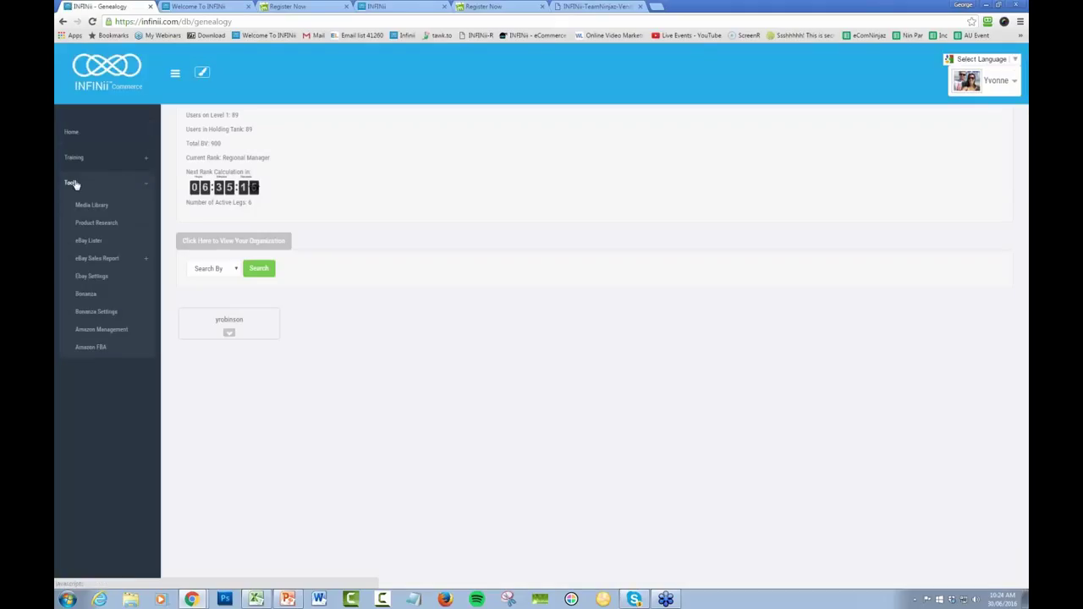
click(77, 233)
click(75, 211)
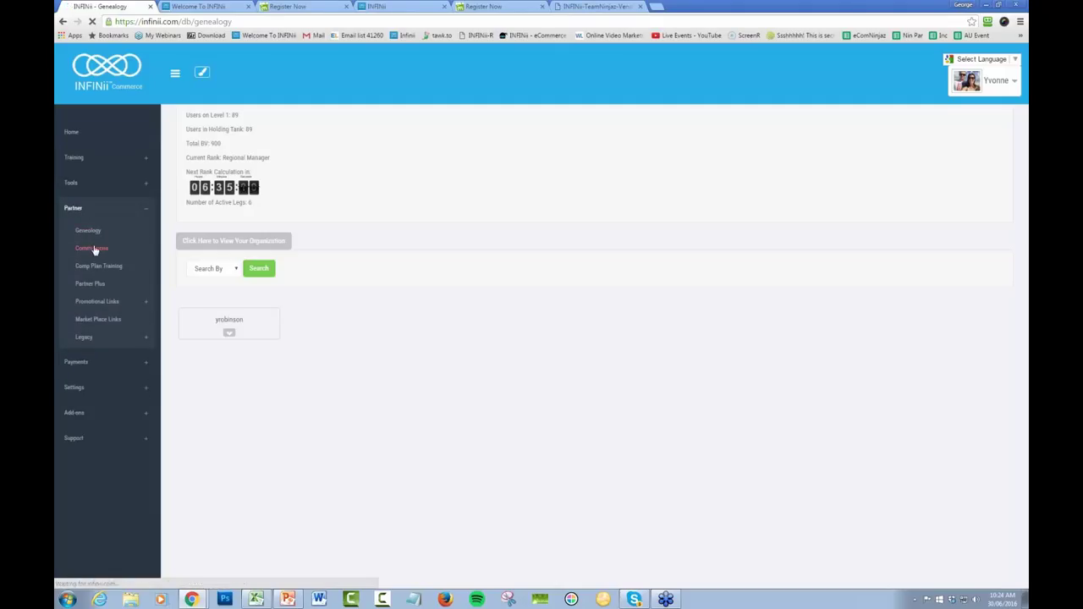
click(94, 249)
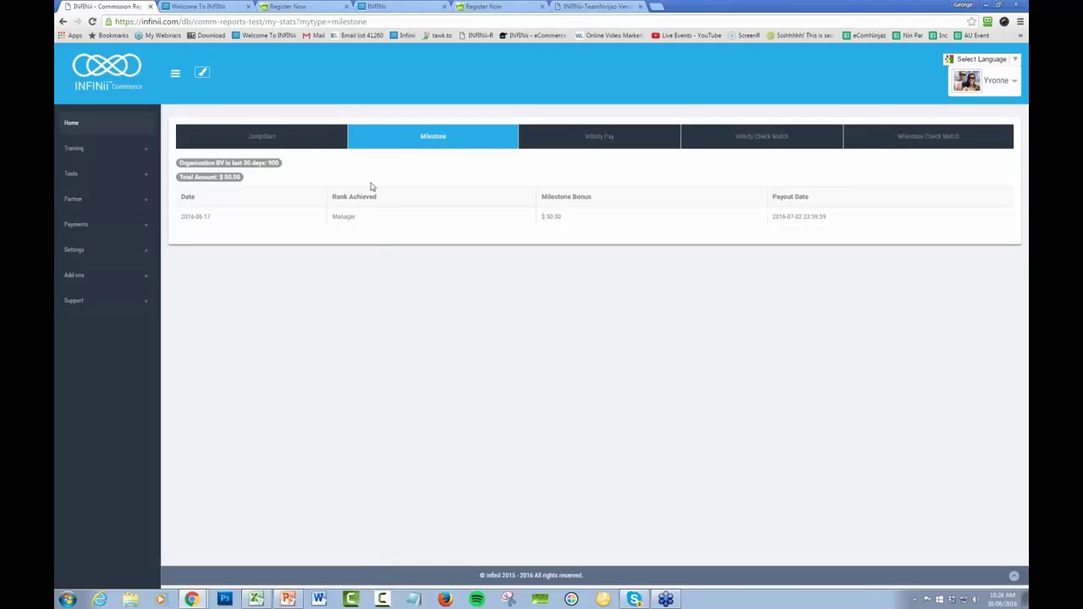
click(283, 144)
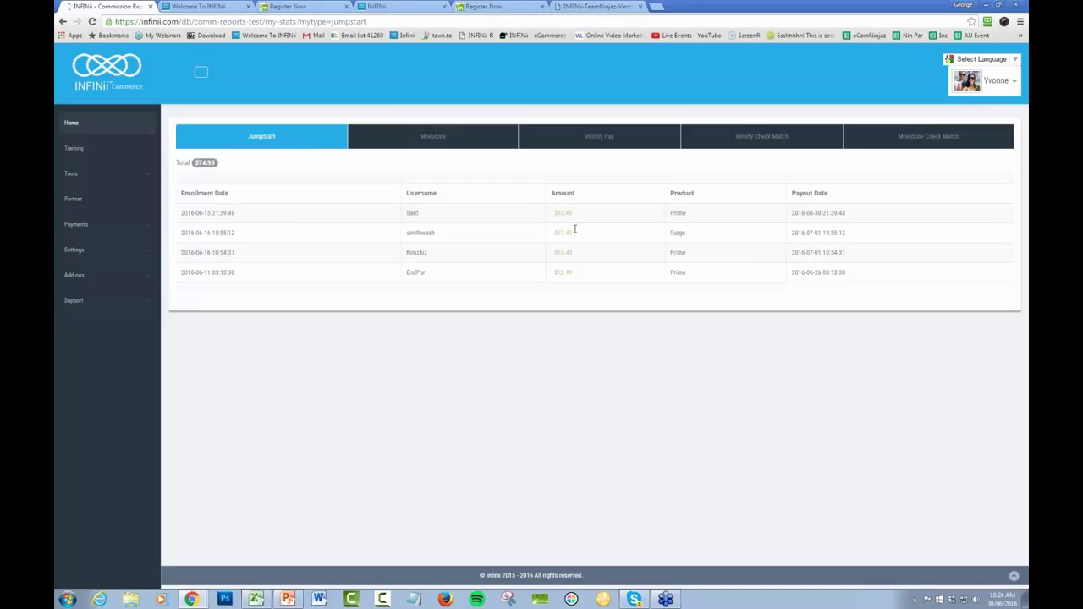
Highlight the JumpStart bonus amounts, enrollment dates, payout time and Payout Date heading.
drag(575, 228, 586, 275)
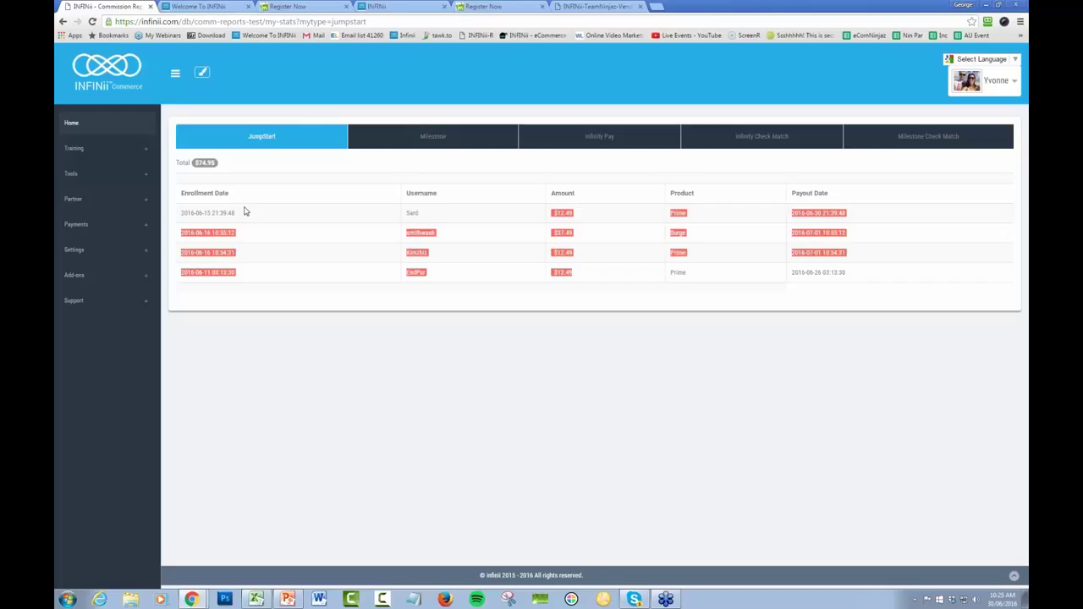
drag(221, 214, 237, 267)
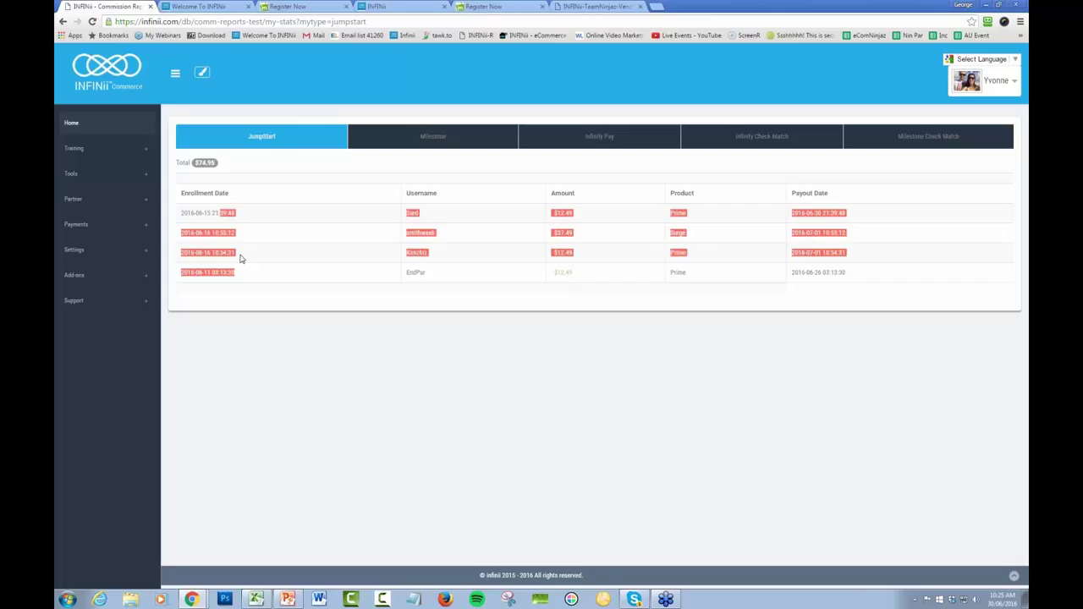
click(252, 237)
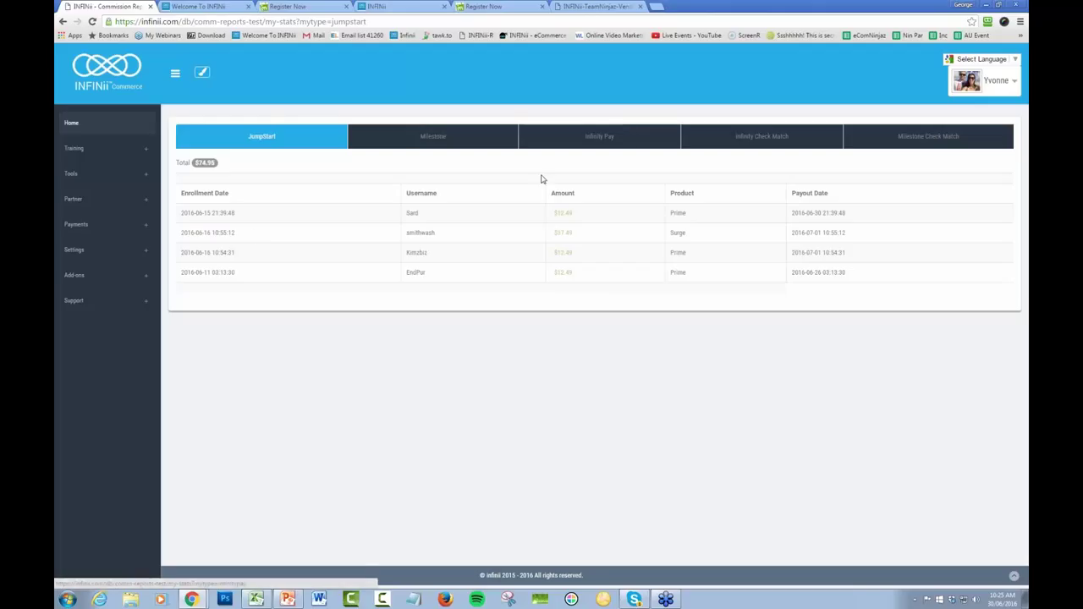
drag(824, 213, 853, 219)
click(817, 216)
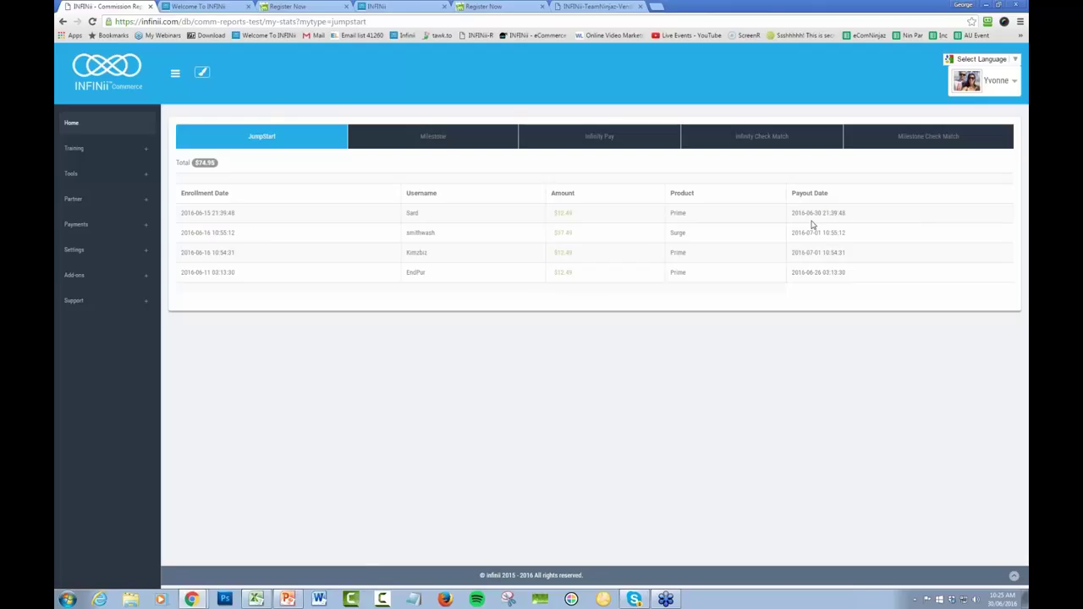
drag(800, 194, 823, 206)
Point out the Manager rank and 900 BV on the Milestone report, then view Infinity Pay ($20.00).
click(445, 145)
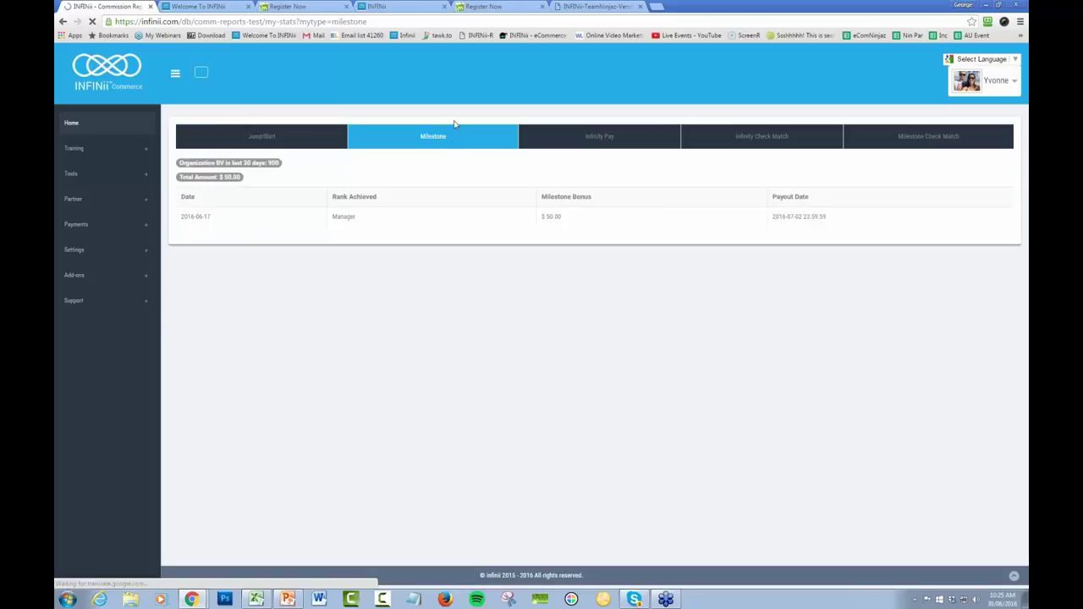
double_click(354, 216)
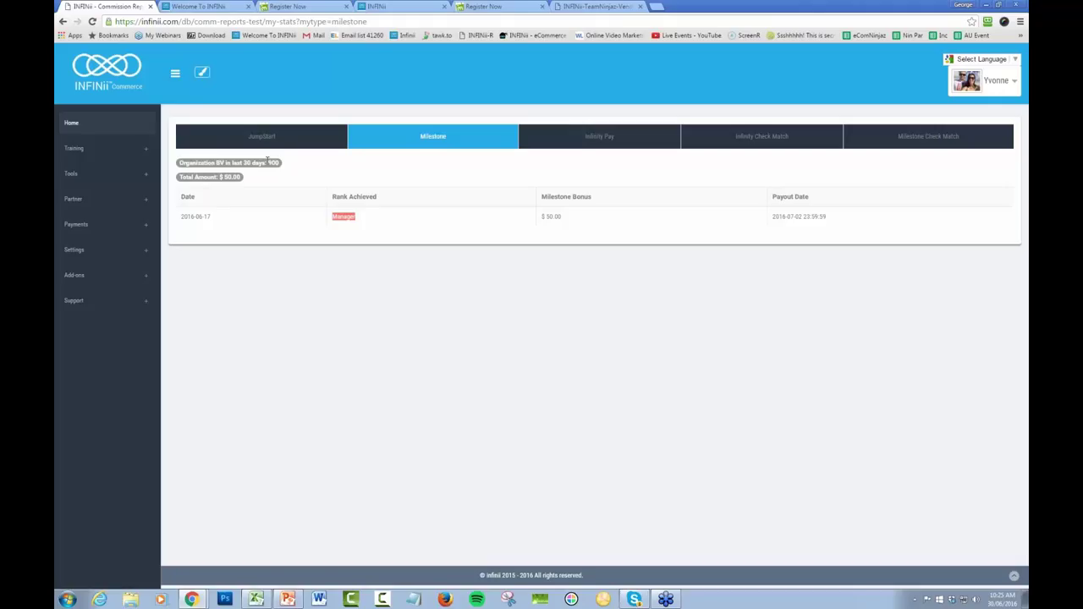
drag(269, 165, 279, 166)
click(275, 161)
click(611, 140)
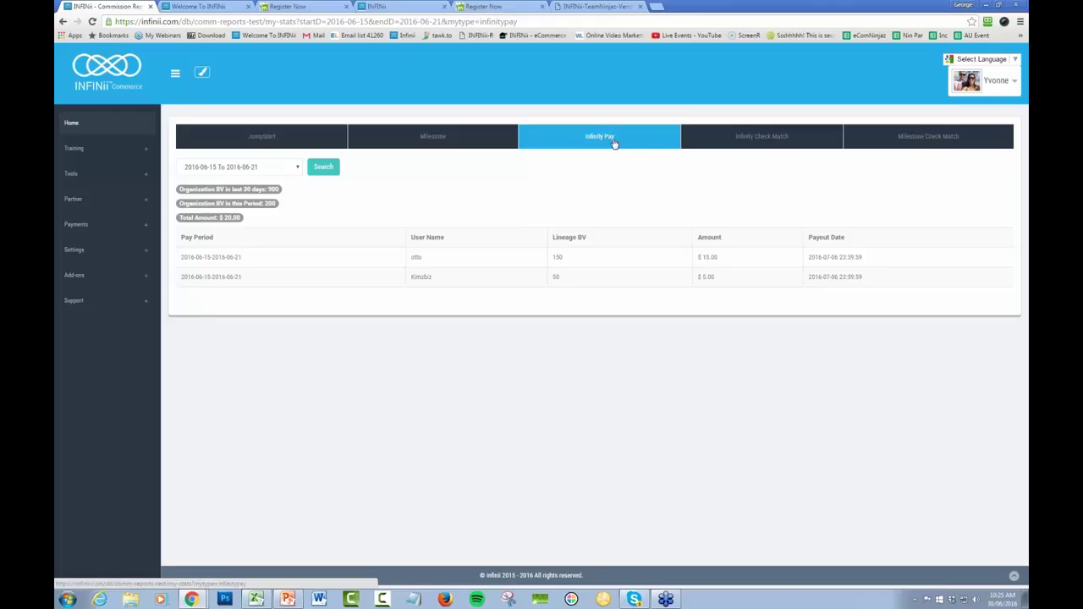
View the Infinity Check Match report, then the Milestone Check Match report totalling $0.00.
click(761, 137)
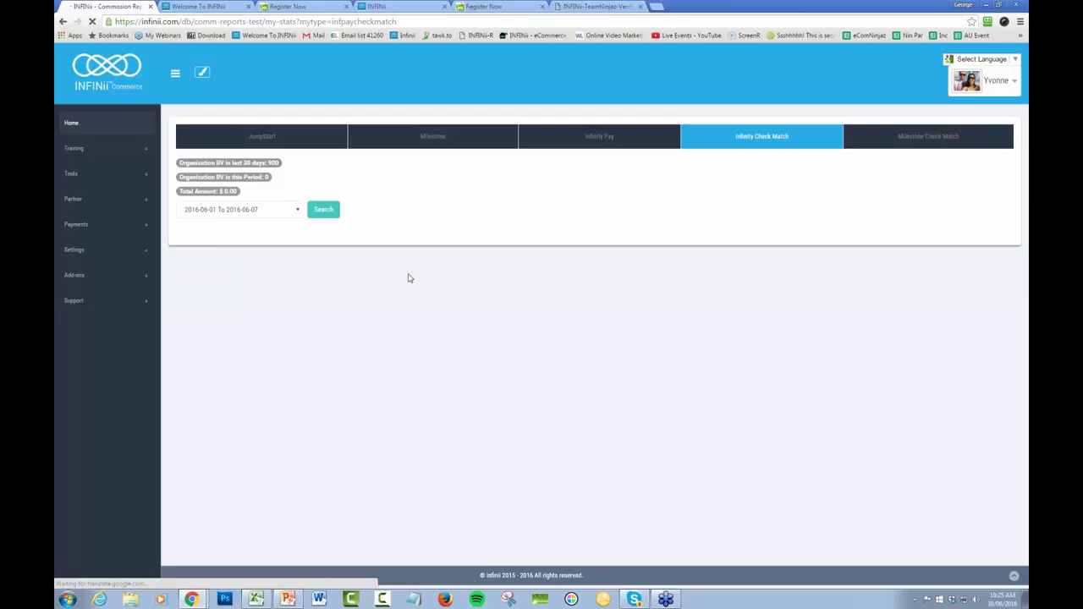
click(937, 141)
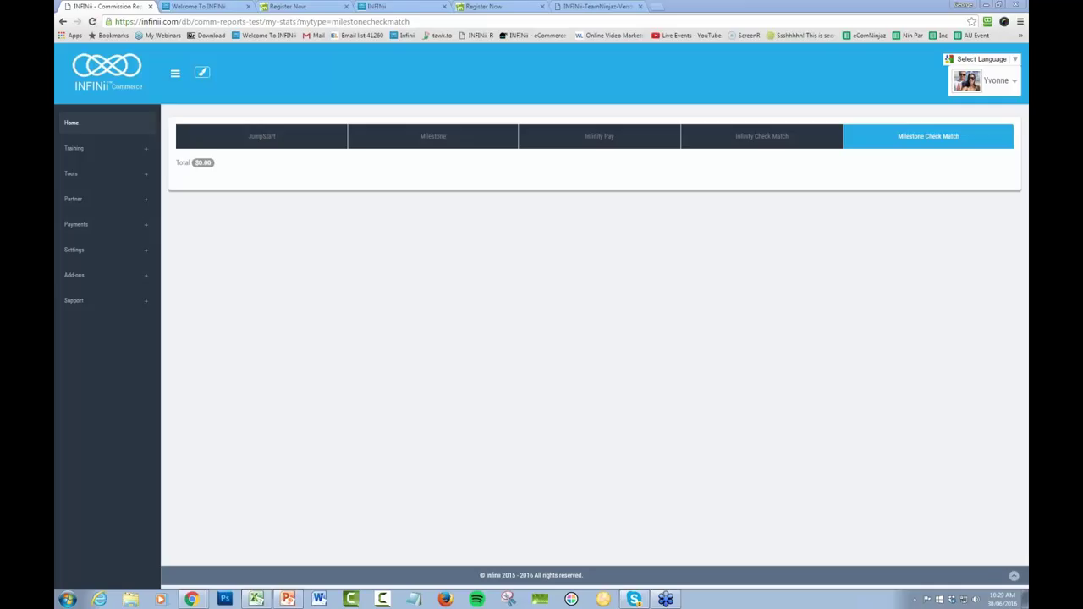
Restore down the browser window to reveal the TeamNinjaz Updates slide.
click(290, 275)
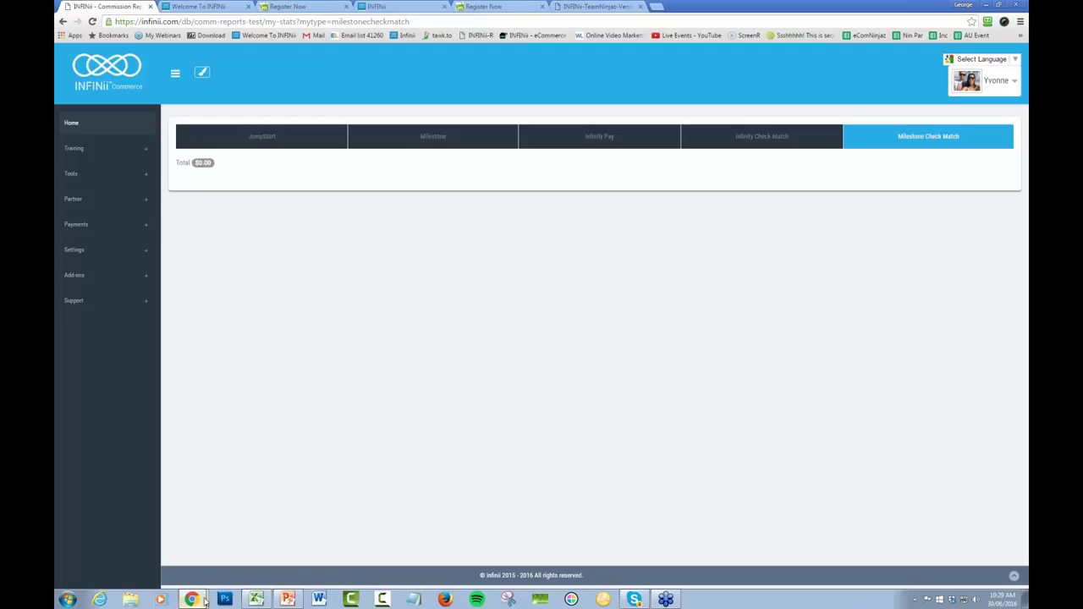
double_click(681, 8)
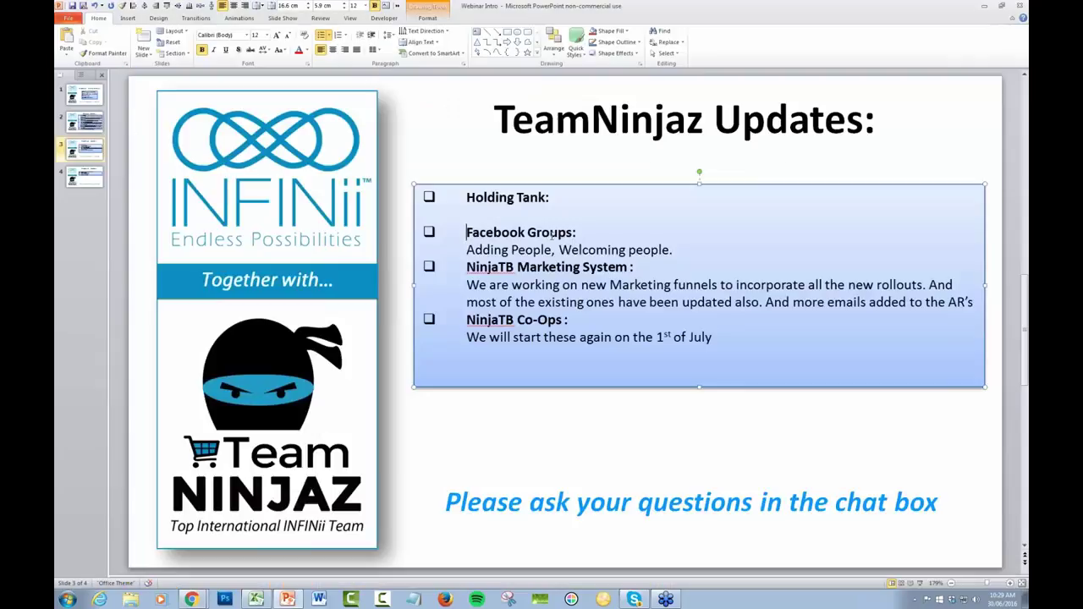
Bring the Milestone Check Match report back to the front and maximize the browser.
click(526, 233)
click(192, 599)
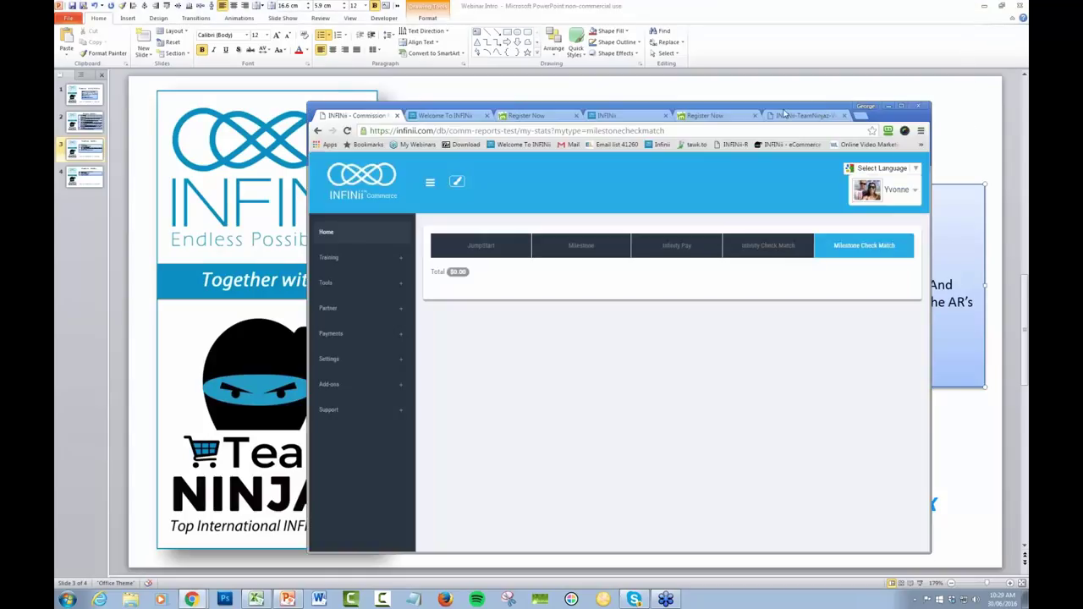
click(902, 107)
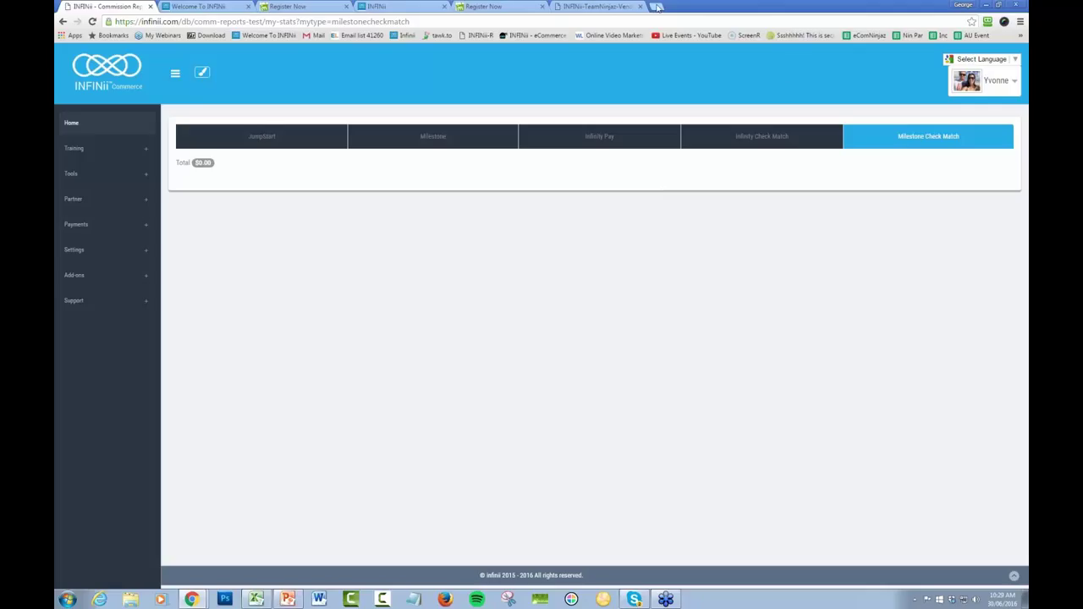
Switch to the Facebook group window, close both chat conversations, and open the Joined menu.
key(alt+Tab)
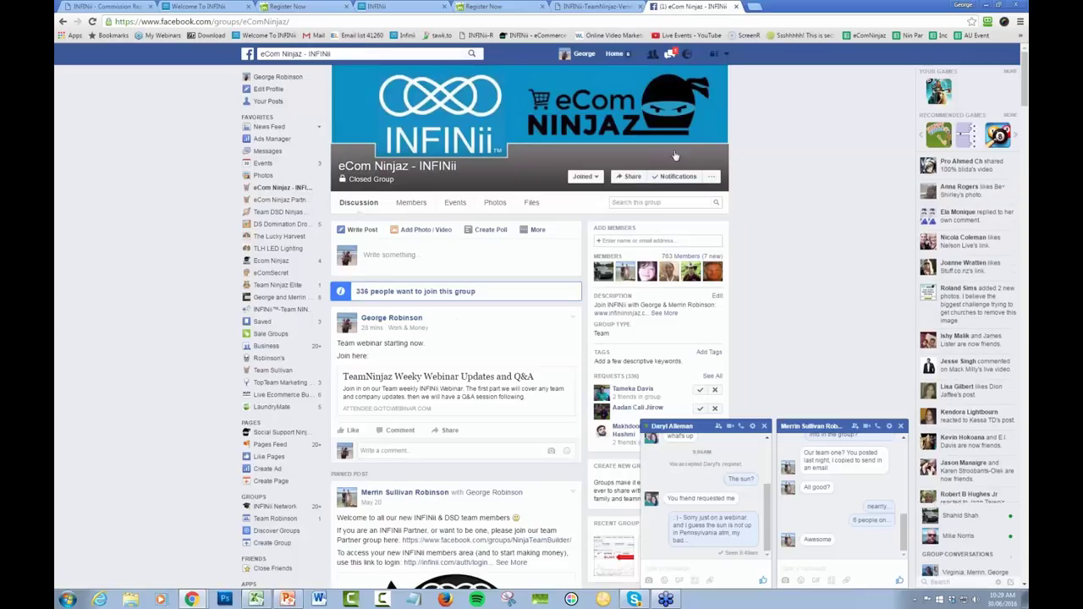
key(Escape)
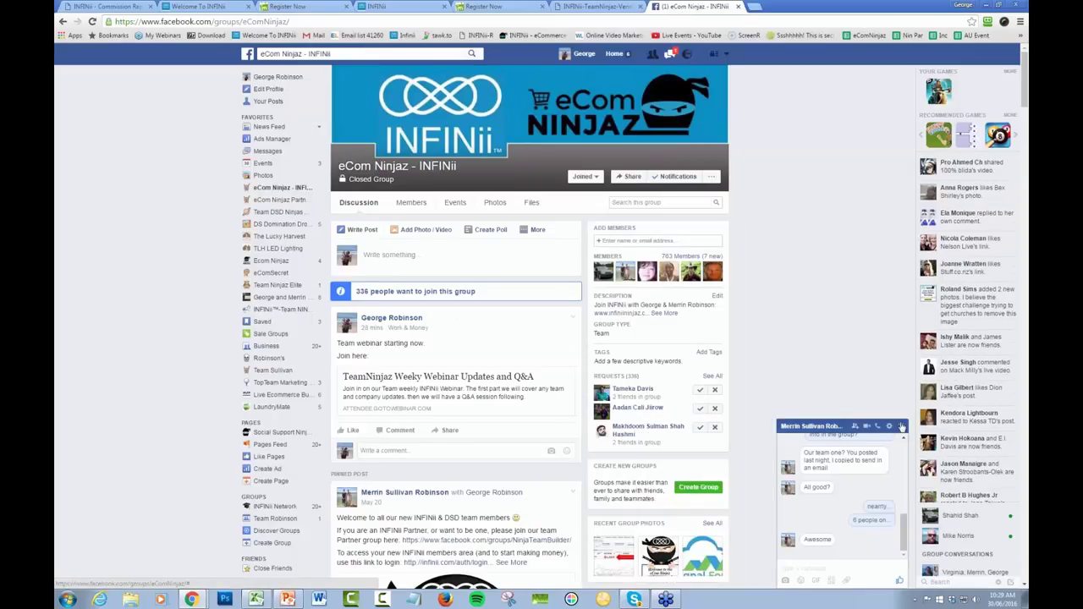
key(Escape)
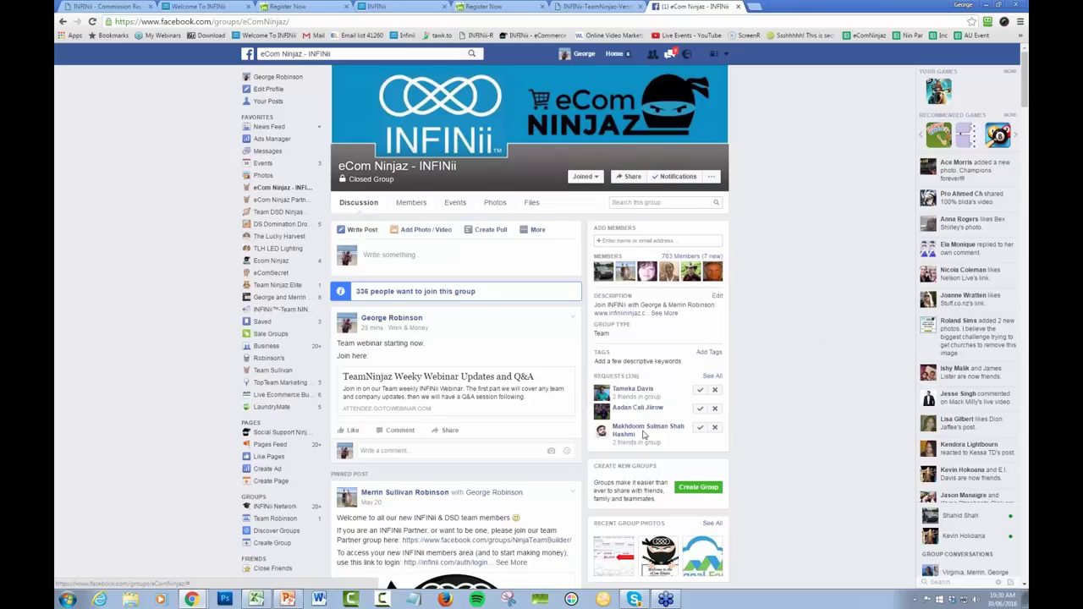
click(582, 178)
scroll(785, 370, down, 3)
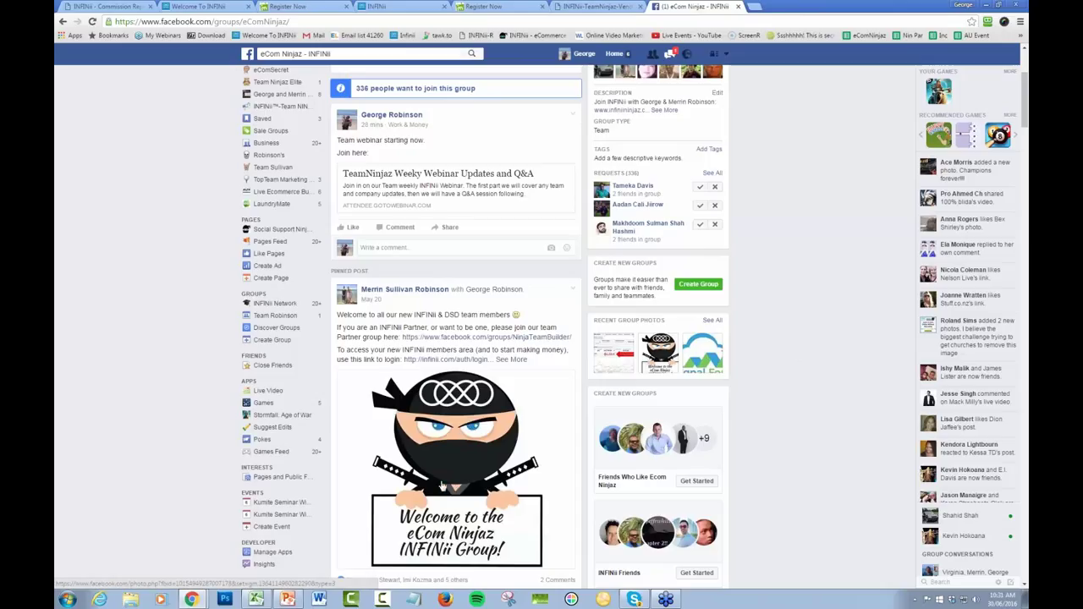
scroll(463, 489, down, 1)
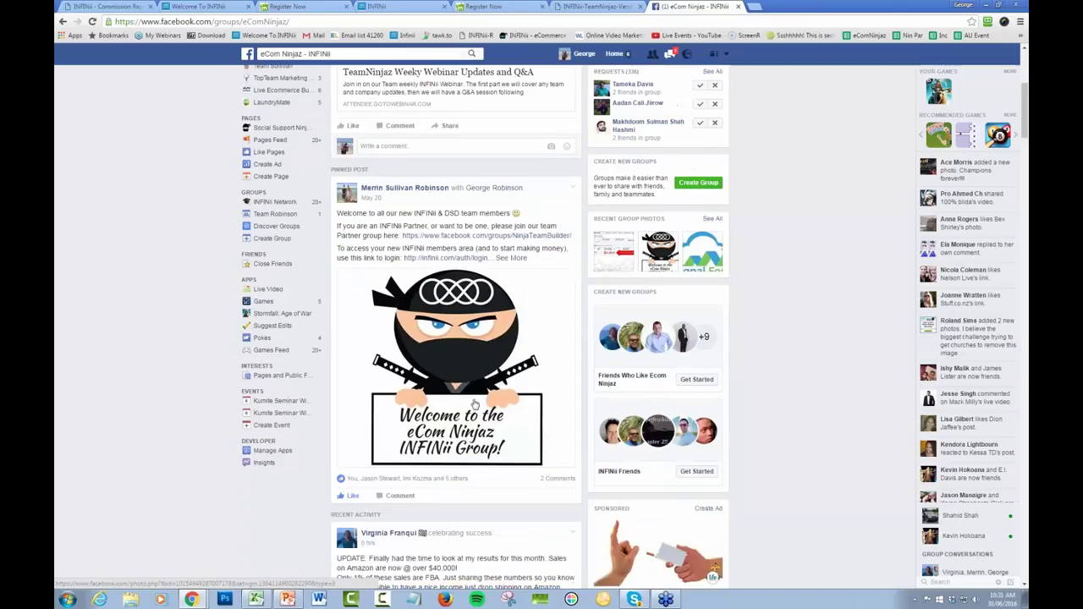
scroll(466, 380, down, 1)
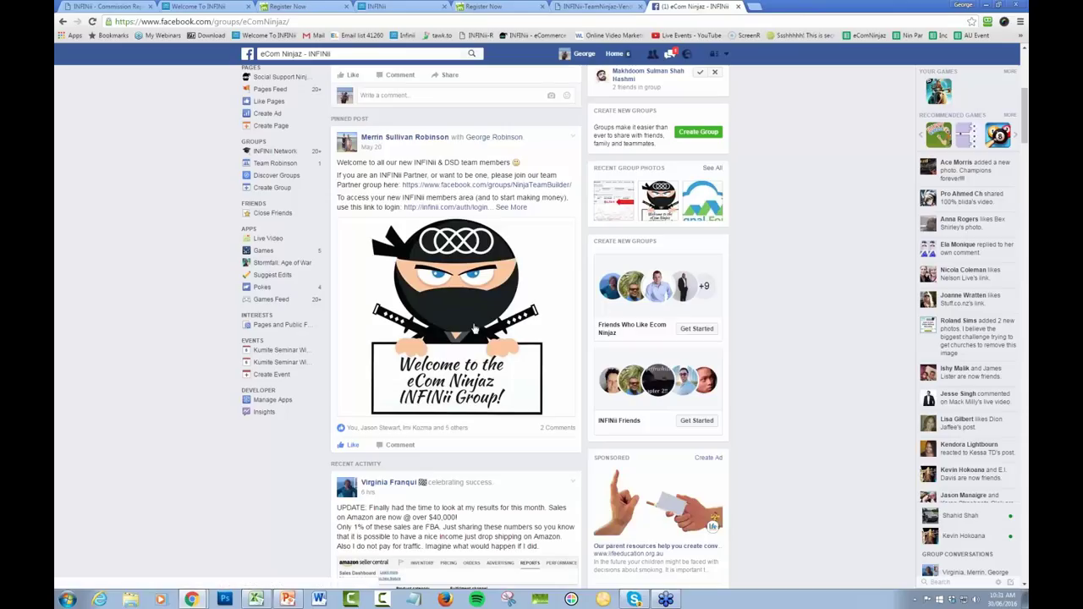
scroll(759, 390, up, 1)
scroll(759, 389, up, 2)
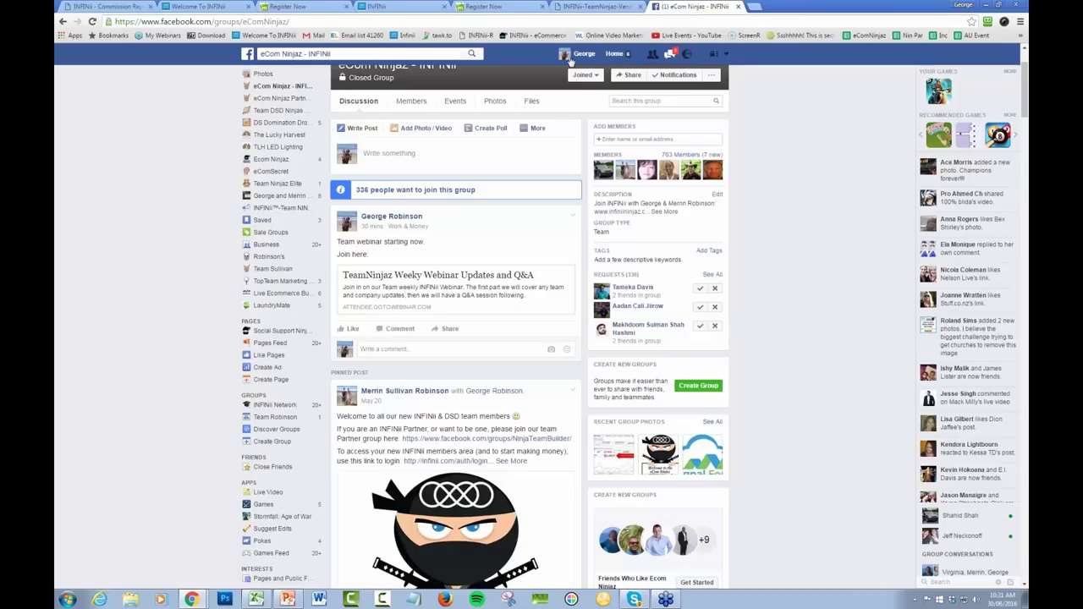
Scroll the sidebar up and open the eCom Ninjaz Partners group (107 members).
scroll(323, 97, up, 1)
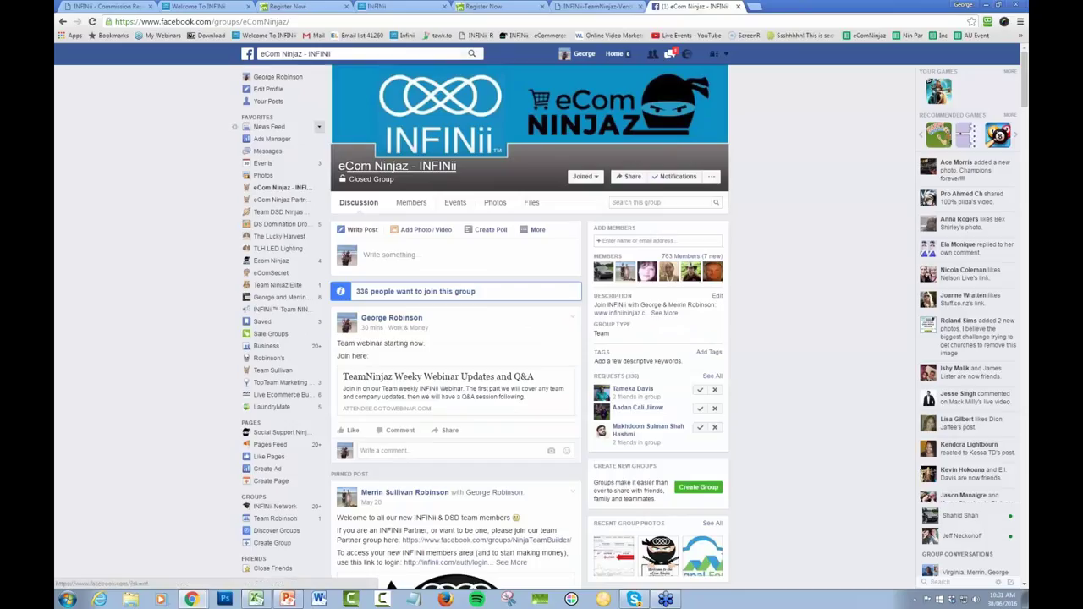
click(305, 199)
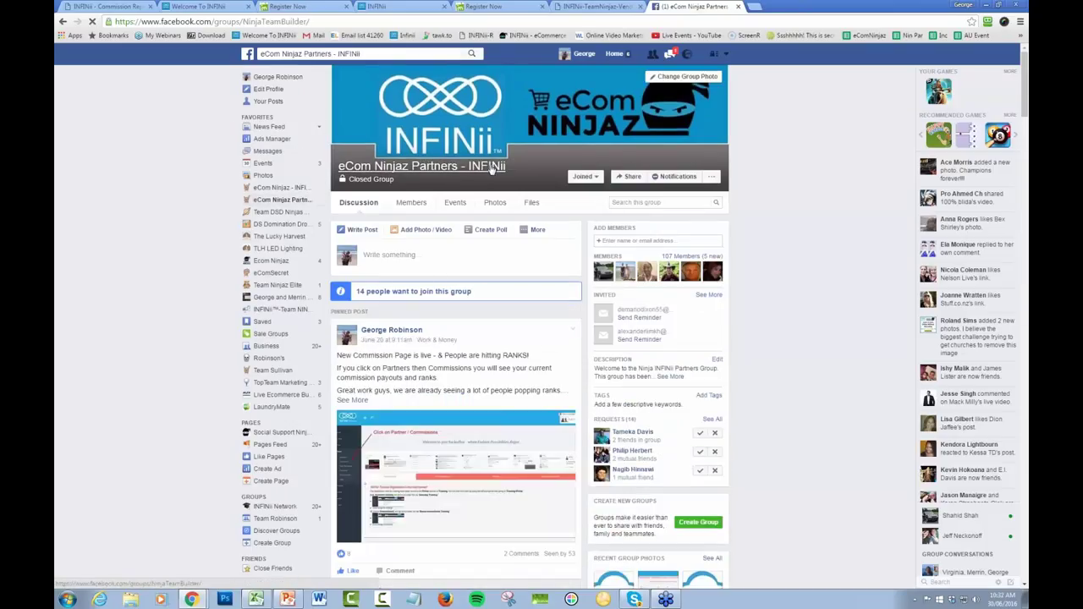
Look through the group's extra post types and its recently added members.
click(537, 229)
click(578, 248)
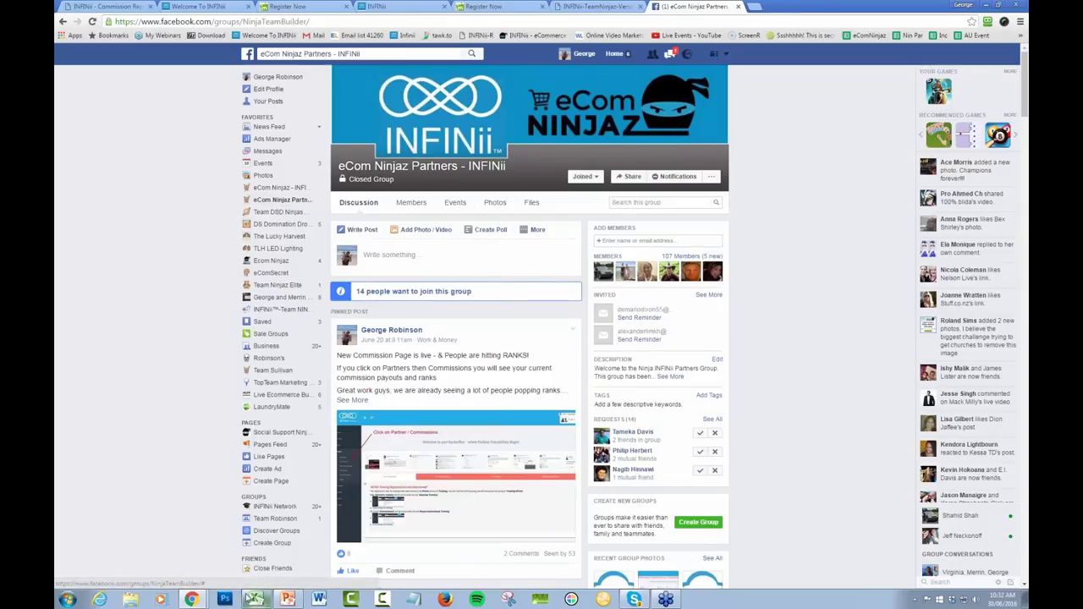
click(711, 256)
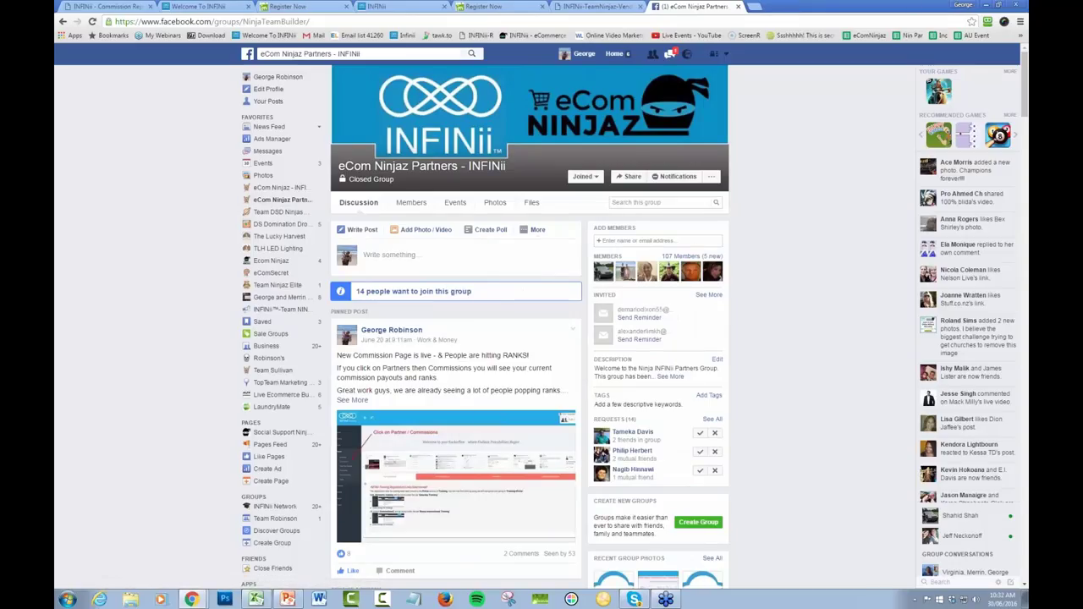
Place the cursor after the Facebook Groups line on the slide, then maximize the FREE Blueprint page in Chrome.
key(alt+Tab)
click(526, 232)
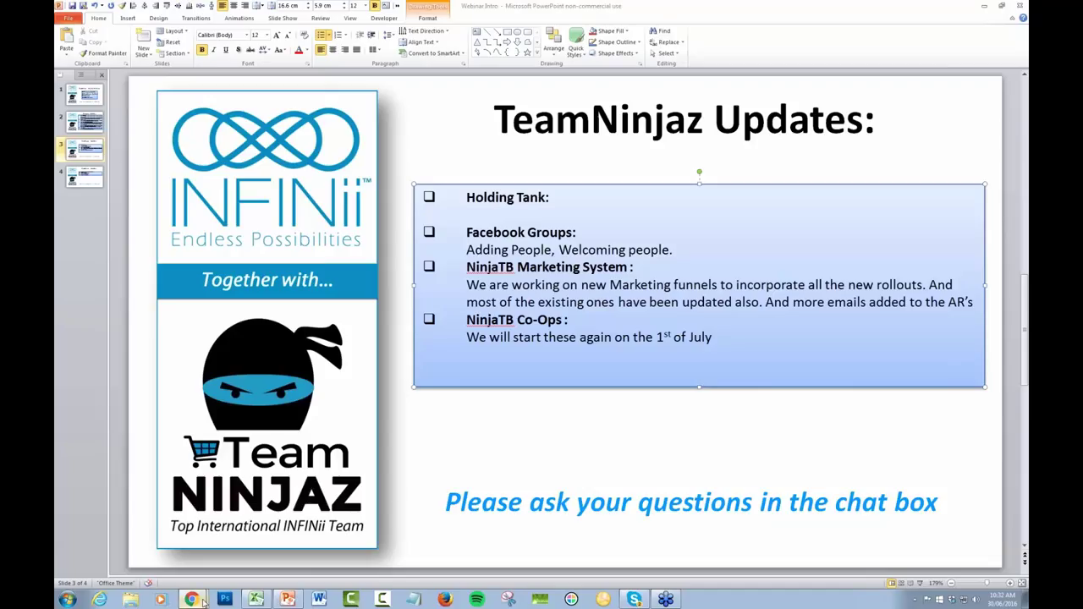
mouse_move(204, 595)
key(alt+Tab)
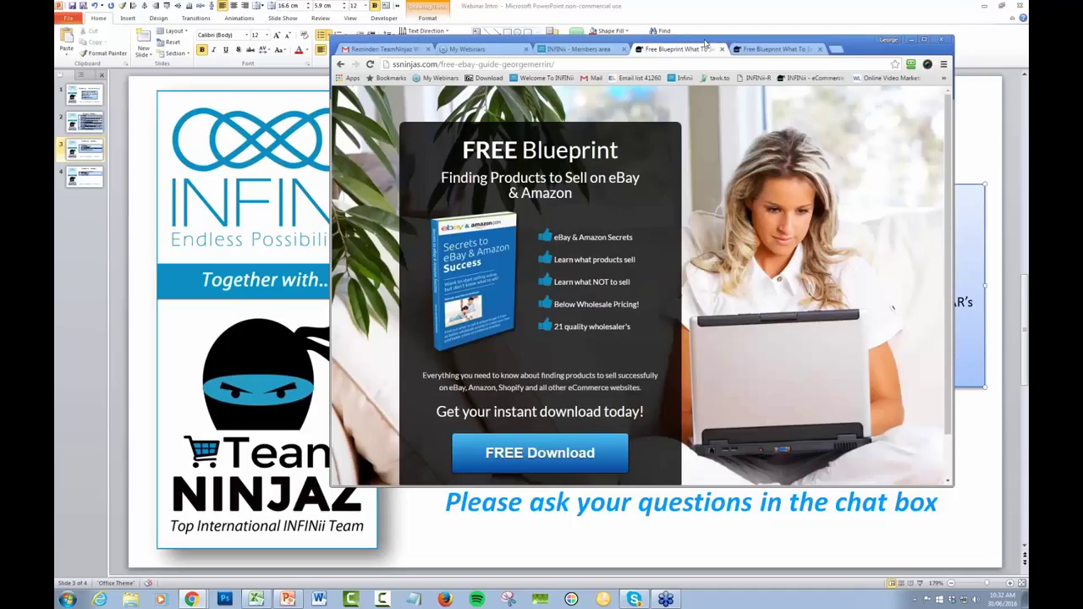
double_click(706, 42)
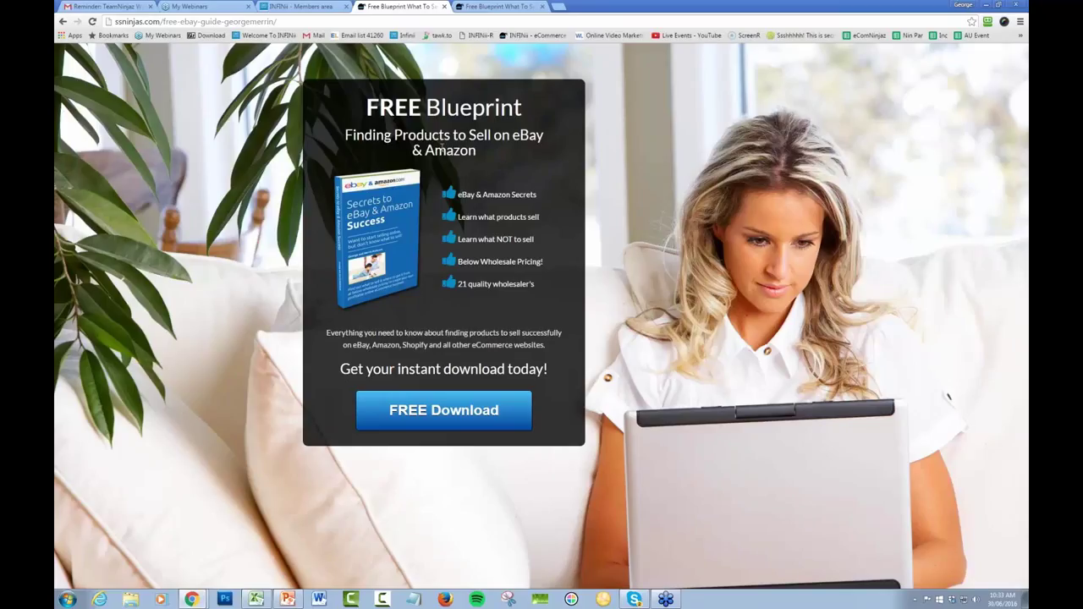
Highlight the guide's five benefit bullets, then bring up the FREE Download signup form.
drag(458, 194, 505, 284)
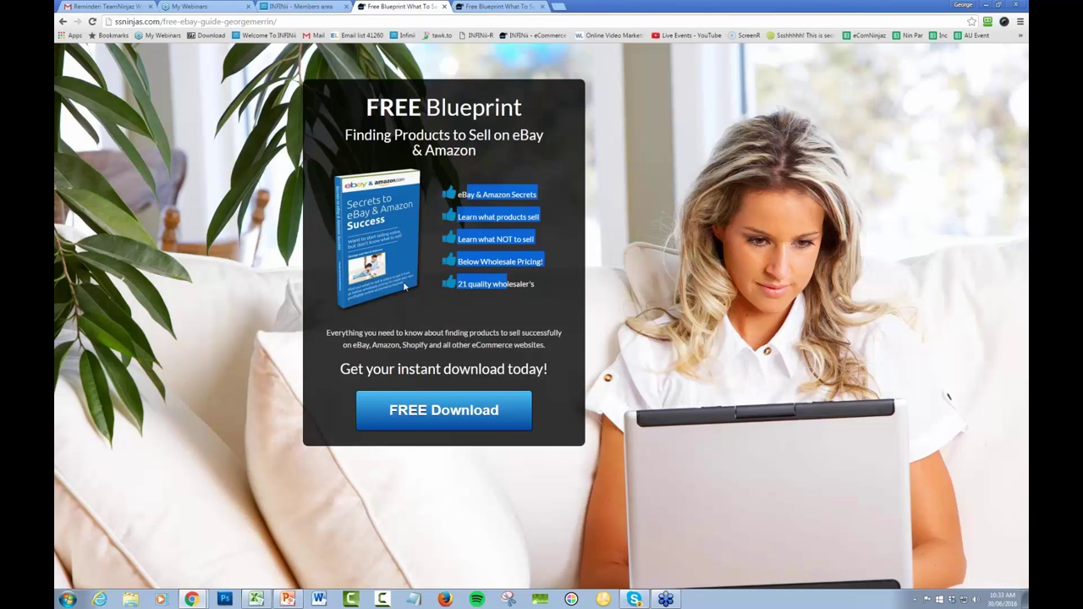
click(449, 412)
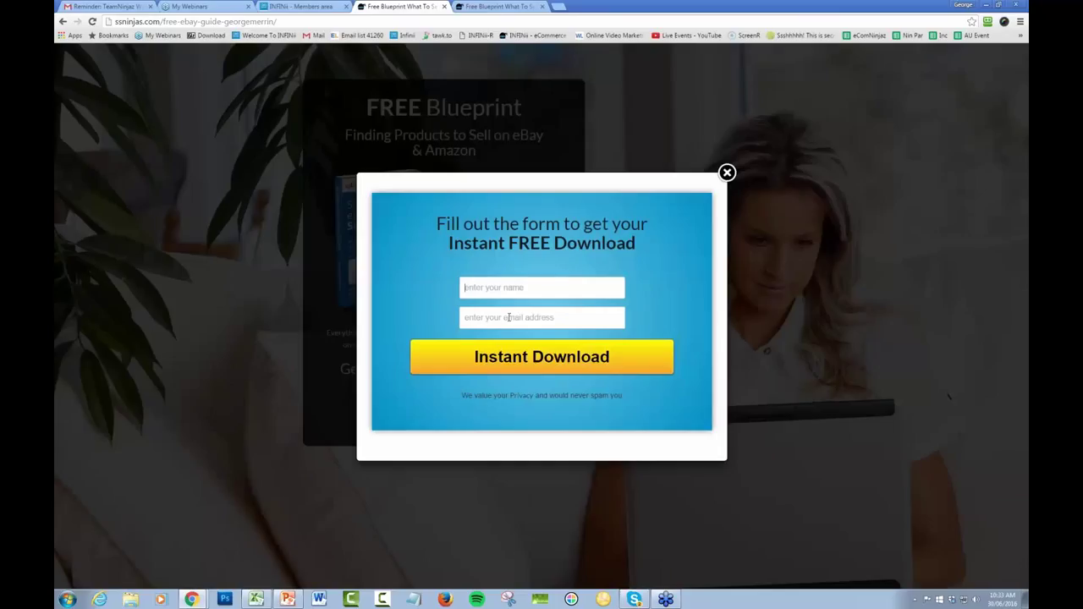
Focus the signup form's email field, then switch to the thank-you download tab.
click(511, 317)
click(500, 7)
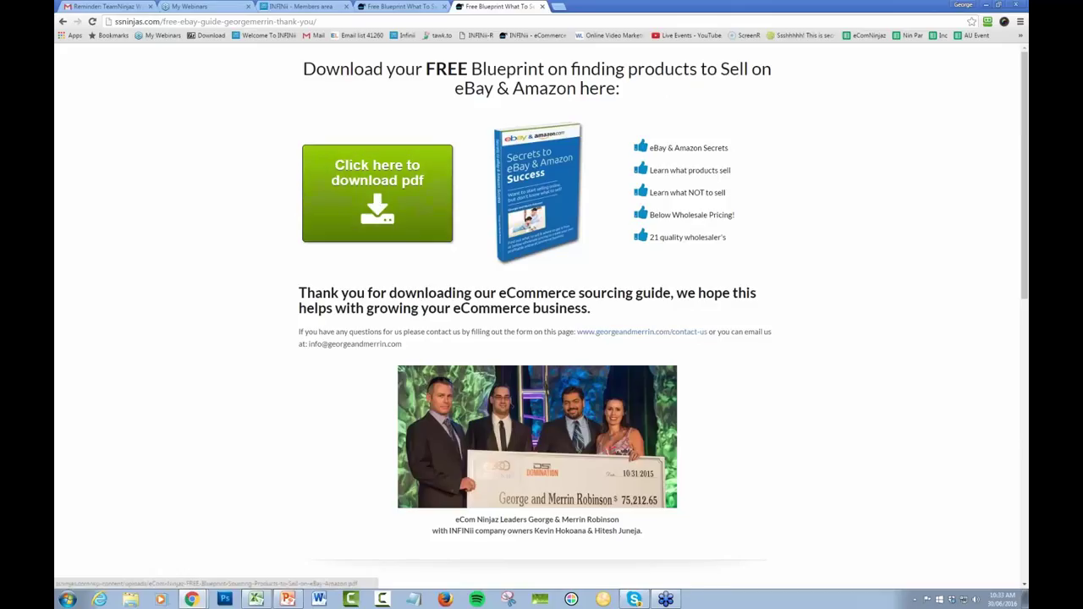
Highlight the 'Thank you for downloading' paragraph and scroll through the thank-you page.
drag(323, 293, 610, 308)
drag(687, 301, 722, 307)
scroll(801, 341, down, 3)
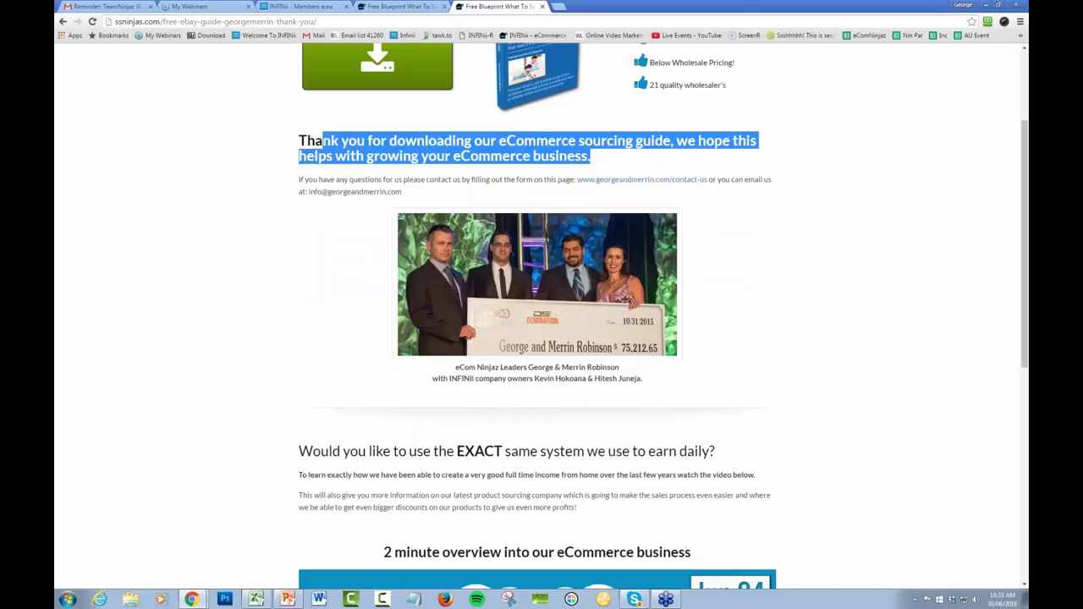
scroll(537, 293, down, 1)
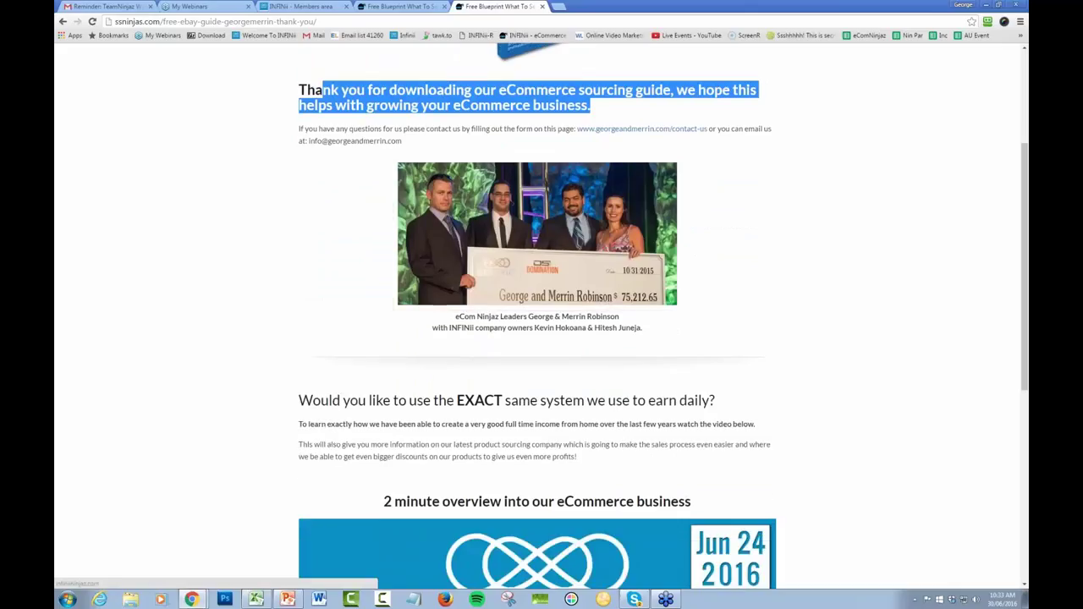
scroll(452, 357, down, 1)
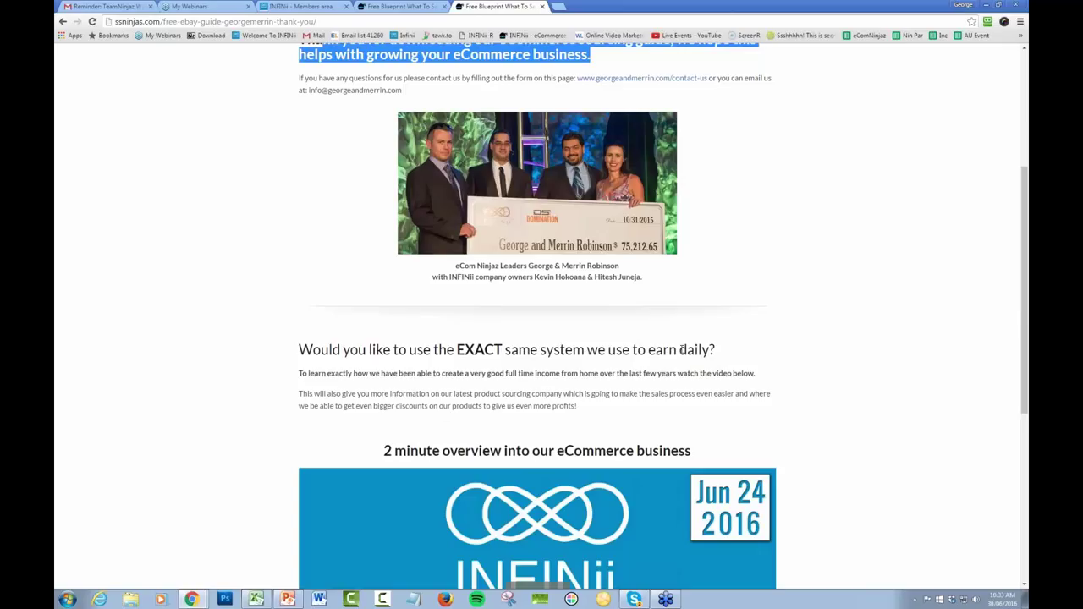
scroll(529, 272, down, 3)
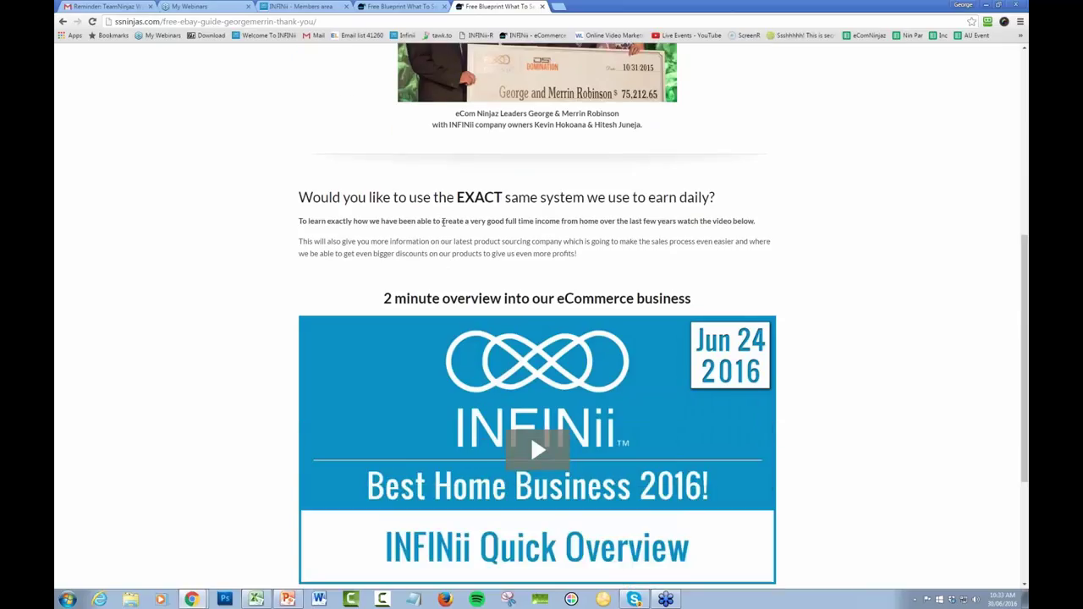
scroll(529, 272, down, 1)
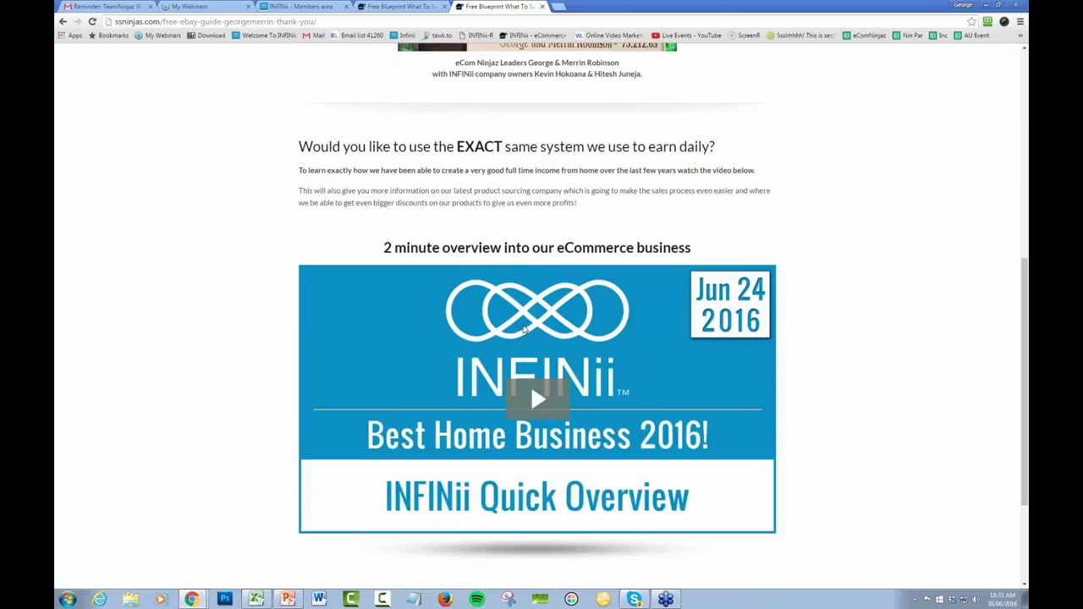
scroll(590, 392, down, 2)
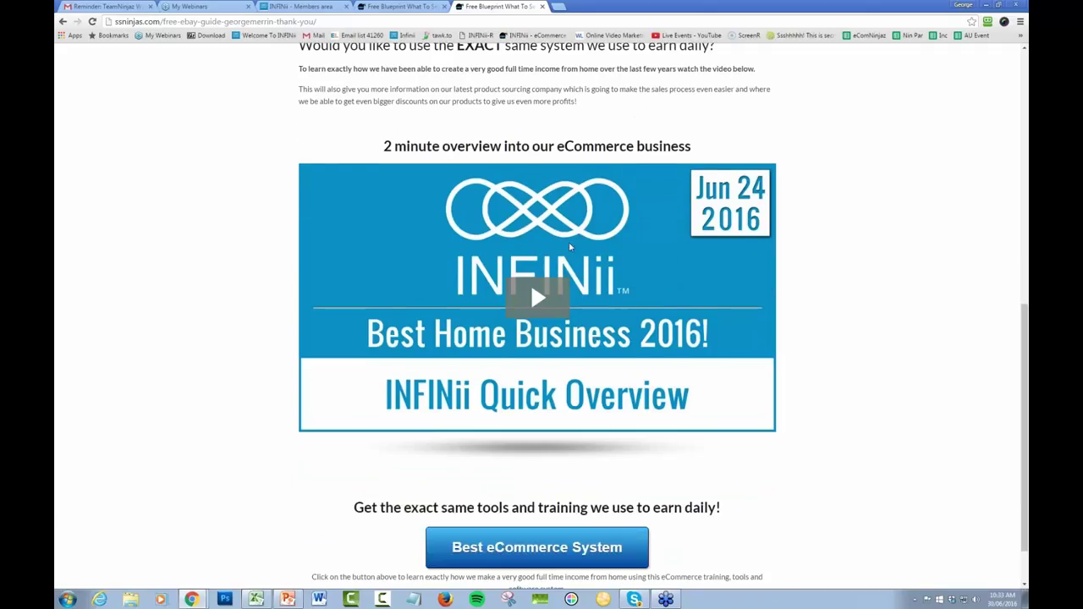
scroll(606, 299, down, 1)
scroll(621, 331, up, 9)
scroll(621, 331, down, 9)
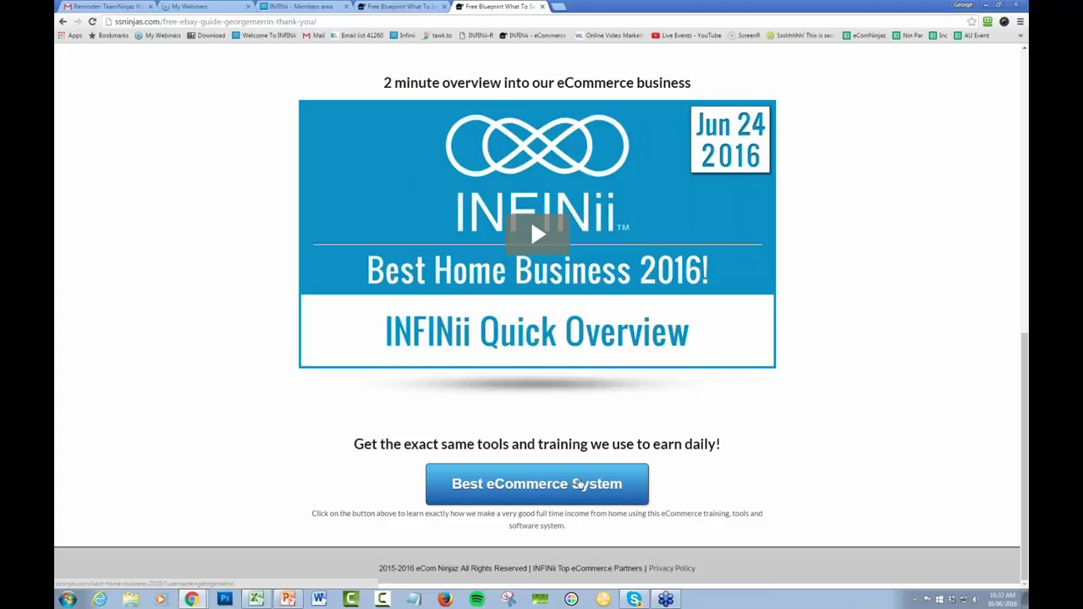
scroll(546, 495, up, 12)
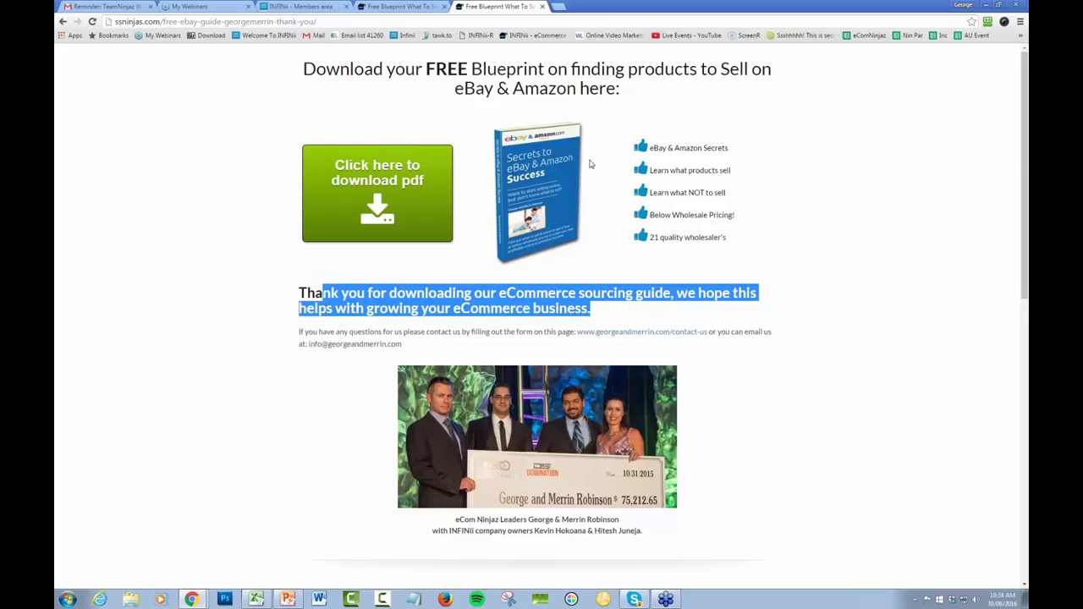
scroll(657, 462, down, 5)
scroll(703, 432, down, 3)
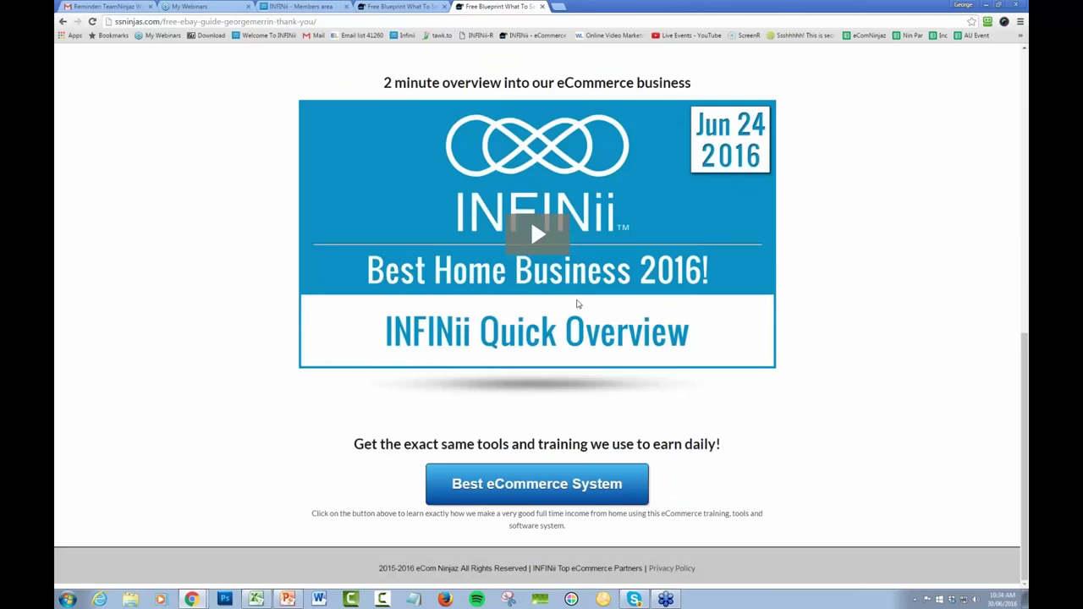
scroll(629, 423, up, 4)
scroll(629, 424, up, 4)
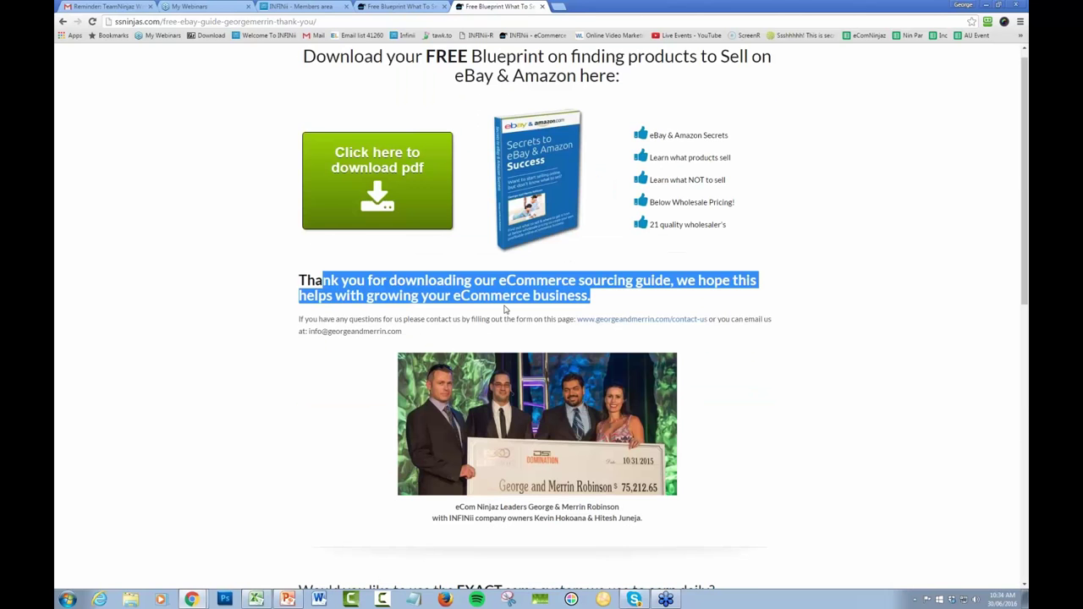
click(402, 6)
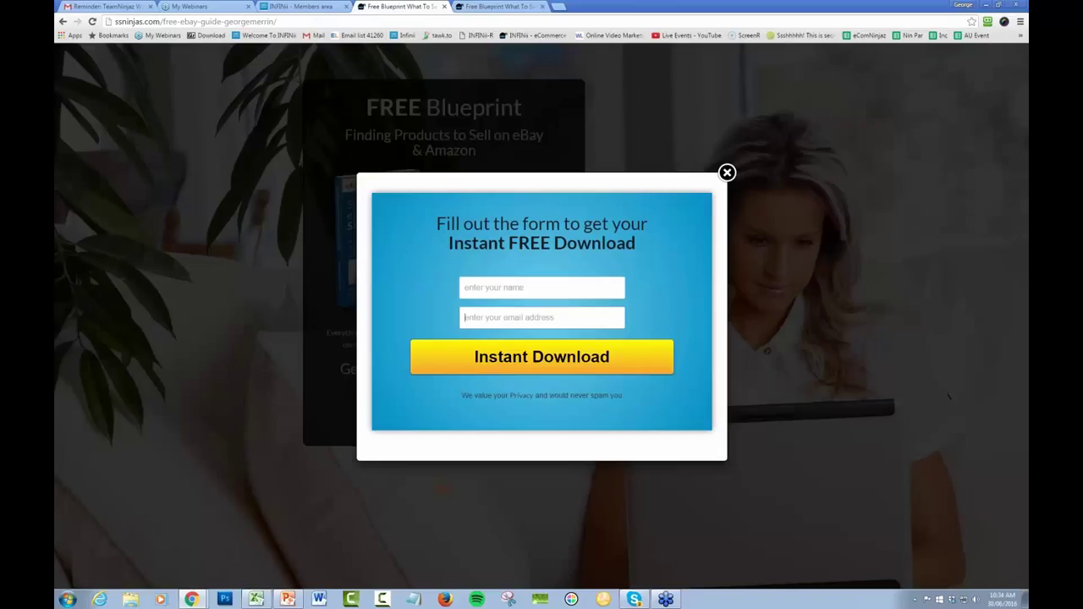
click(500, 6)
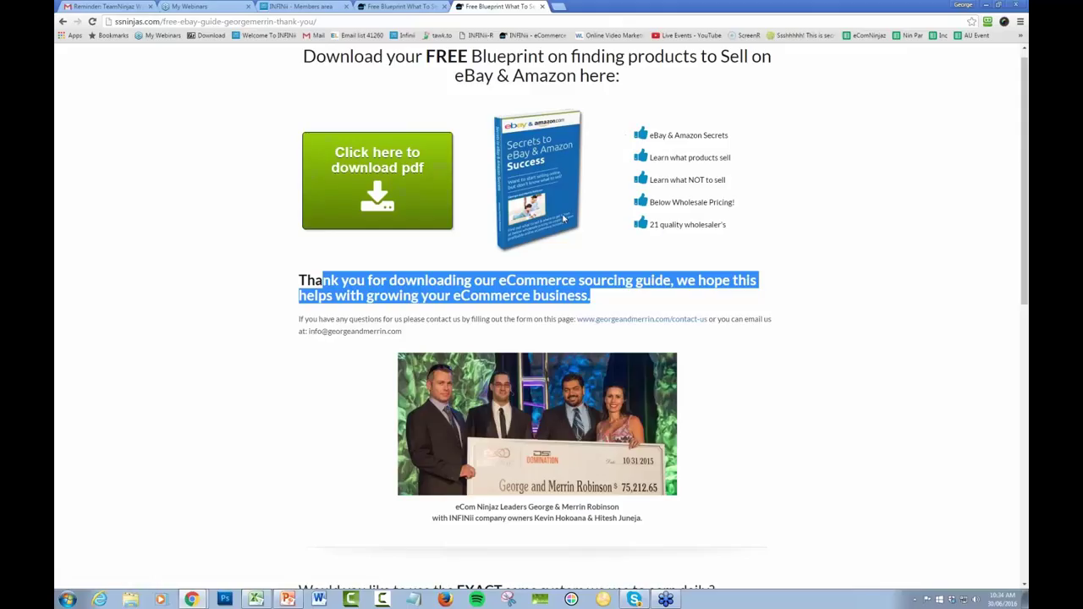
scroll(590, 267, down, 1)
scroll(590, 268, down, 5)
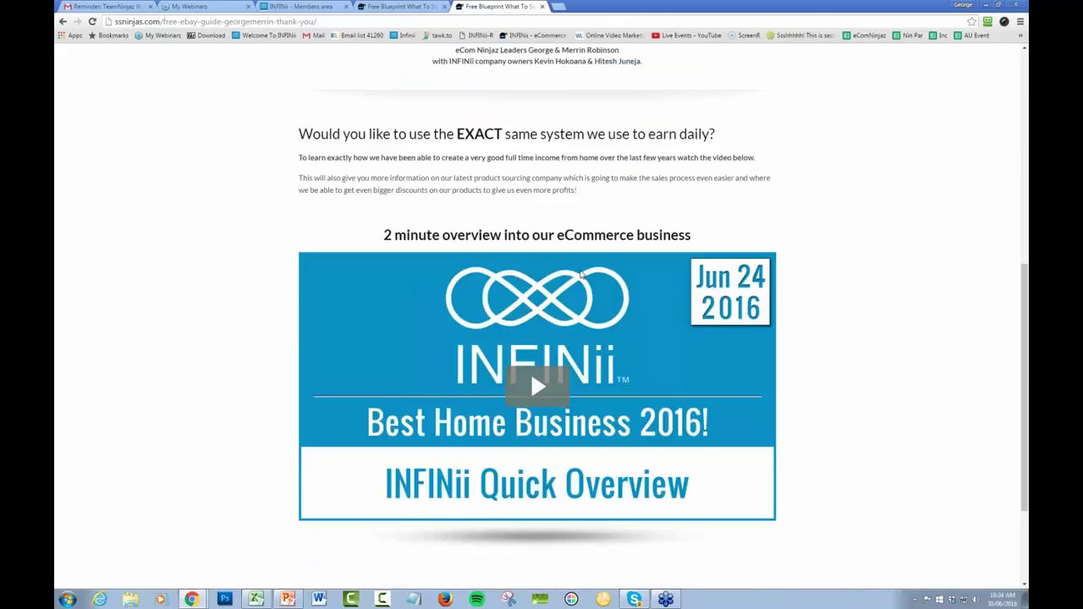
scroll(585, 321, up, 6)
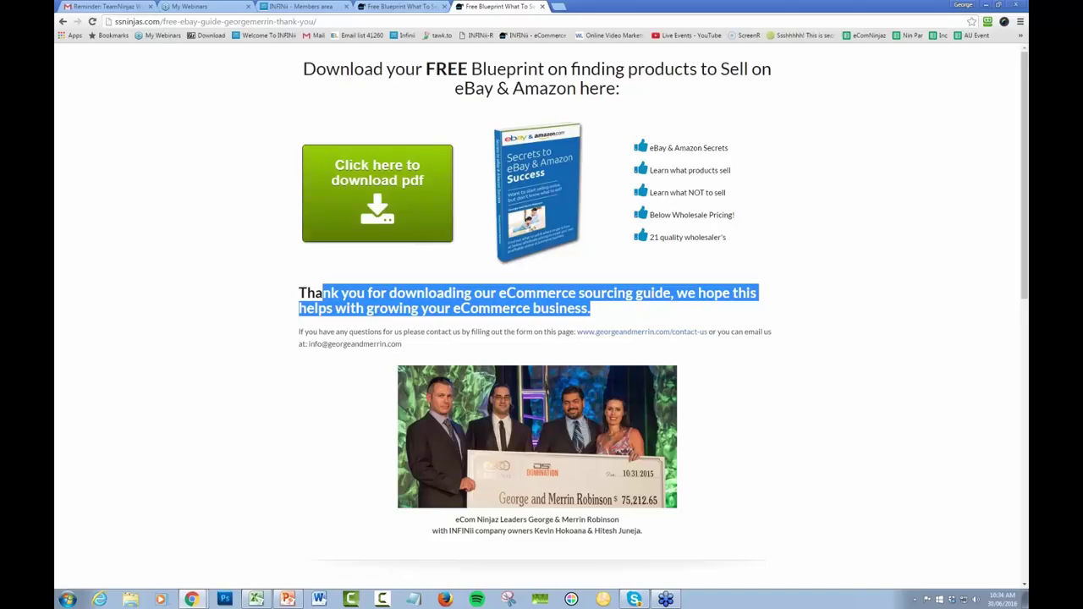
click(404, 7)
Close the opt-in popup to reveal the full Free Blueprint landing page, then refocus the browser.
click(726, 174)
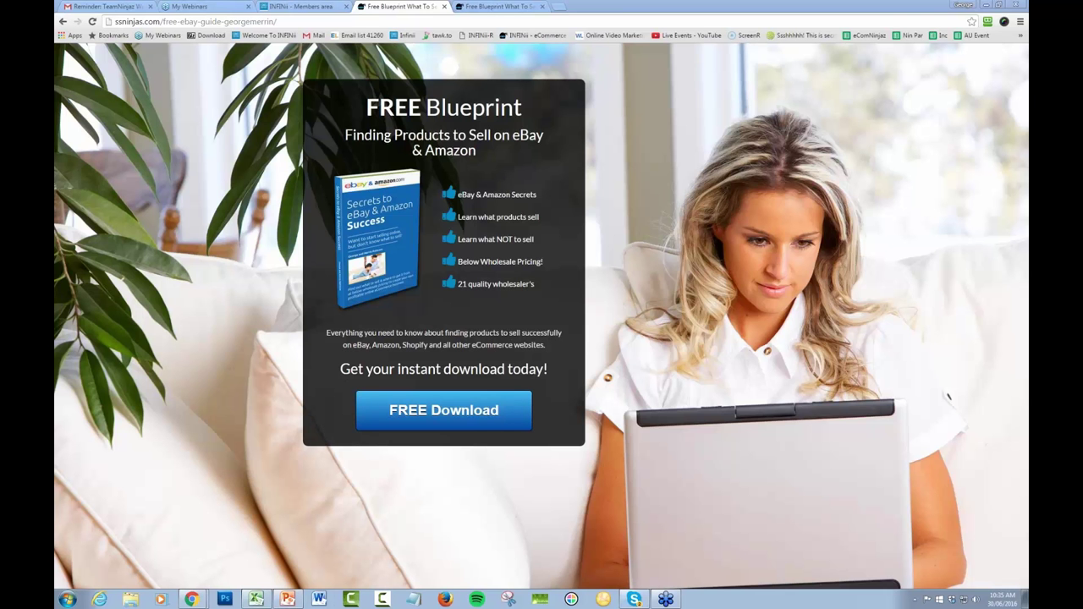
click(607, 6)
key(alt+Tab)
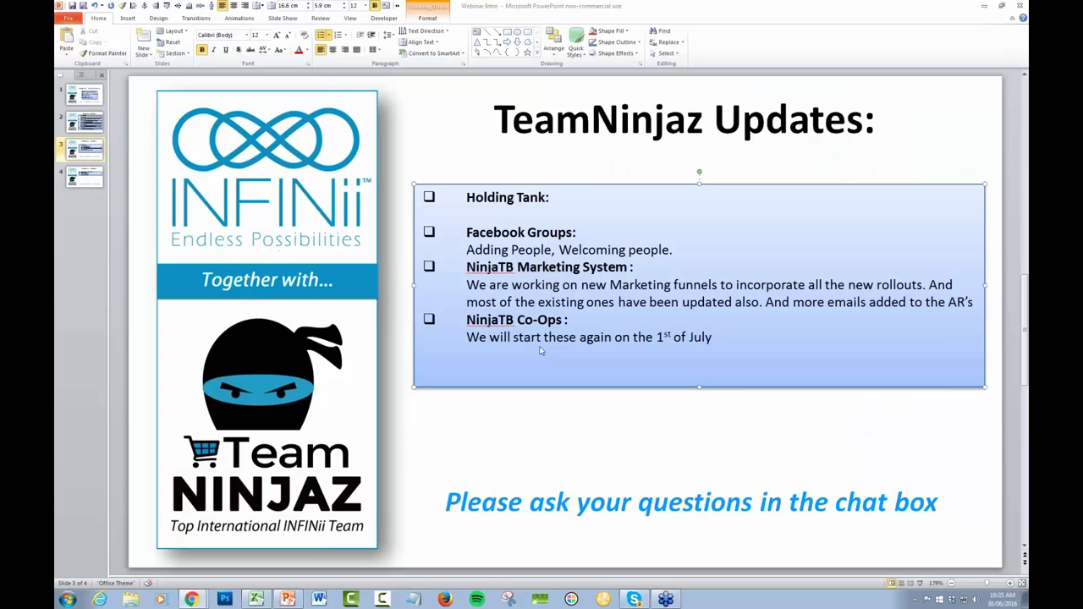
double_click(563, 302)
drag(713, 337, 580, 337)
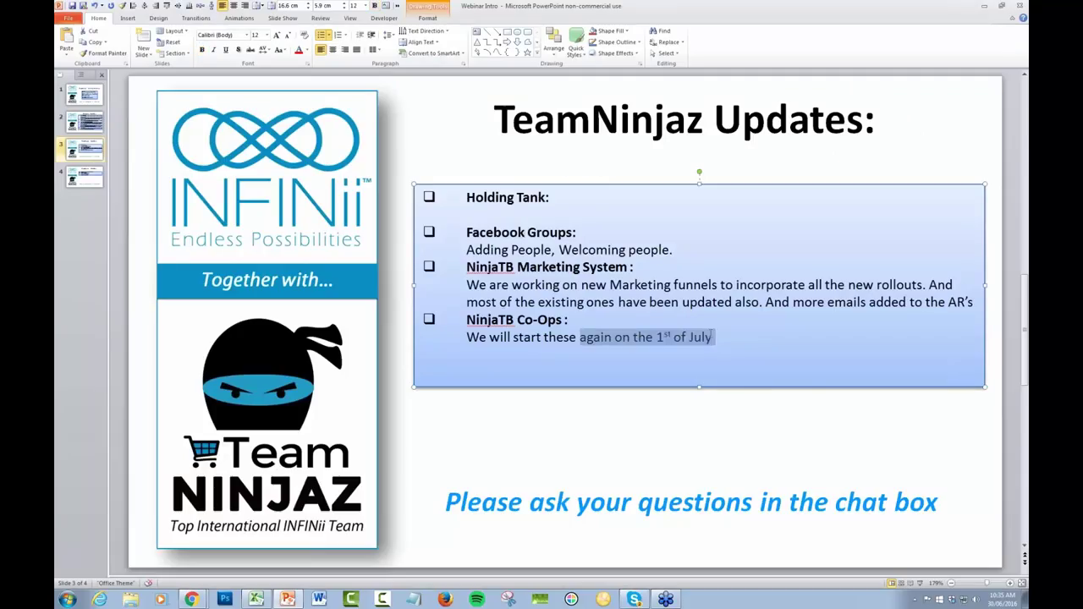
click(687, 338)
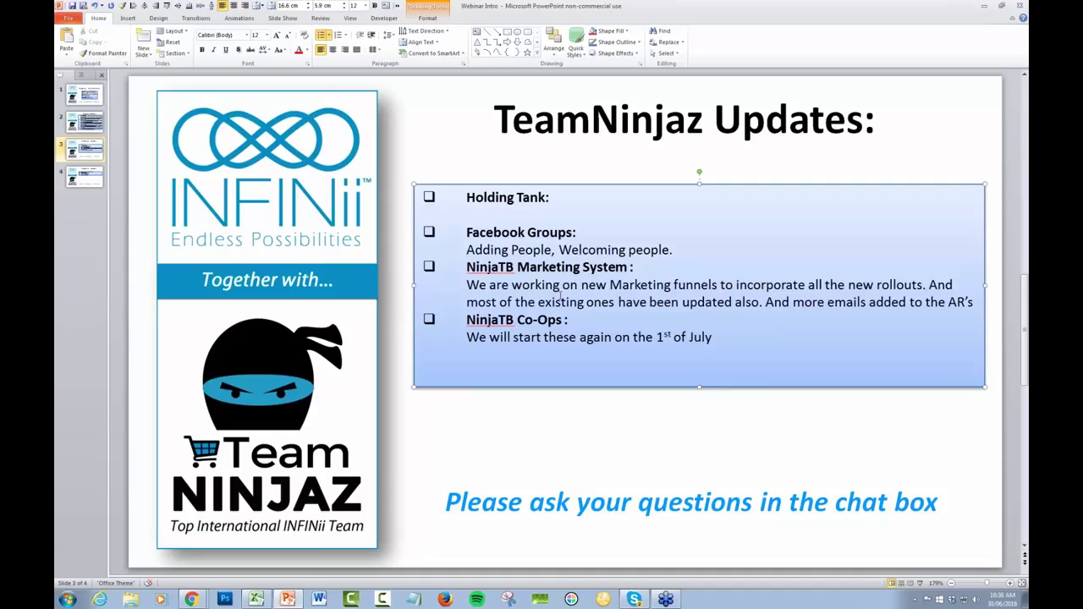
click(733, 344)
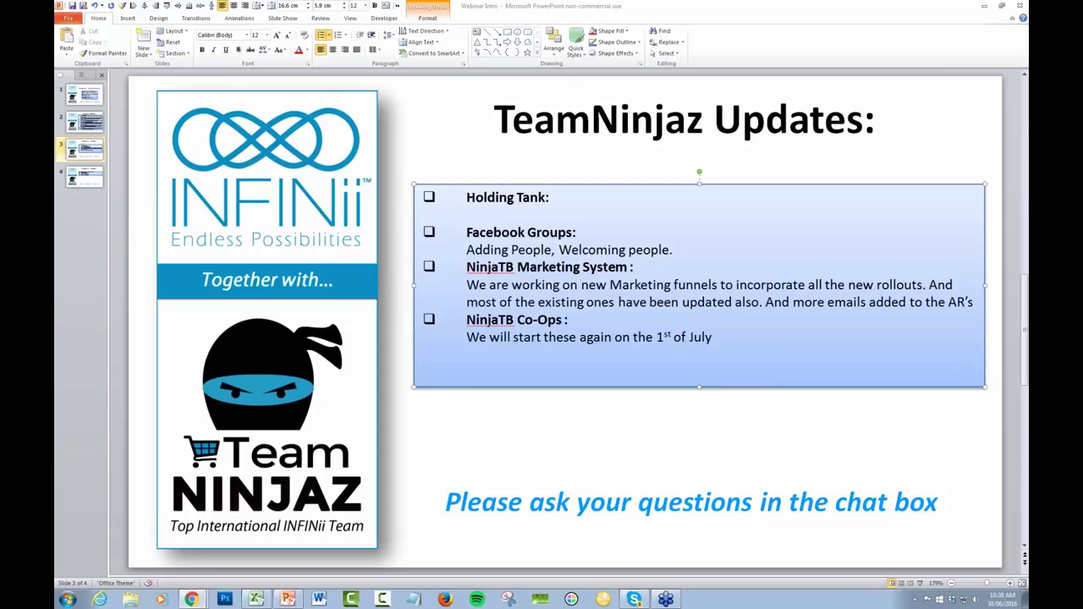
Add a 'July 1st at 8PM CDT.' bullet below the NinjaTB Co-Ops line.
key(alt+Tab)
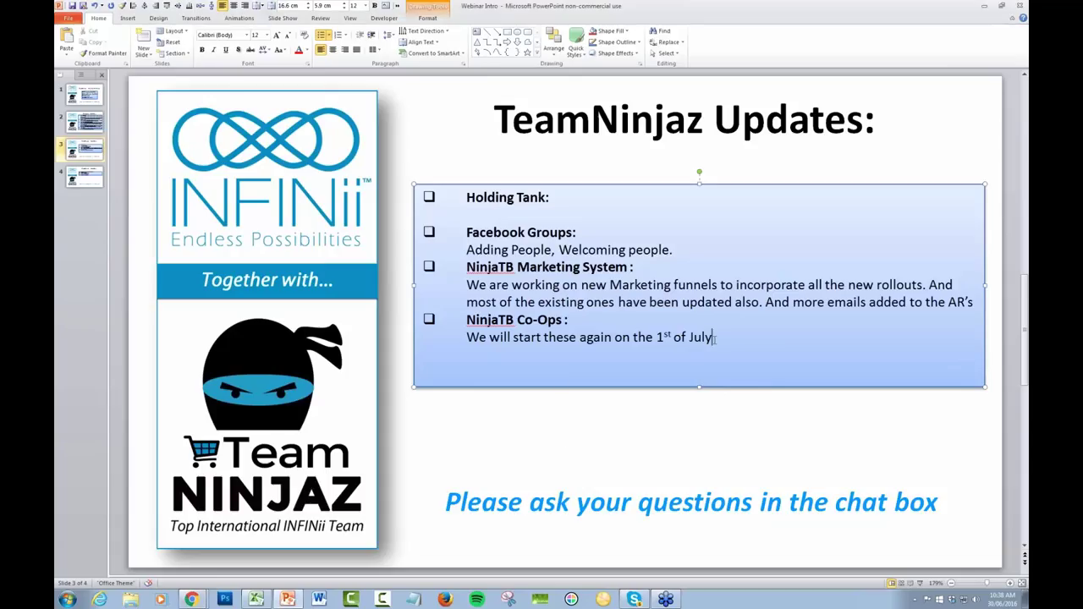
key(Return)
key(Return)
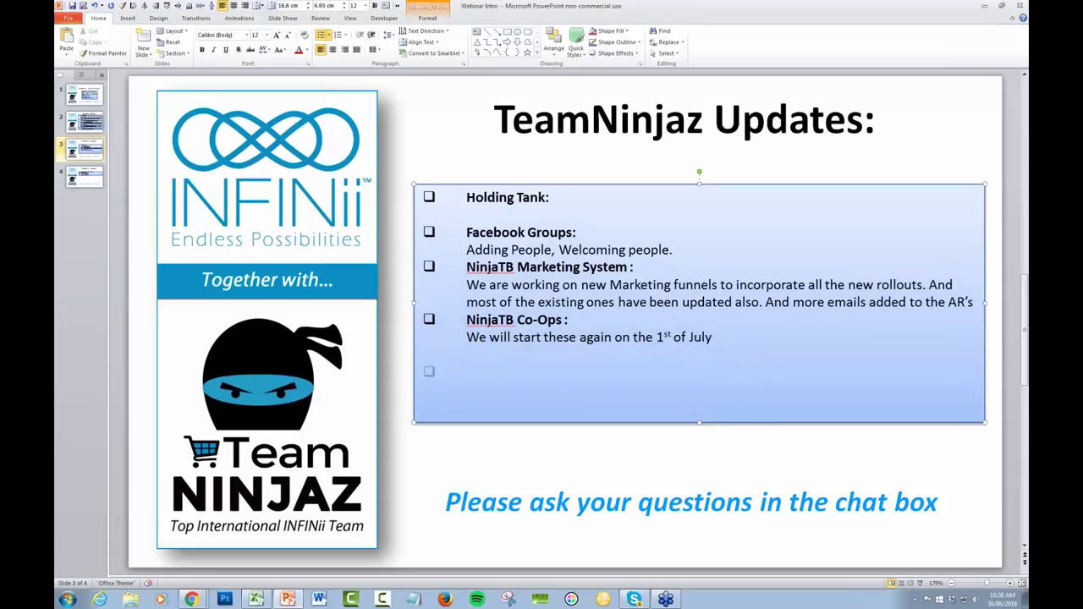
text(July 1st at 8PM CDT.)
key(alt+Tab)
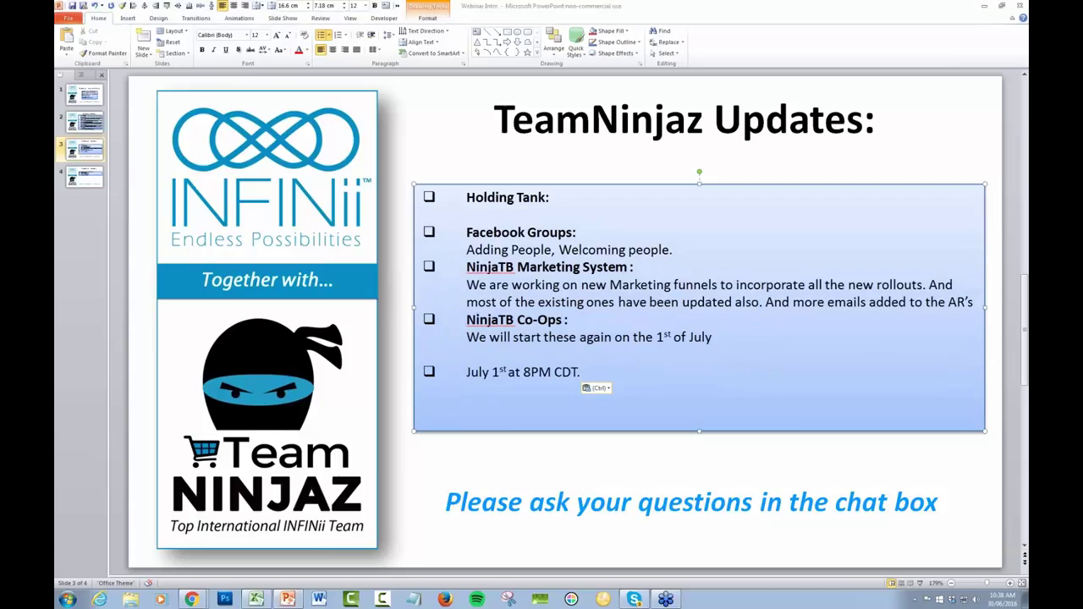